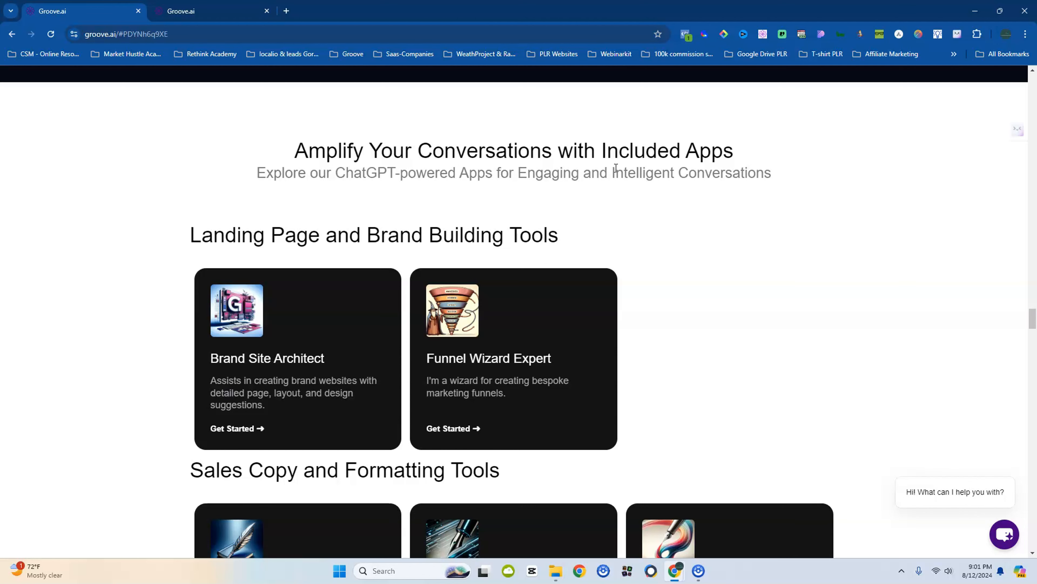
Look through the included ChatGPT-powered apps by category, from Landing Page and Brand Building Tools down to the general Tools section
scroll(192, 158, "down", 2)
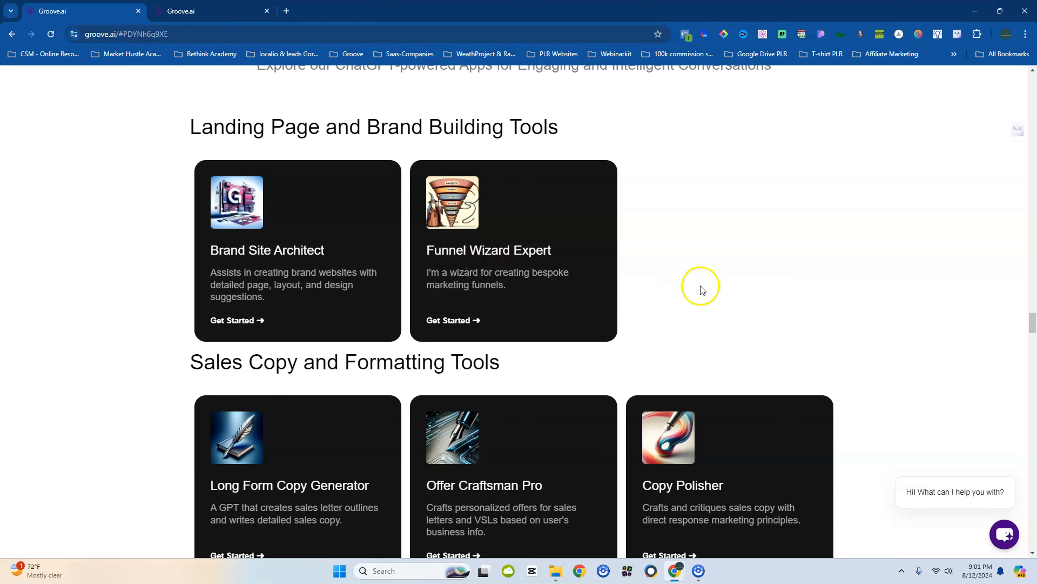
scroll(694, 285, "down", 2)
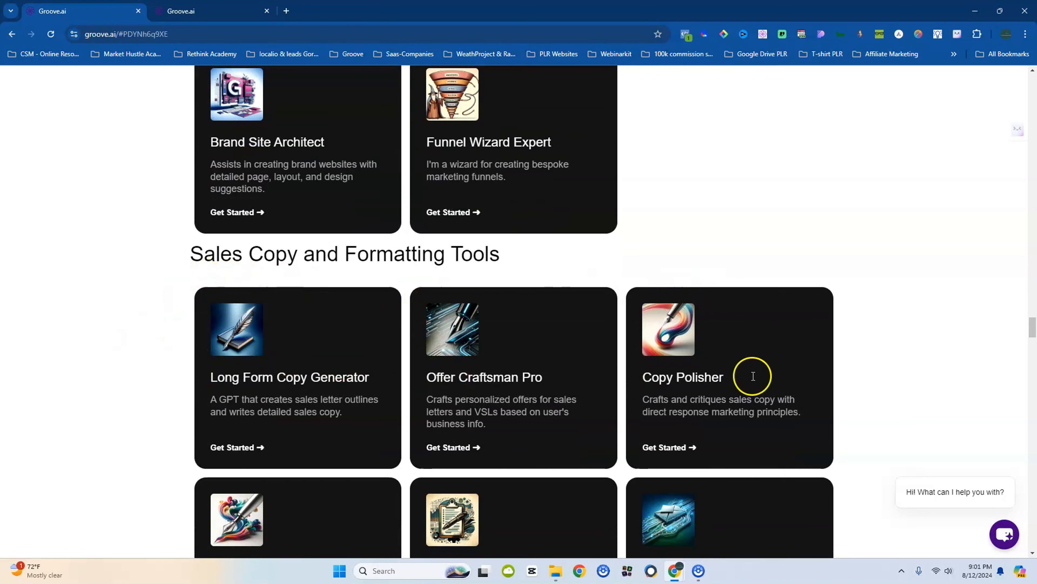
scroll(753, 375, "down", 7)
scroll(304, 370, "down", 6)
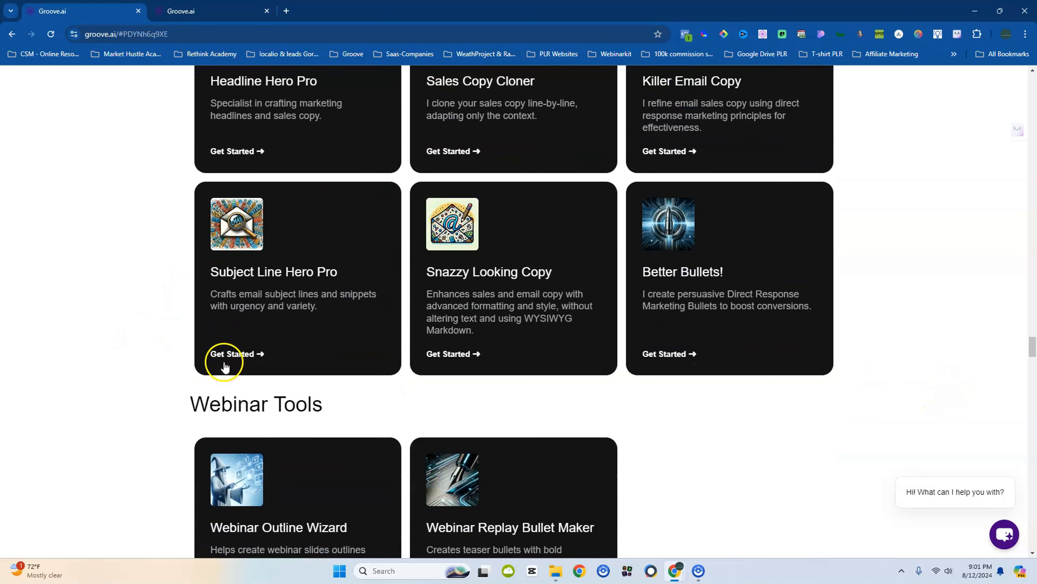
scroll(278, 390, "down", 2)
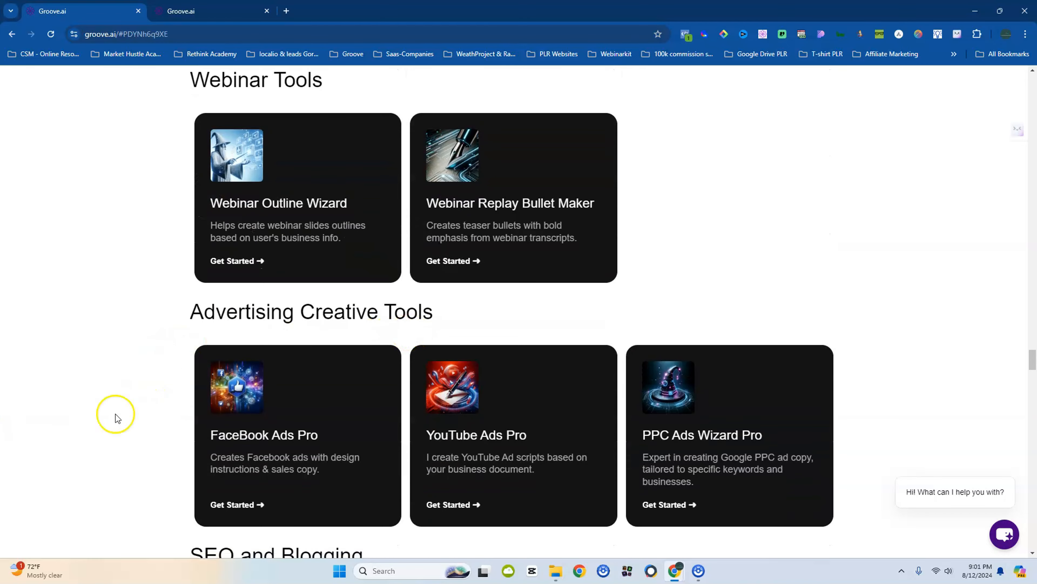
scroll(667, 387, "down", 4)
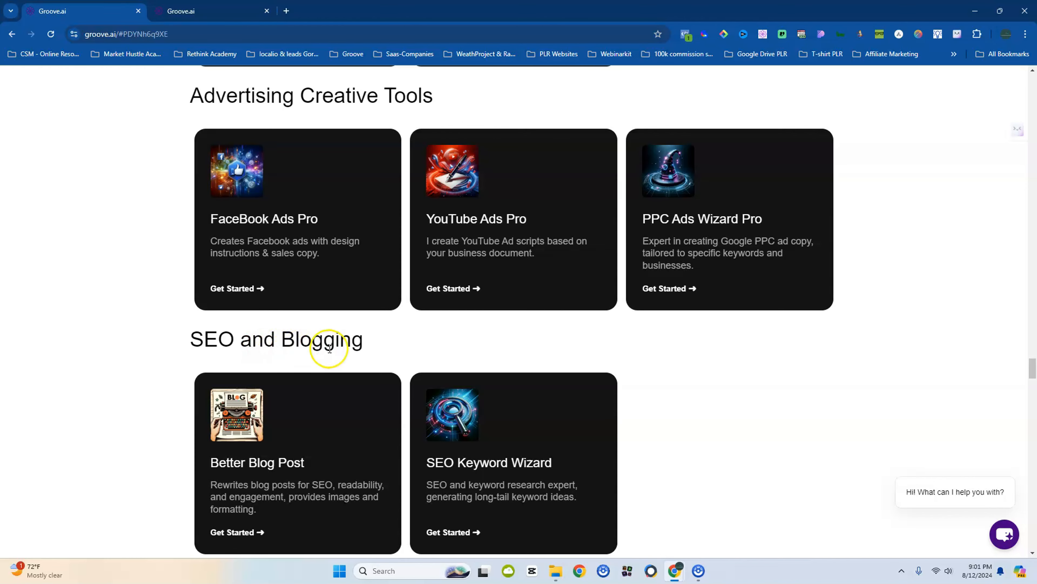
scroll(496, 360, "down", 5)
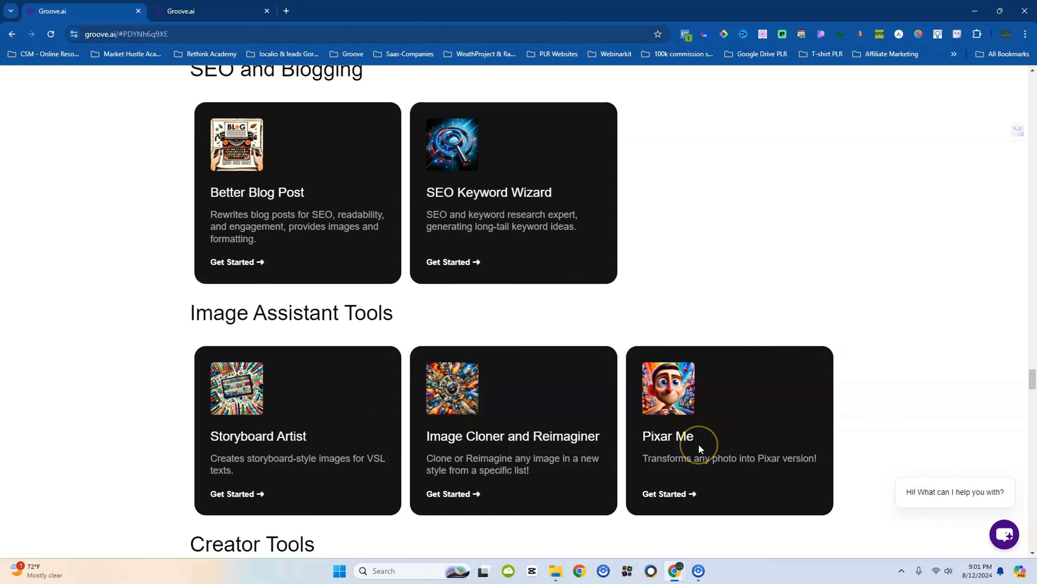
scroll(701, 449, "down", 4)
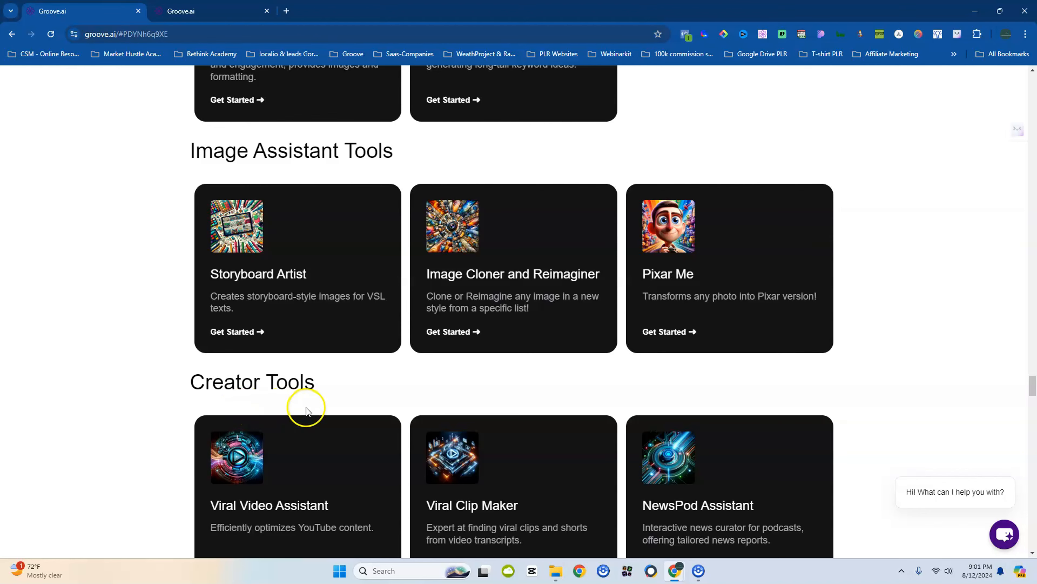
scroll(307, 411, "down", 1)
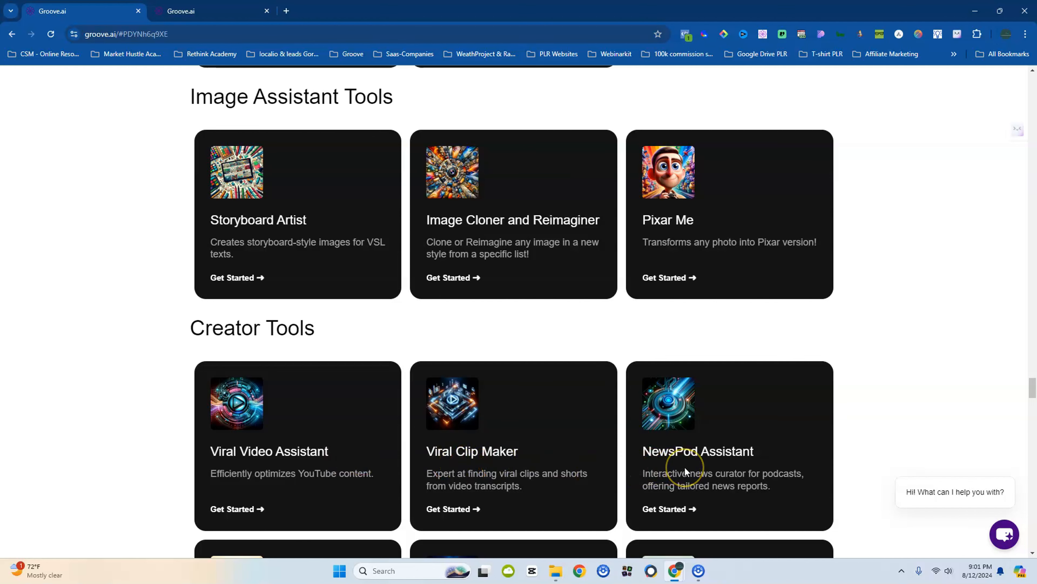
scroll(685, 466, "down", 5)
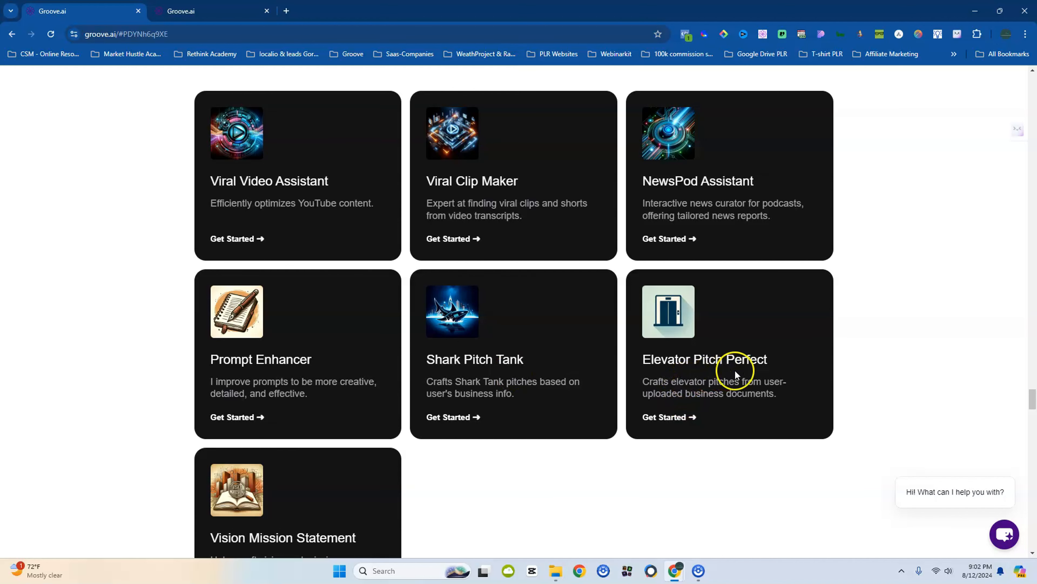
scroll(733, 371, "down", 3)
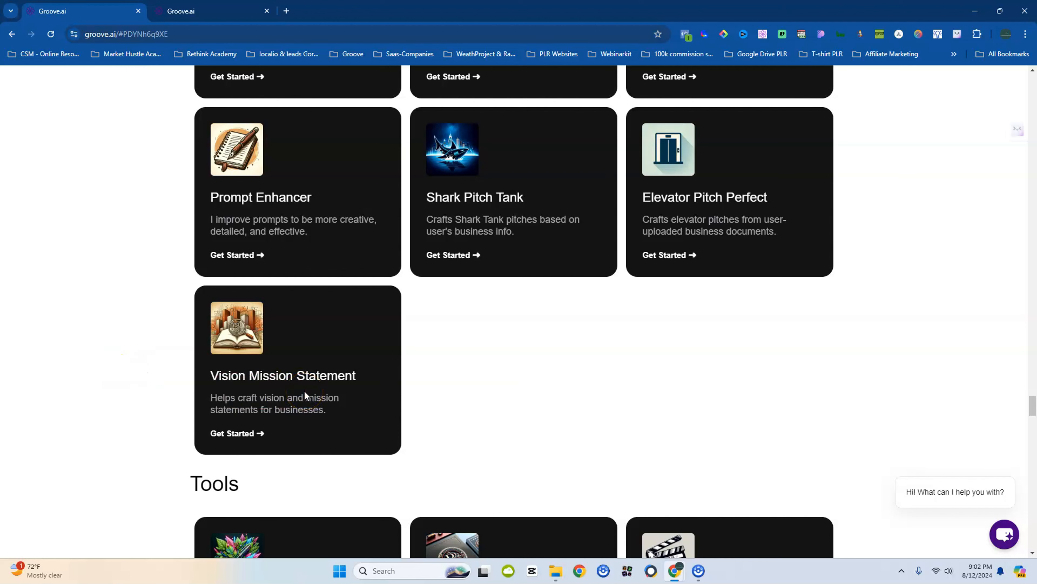
scroll(304, 390, "down", 5)
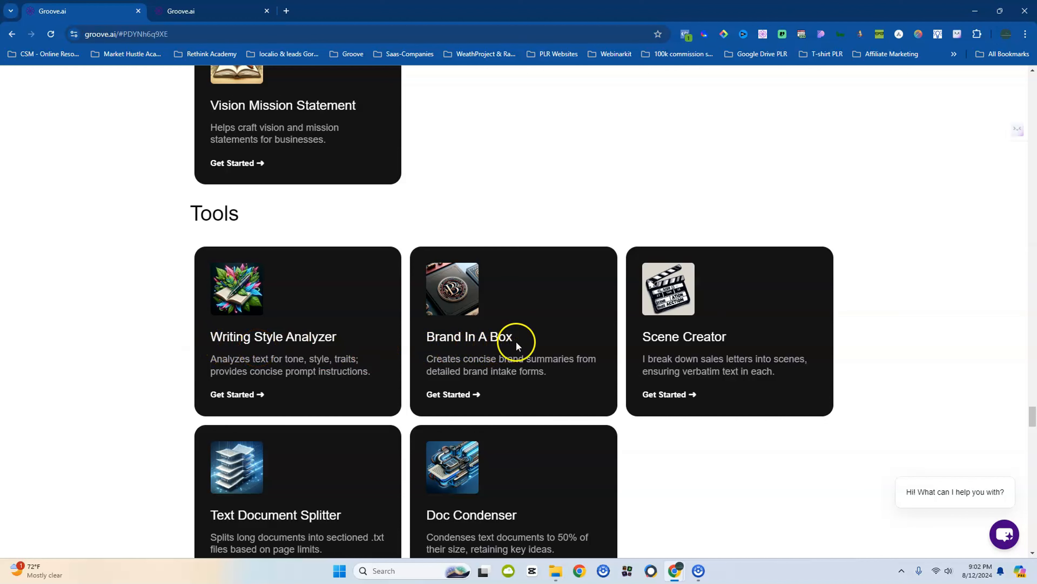
scroll(678, 297, "down", 4)
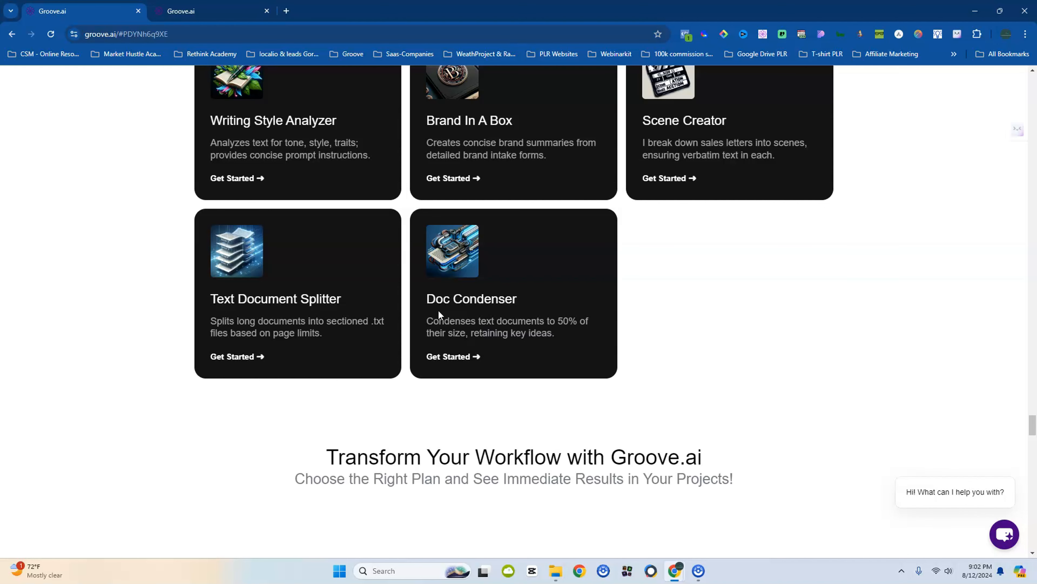
Examine the pricing and feature lists of the Ai Platform Only and Combo Deal plans
scroll(438, 310, "down", 6)
scroll(439, 311, "down", 3)
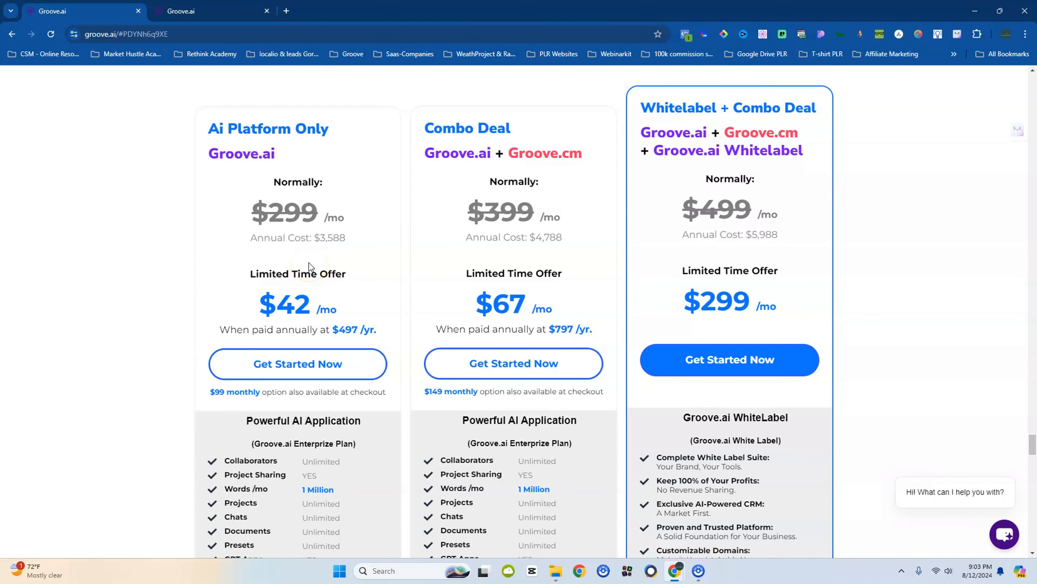
scroll(309, 263, "down", 1)
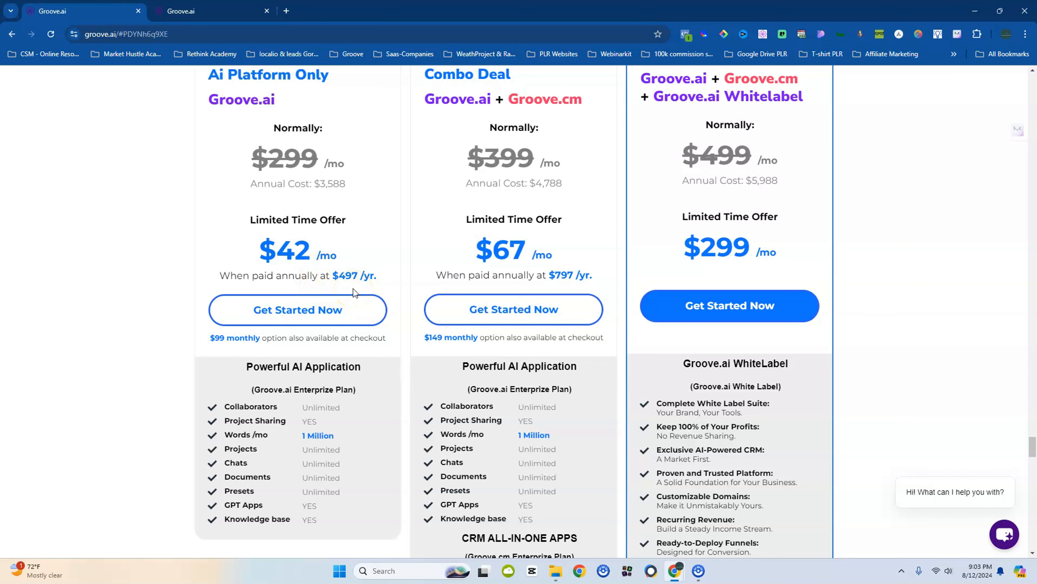
scroll(353, 290, "down", 3)
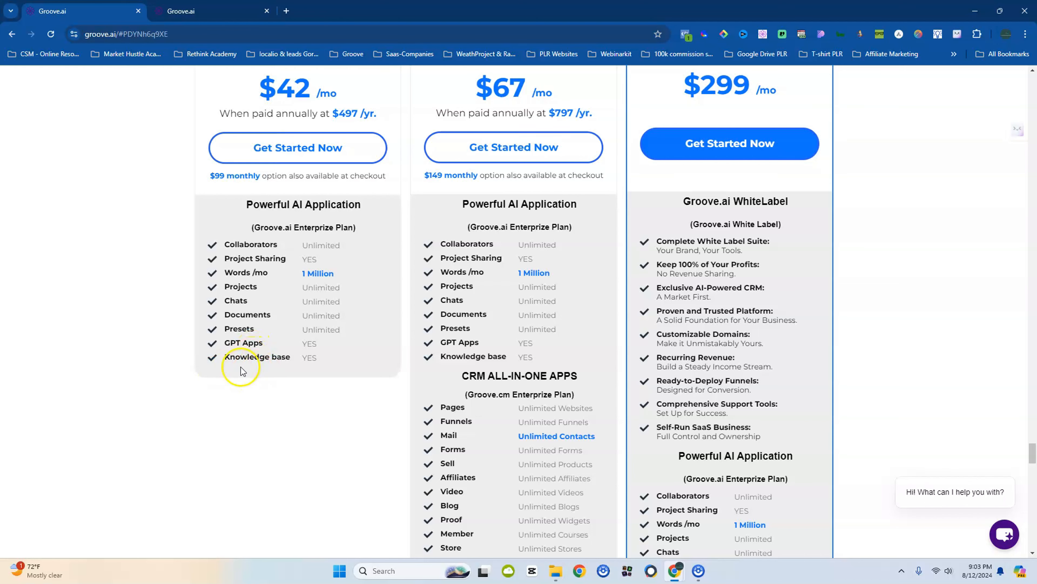
scroll(406, 365, "up", 5)
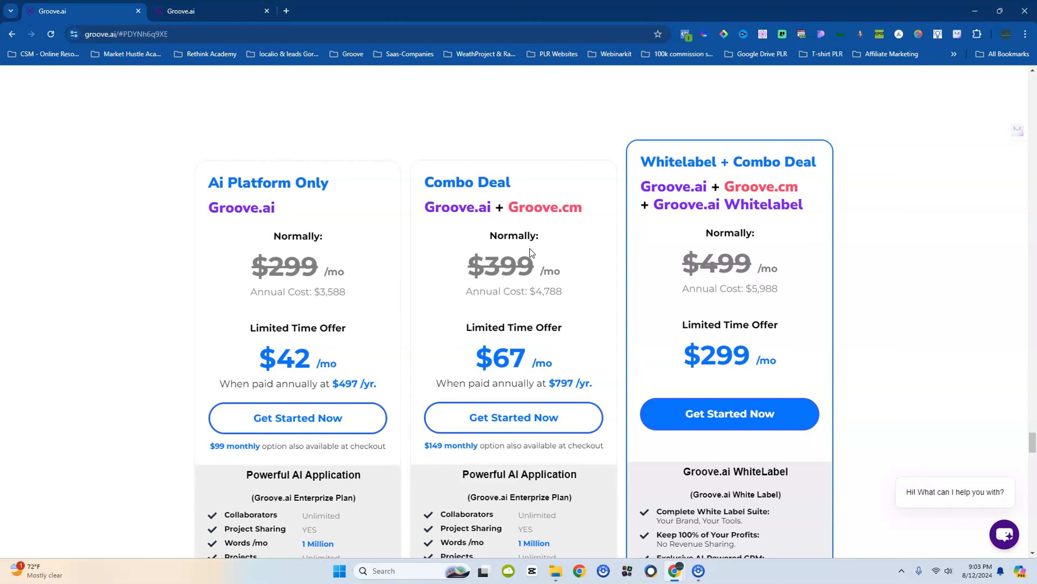
scroll(530, 248, "down", 3)
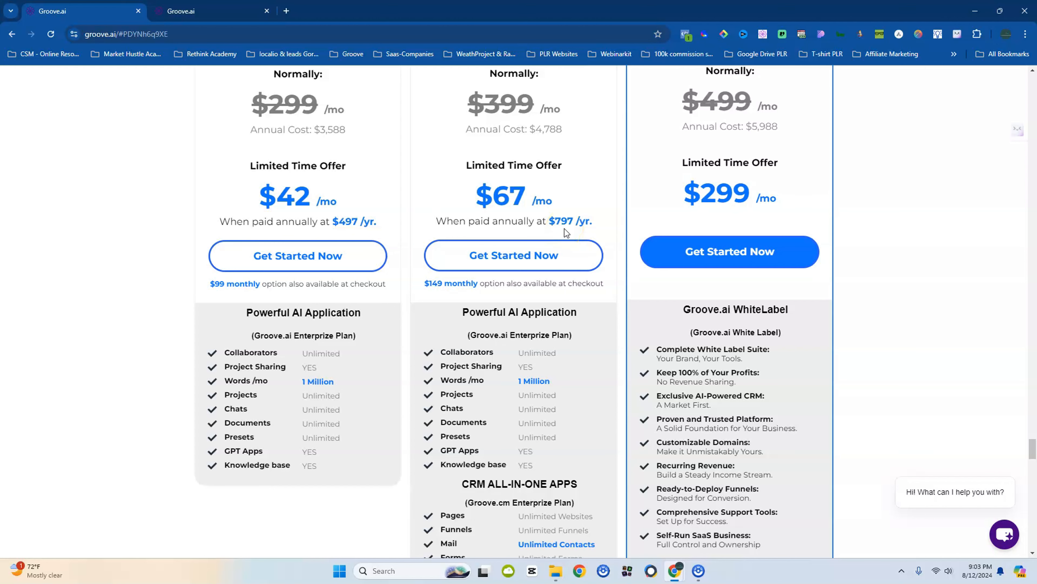
scroll(564, 228, "down", 2)
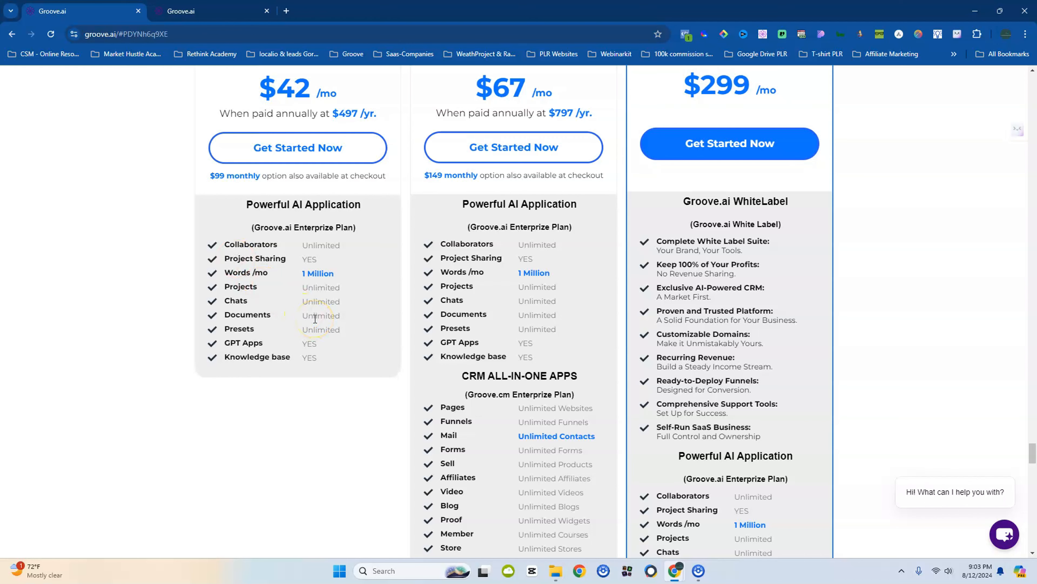
scroll(389, 325, "down", 4)
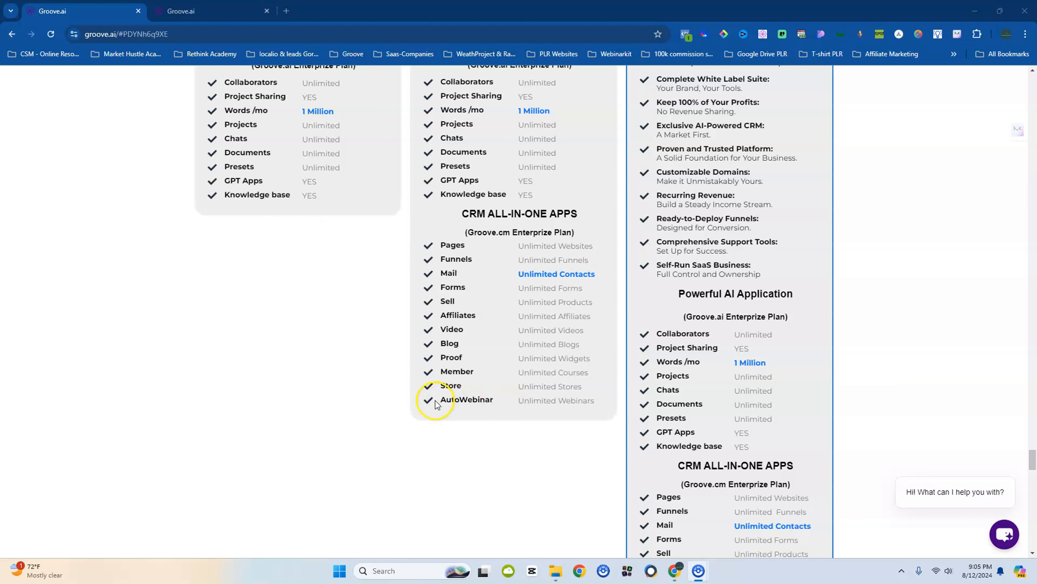
scroll(489, 404, "down", 4)
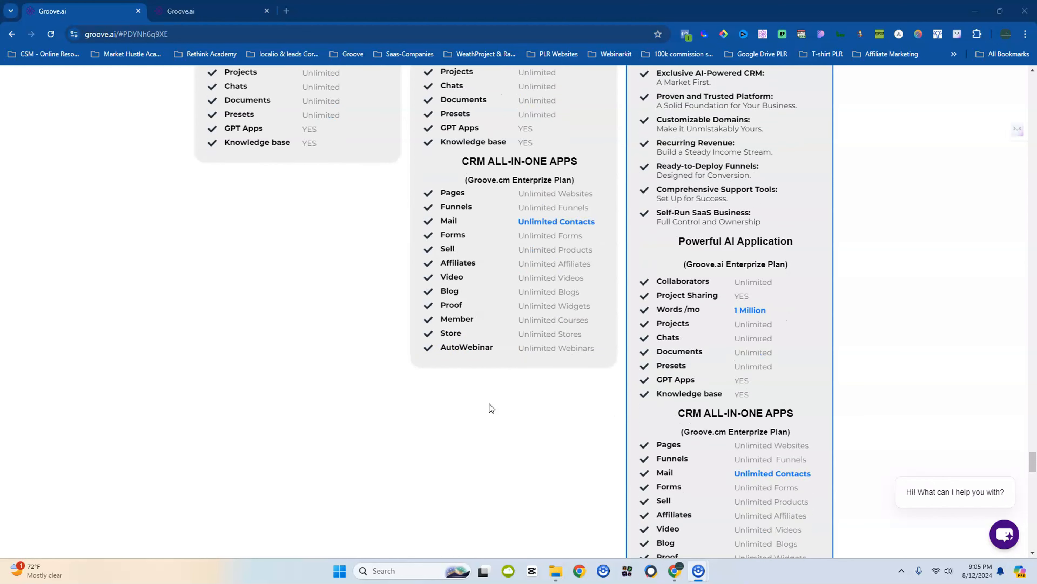
scroll(490, 403, "up", 4)
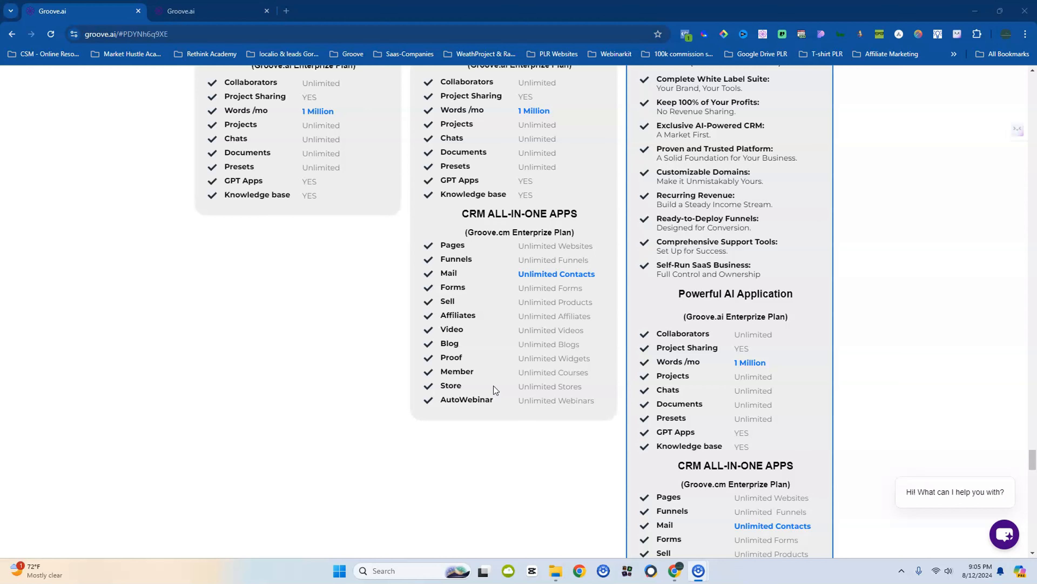
Review the Whitelabel + Combo Deal plan's price and included features alongside the other two plans
scroll(494, 386, "up", 13)
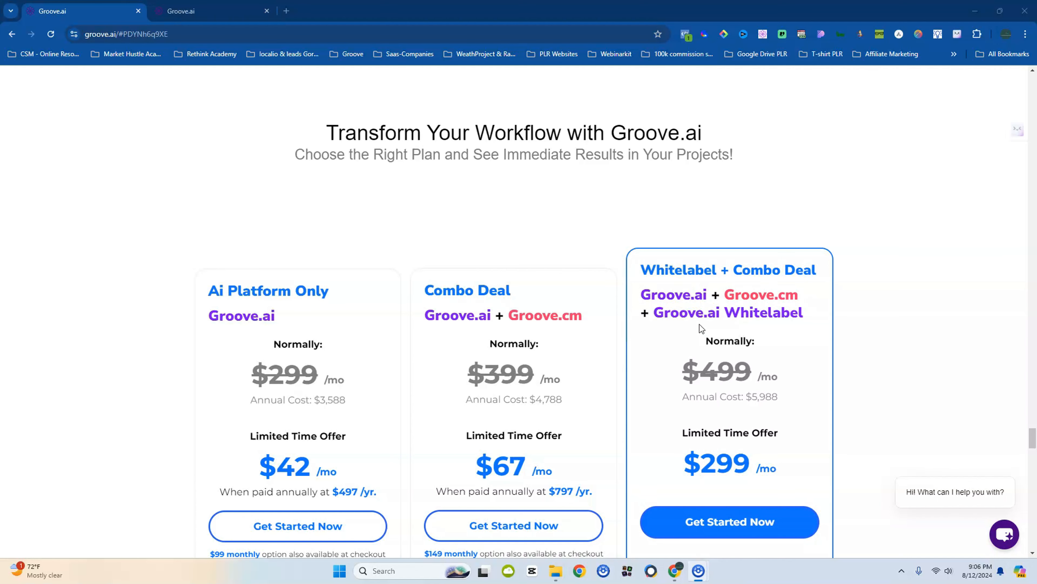
scroll(700, 325, "down", 10)
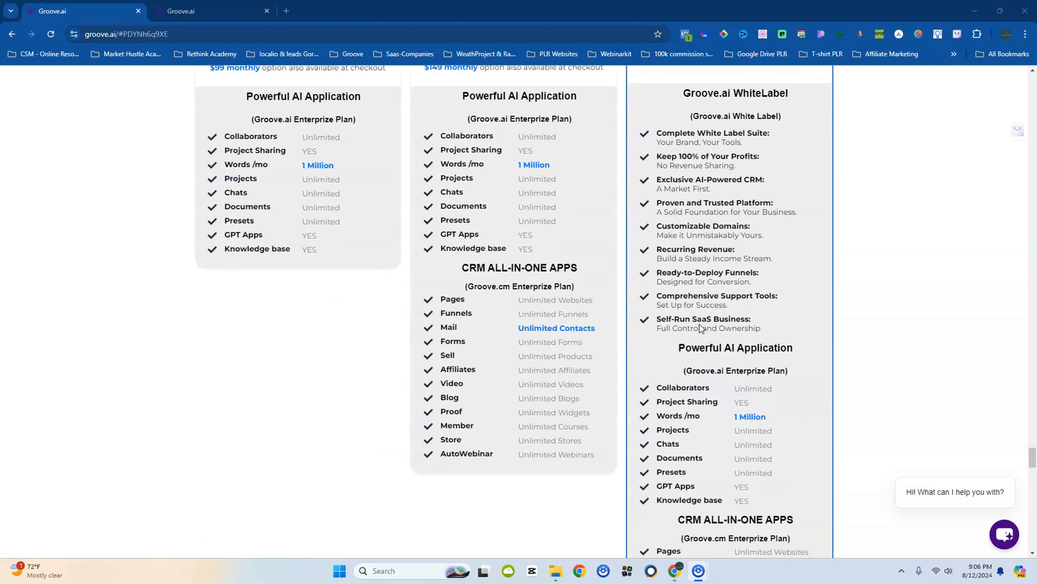
scroll(700, 327, "down", 8)
scroll(699, 327, "up", 3)
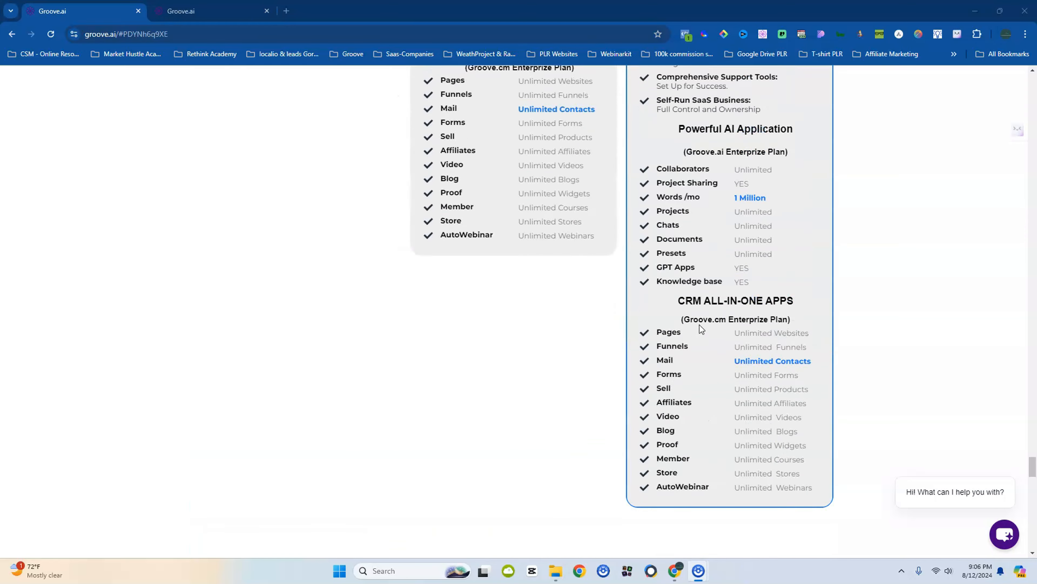
scroll(699, 324, "up", 8)
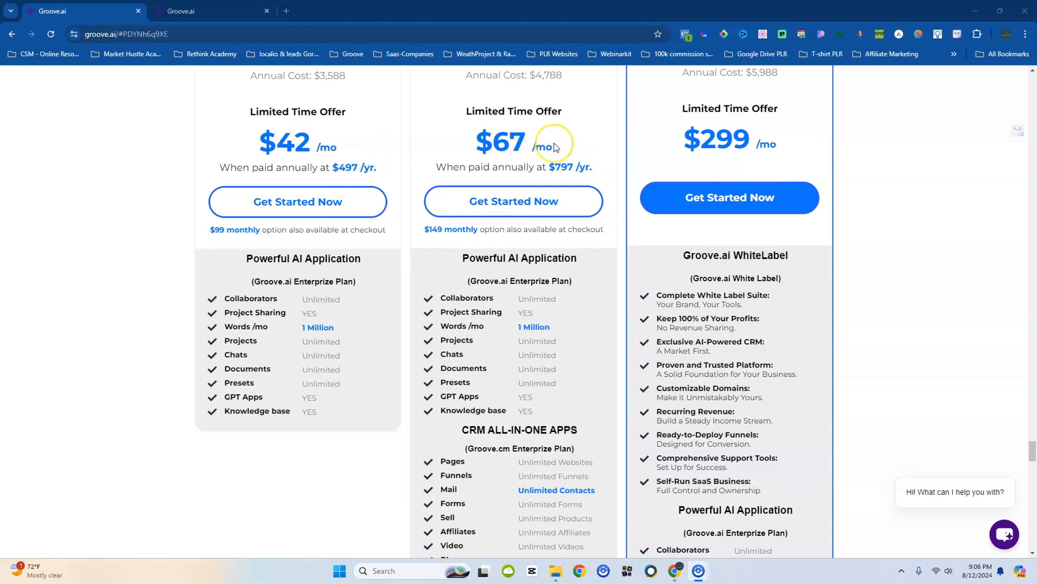
scroll(556, 151, "up", 2)
scroll(544, 222, "down", 4)
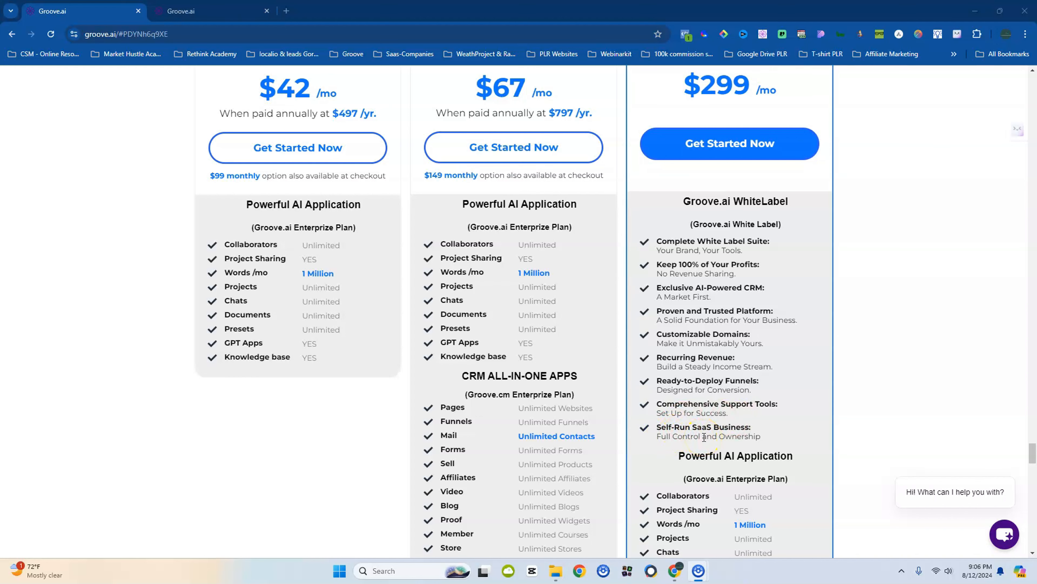
scroll(704, 437, "down", 3)
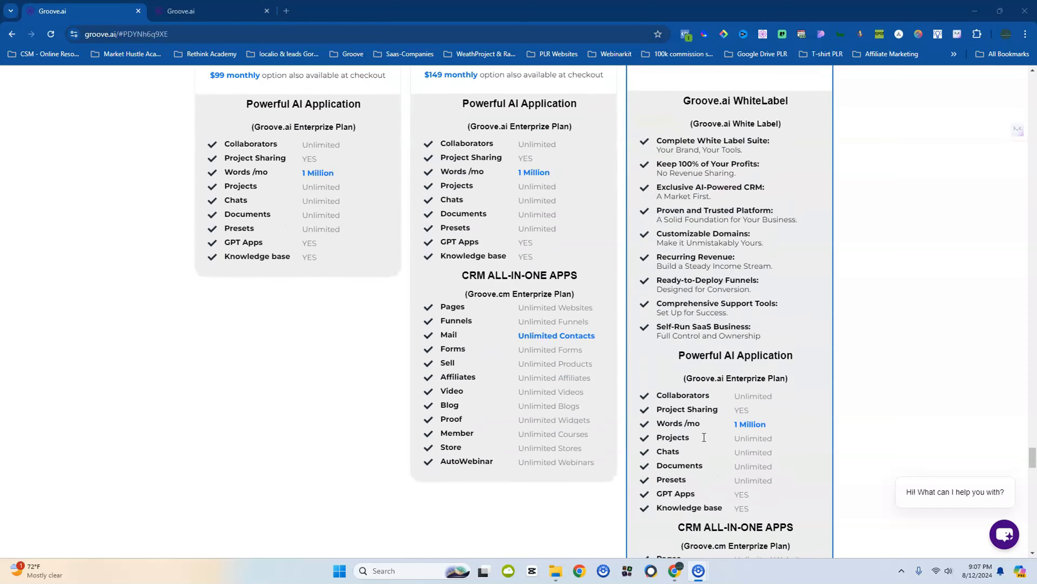
scroll(704, 437, "up", 4)
scroll(704, 437, "down", 3)
scroll(704, 437, "up", 5)
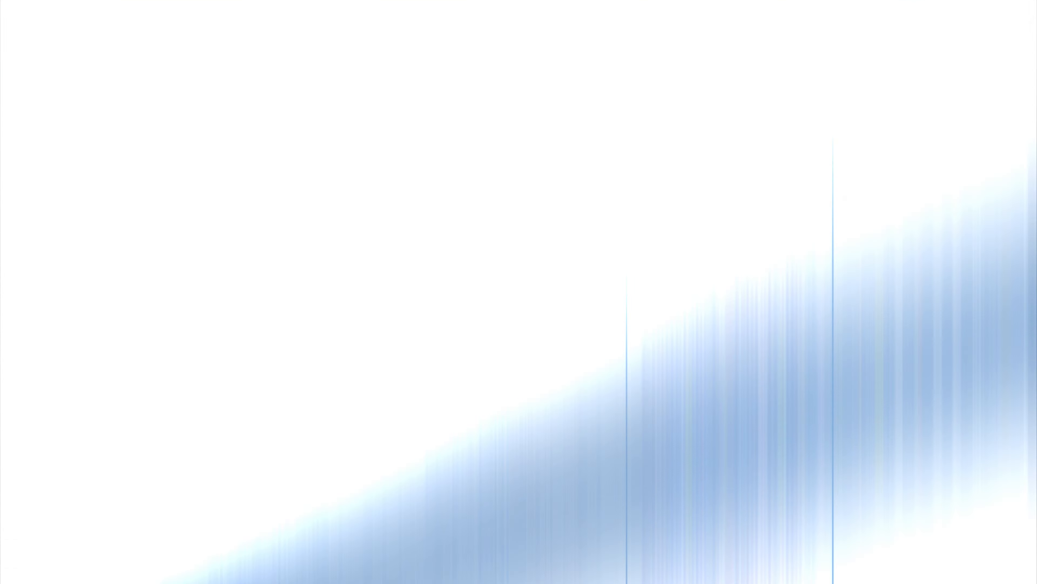
View the Projects section of the Groove.ai dashboard, covering both My projects and Projects shared with me
left_click(41, 224)
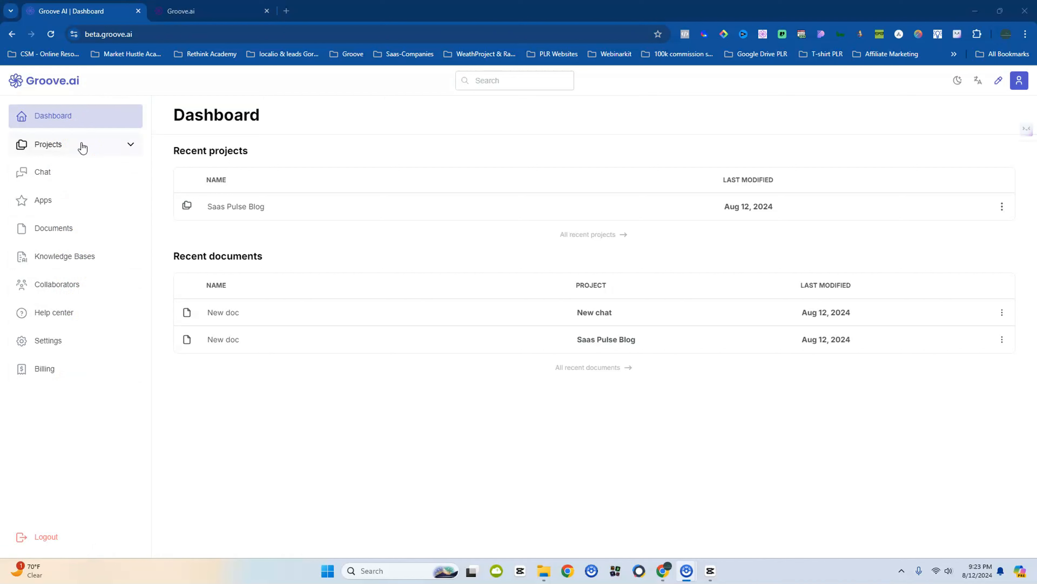
left_click(47, 148)
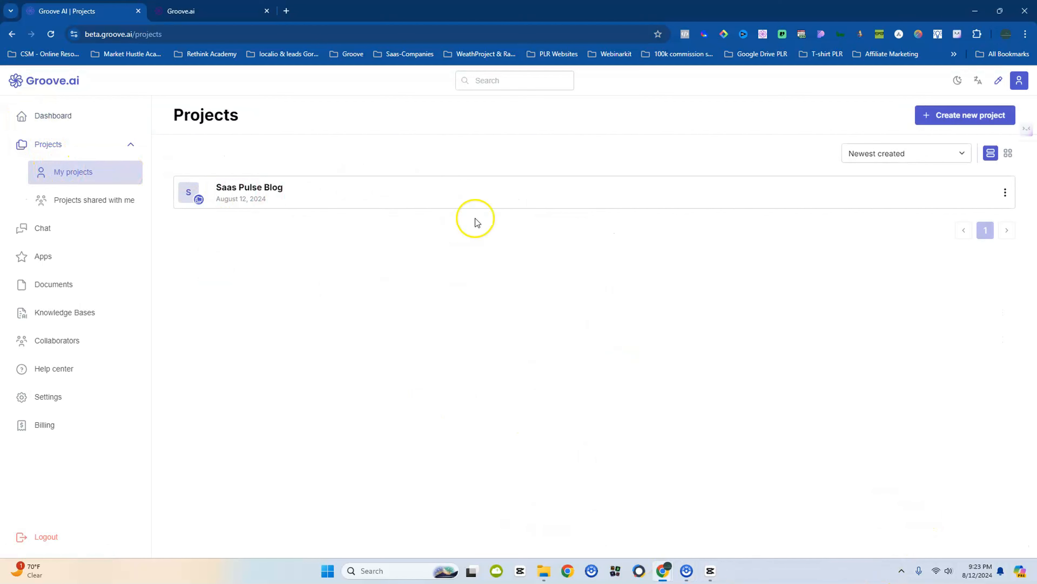
left_click(68, 200)
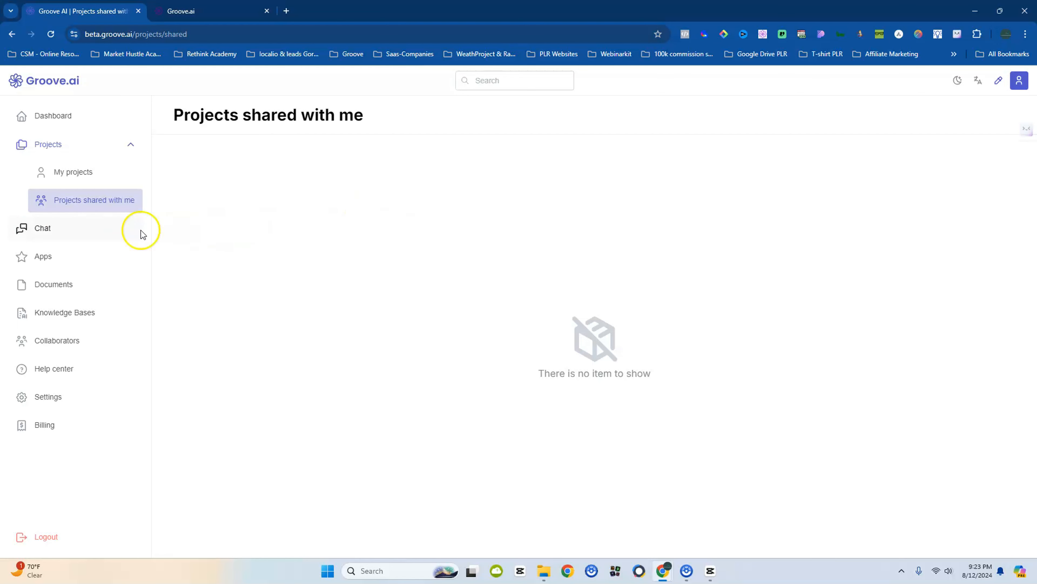
View the chat history and the catalogue of available Apps
left_click(40, 231)
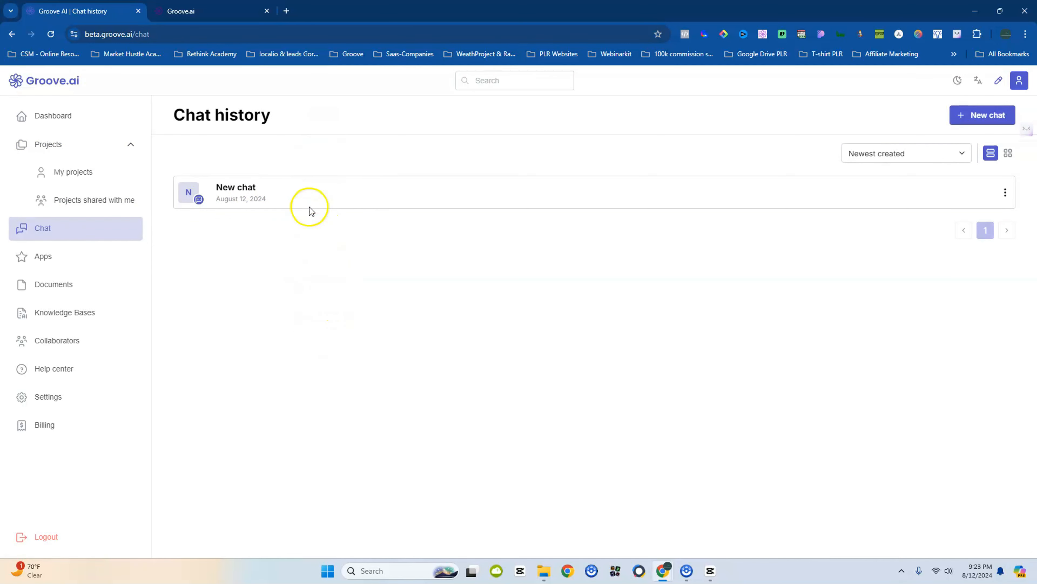
left_click(48, 258)
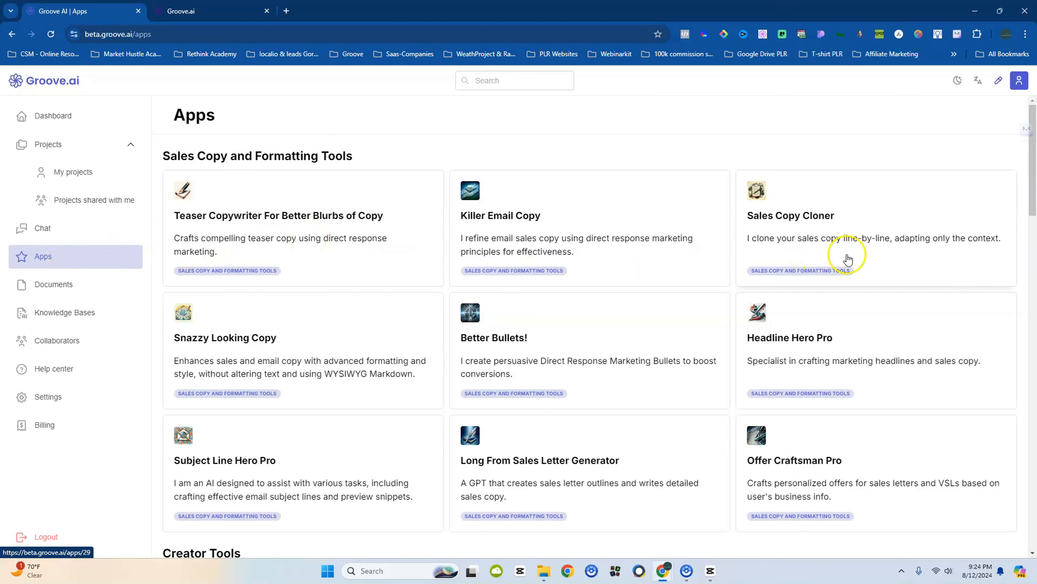
Open the New doc that belongs to New chat from the Documents list
left_click(52, 230)
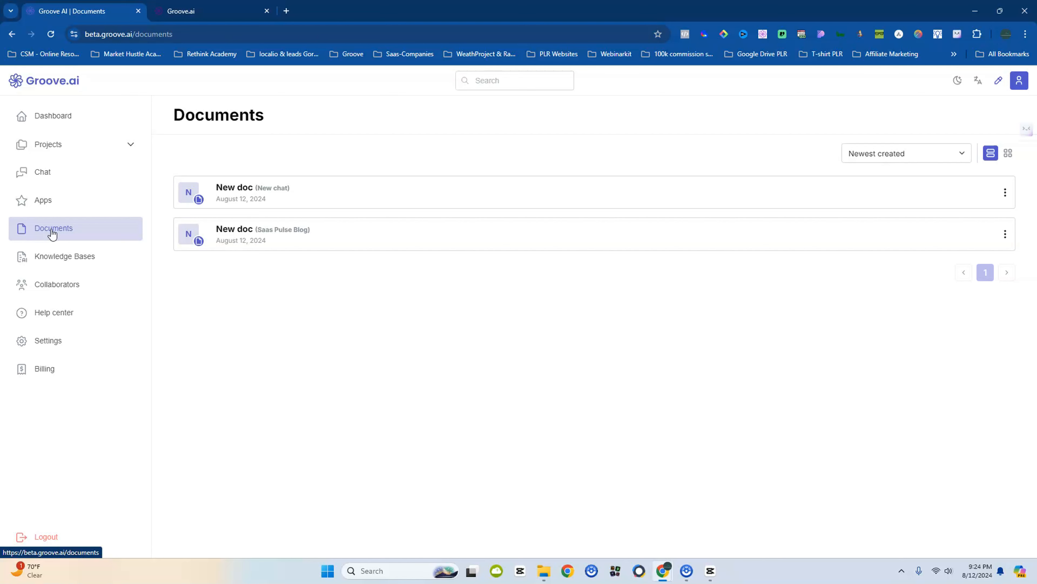
left_click(281, 200)
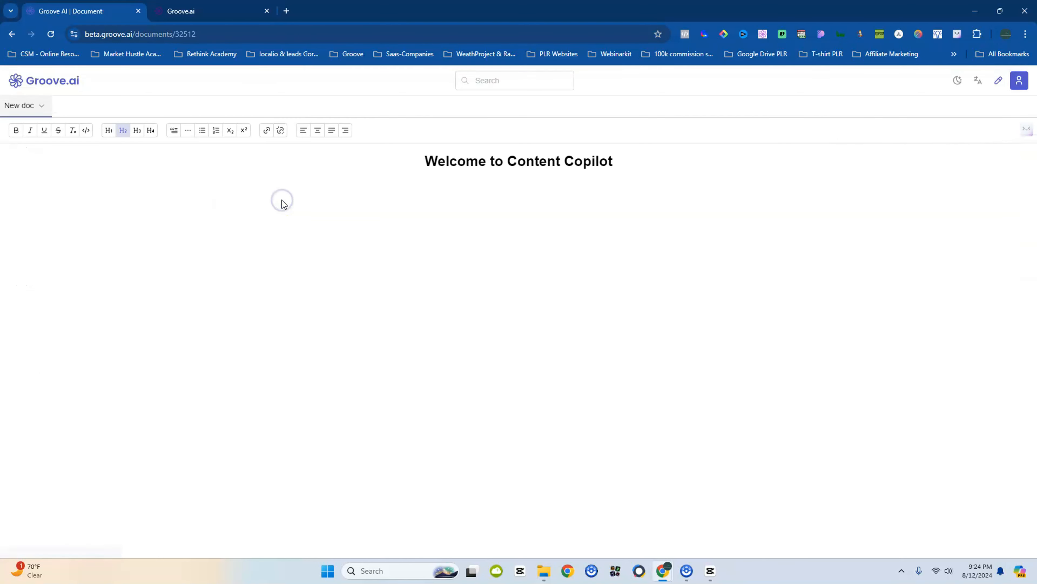
Leave the open document and look through the Apps catalogue, from the sales copy tools to the general Tools category
left_click(43, 106)
left_click(38, 157)
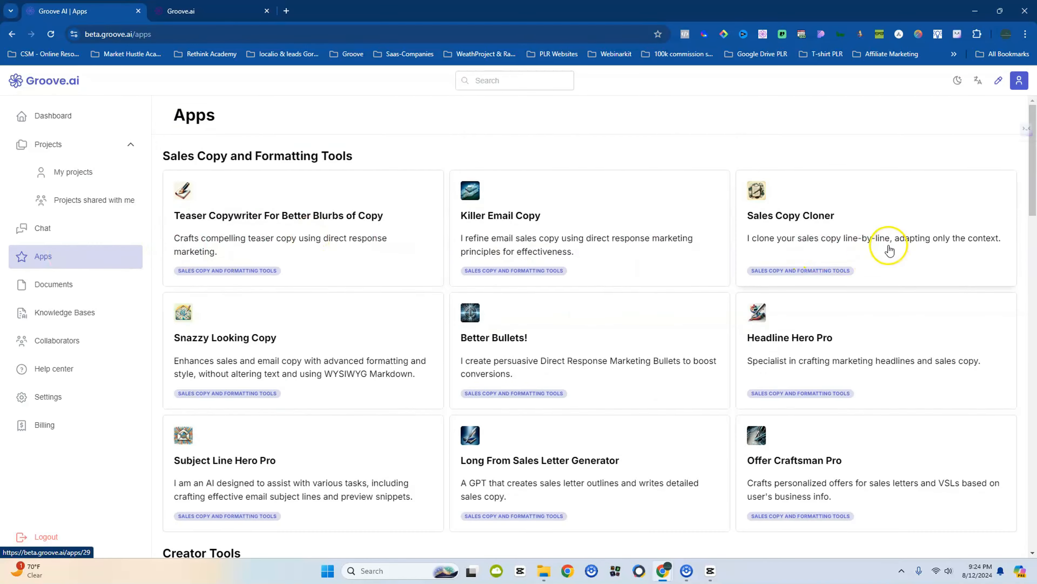
scroll(887, 243, "down", 12)
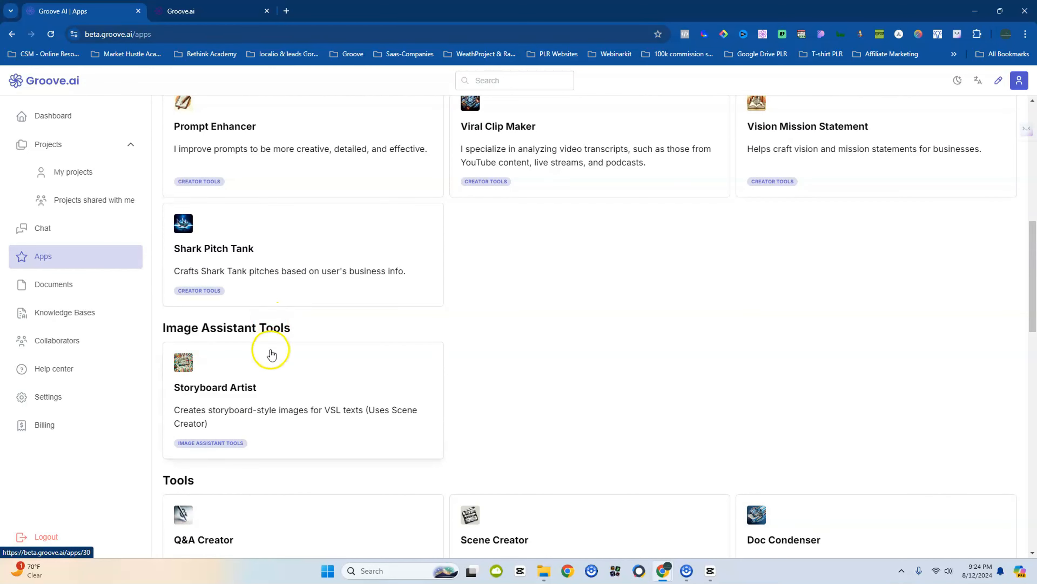
scroll(266, 445, "down", 7)
scroll(529, 388, "up", 12)
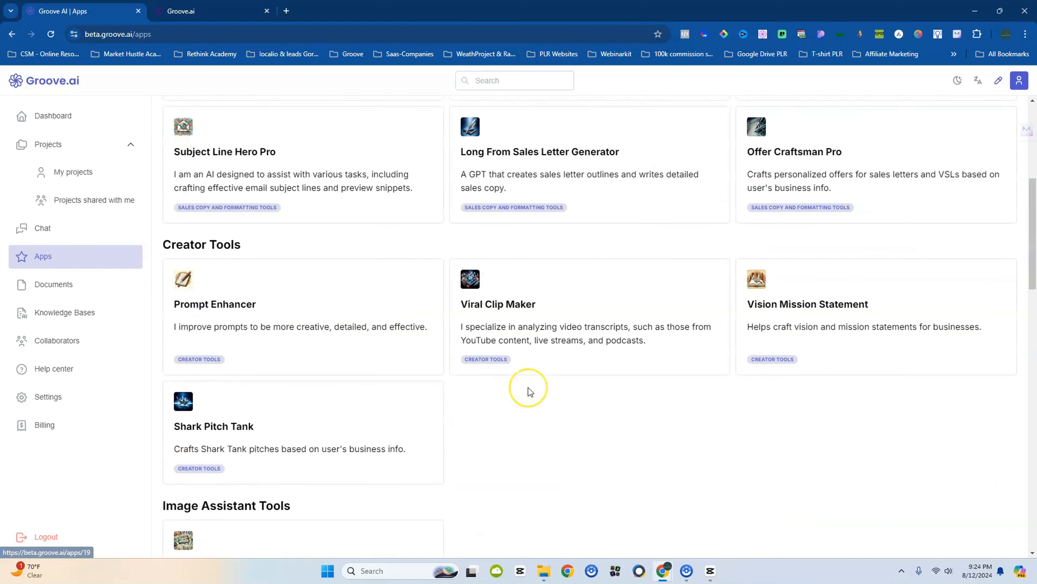
View the Killer Email Copy app, and return to the Apps catalogue to browse its categories through Advertising Creative Tools
left_click(534, 209)
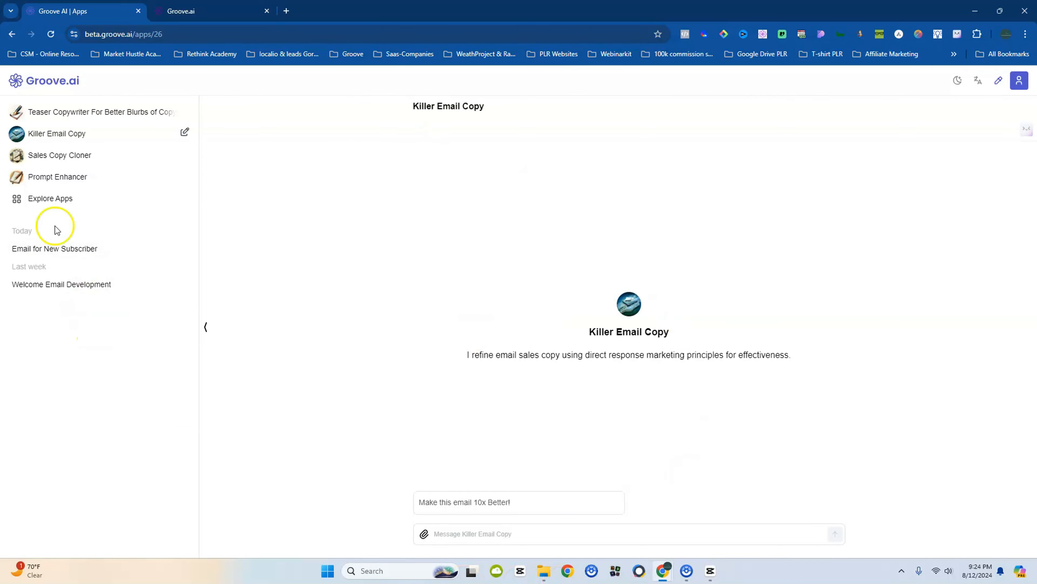
left_click(43, 199)
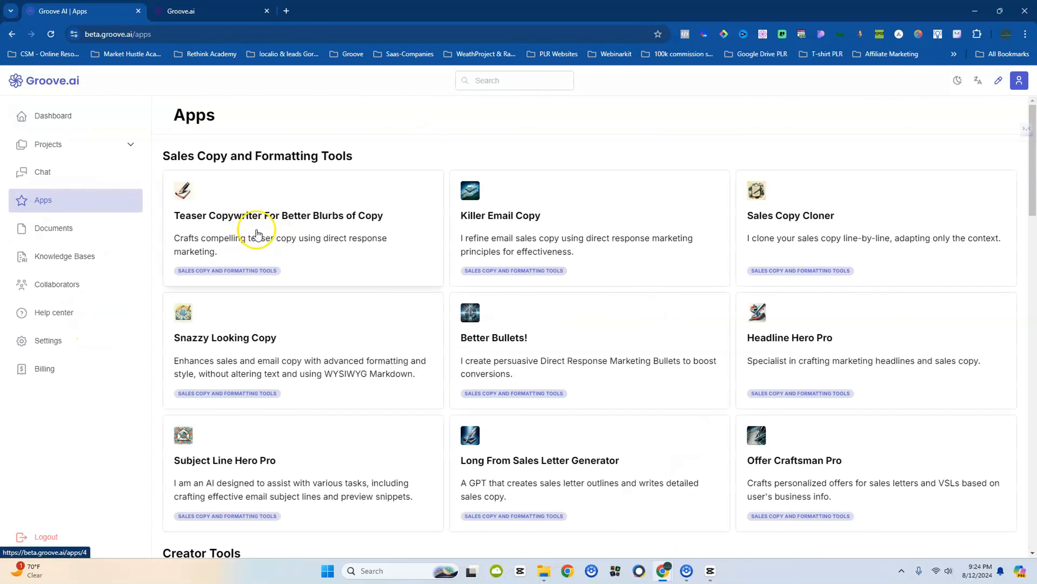
scroll(257, 232, "down", 11)
scroll(260, 237, "down", 14)
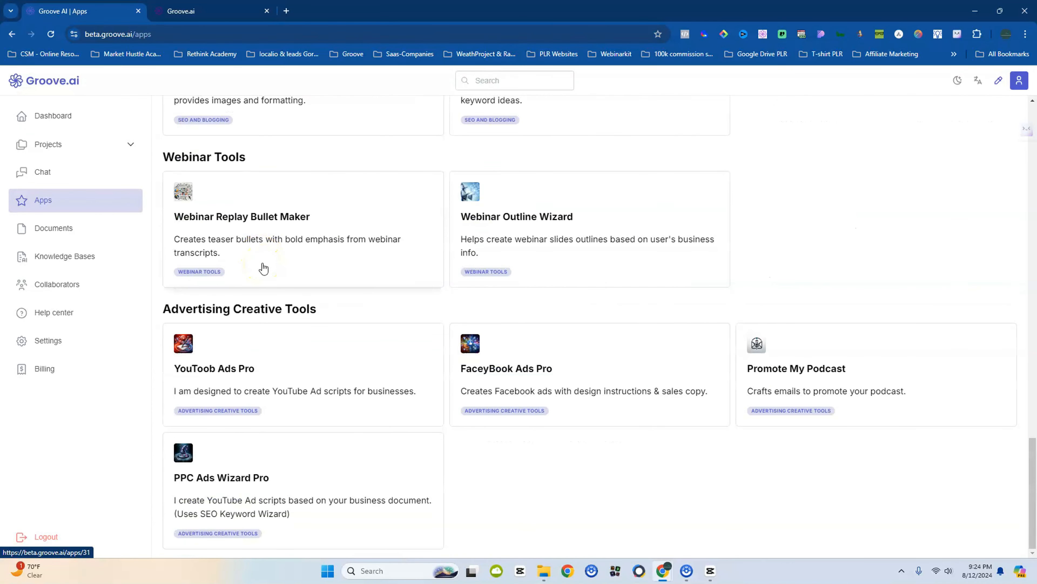
scroll(261, 266, "up", 20)
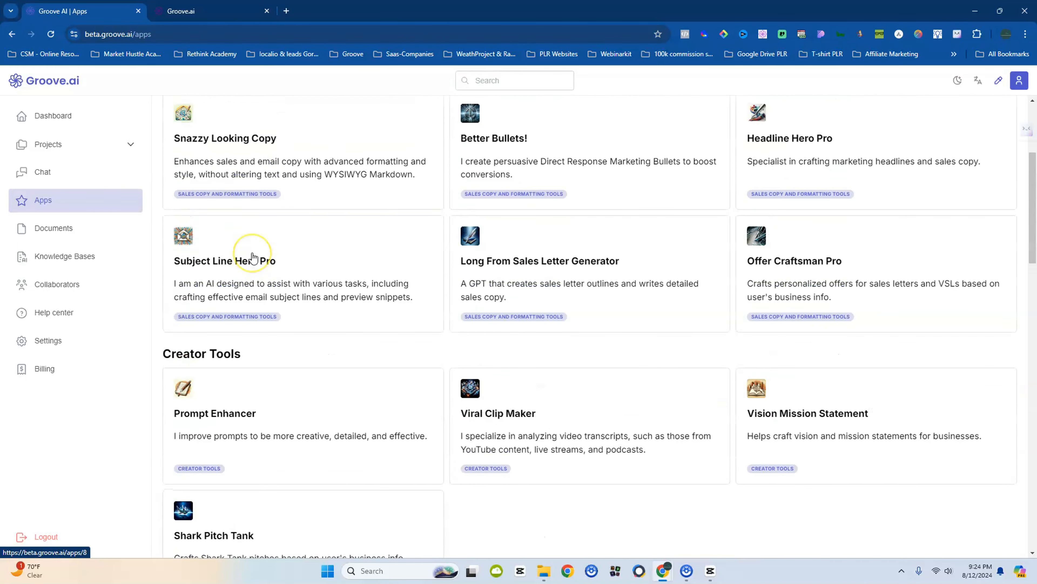
scroll(253, 258, "up", 5)
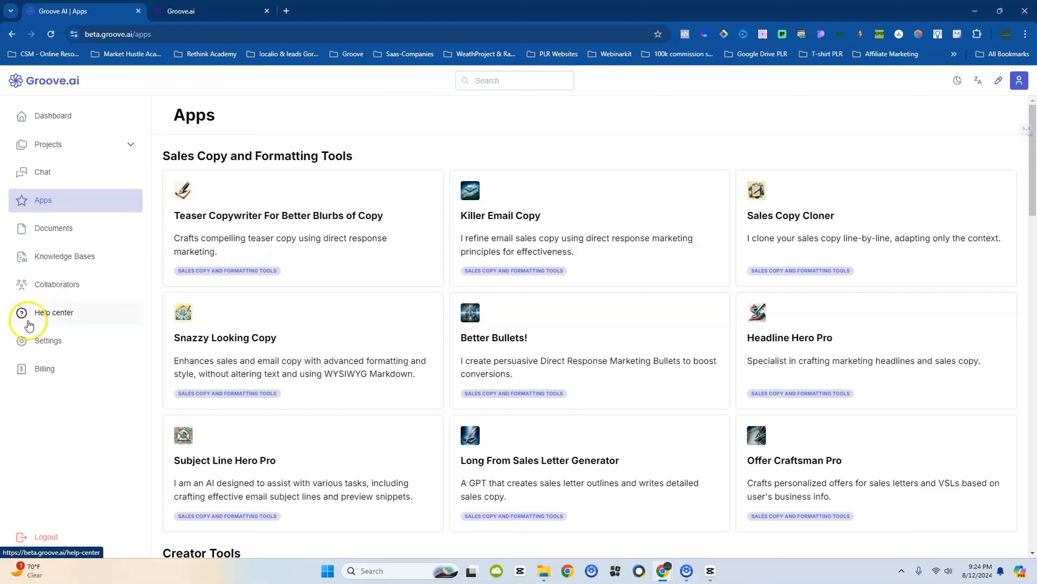
Open the knowledge base named after a person and enter "AI & eCommerce Course" as the text label
left_click(266, 531)
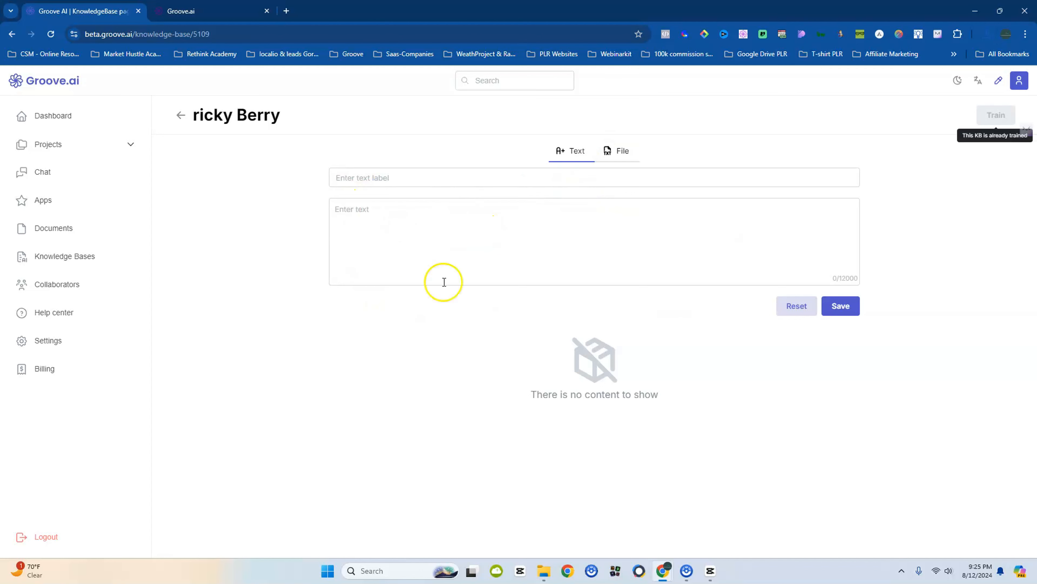
left_click(398, 173)
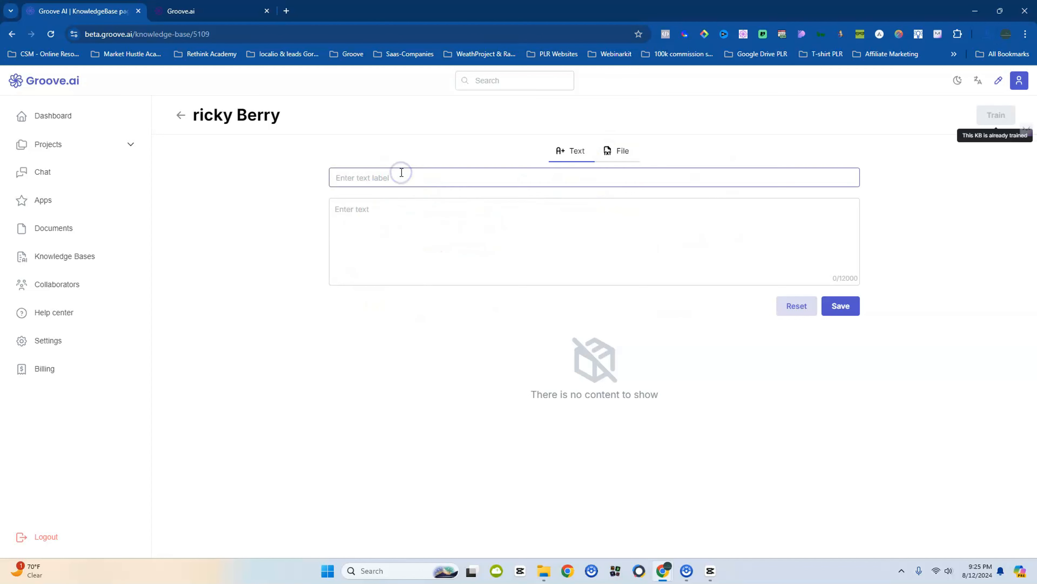
type("AI & eCommerce Course")
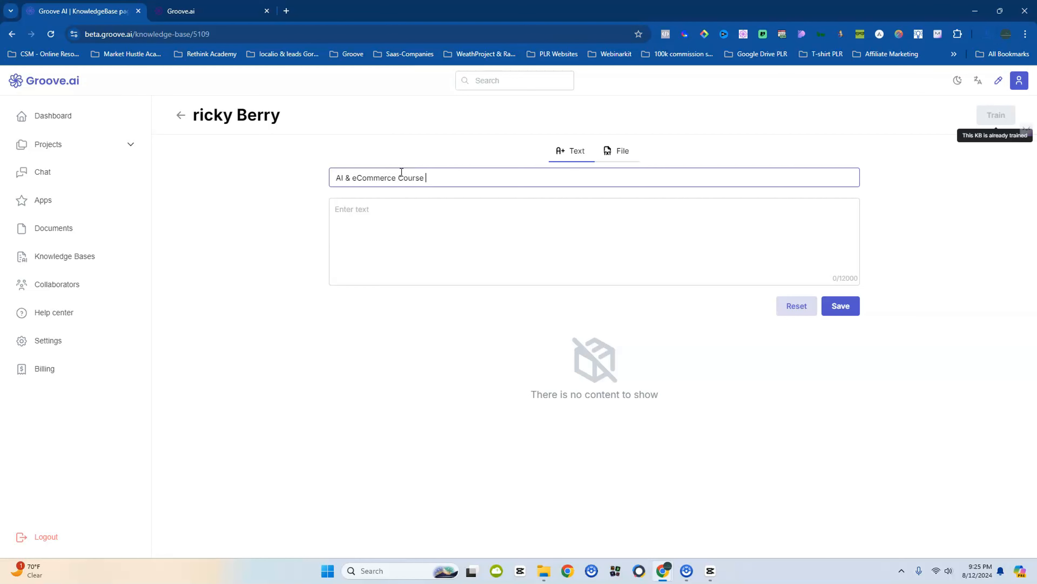
Upload the file "AI & eCommerce - business training (60 Days).txt" to the knowledge base and start training it
left_click(622, 151)
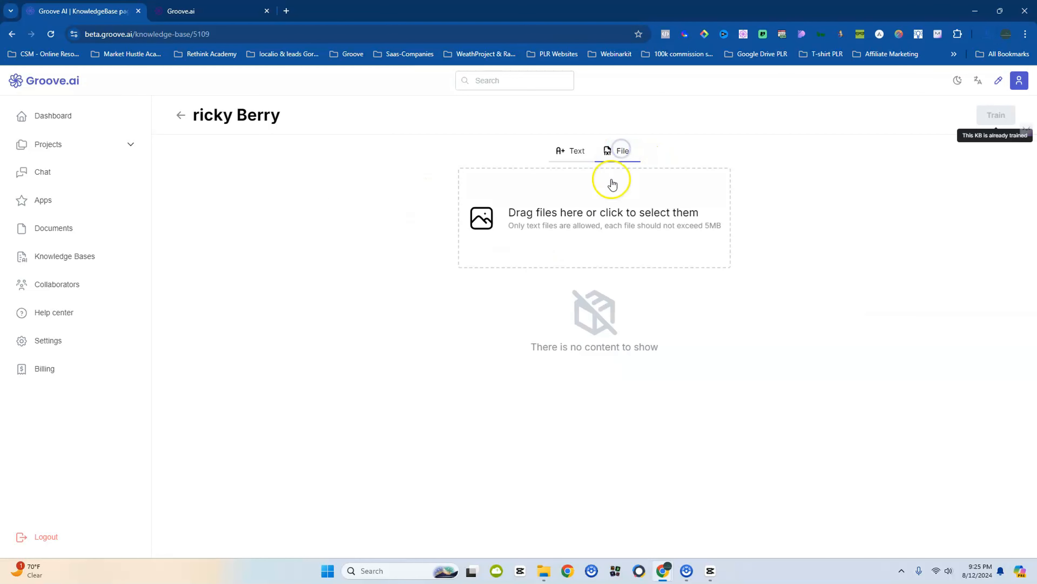
left_click(572, 213)
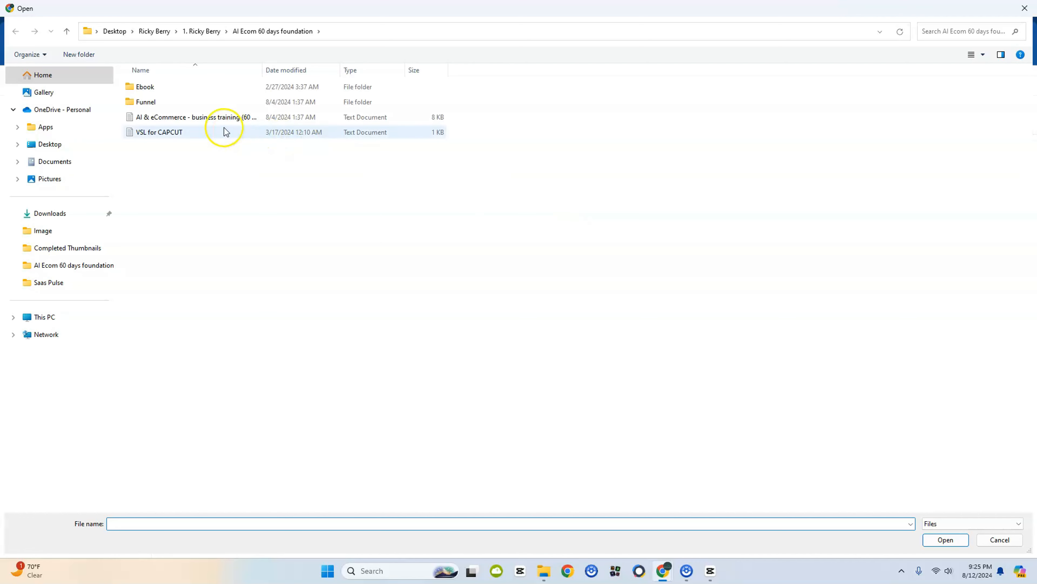
double_click(179, 117)
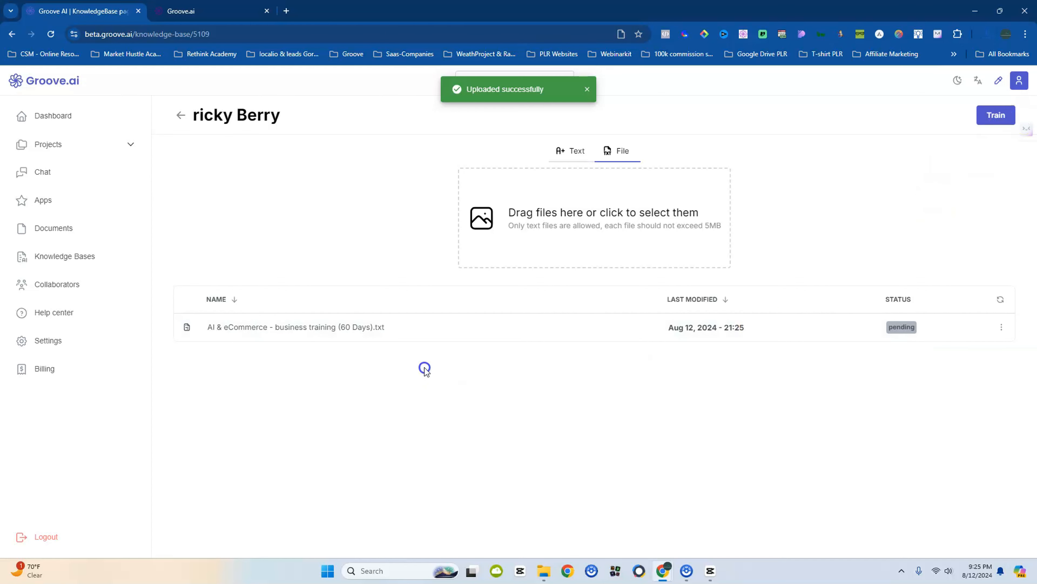
left_click(997, 114)
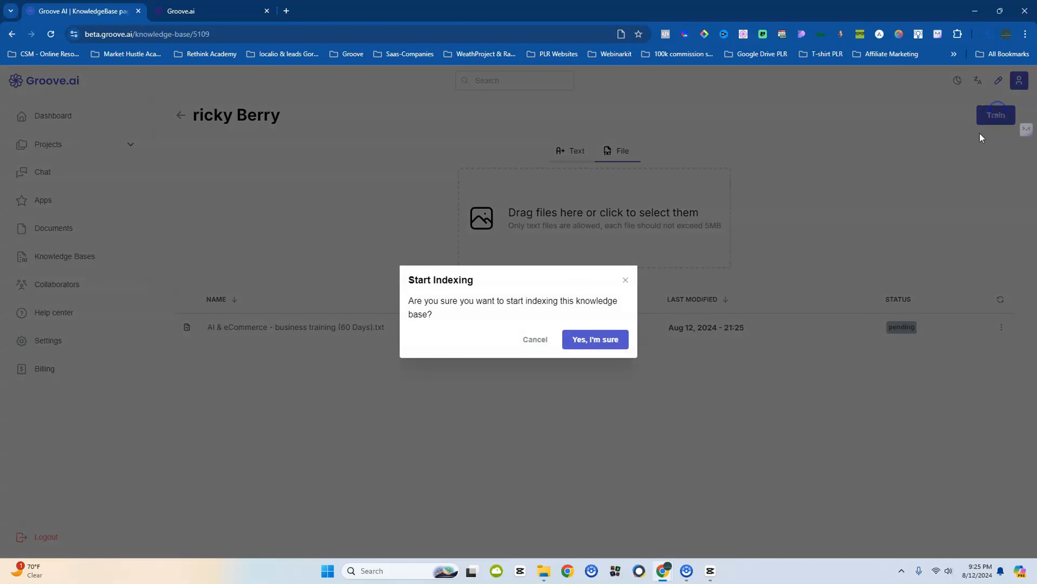
left_click(583, 343)
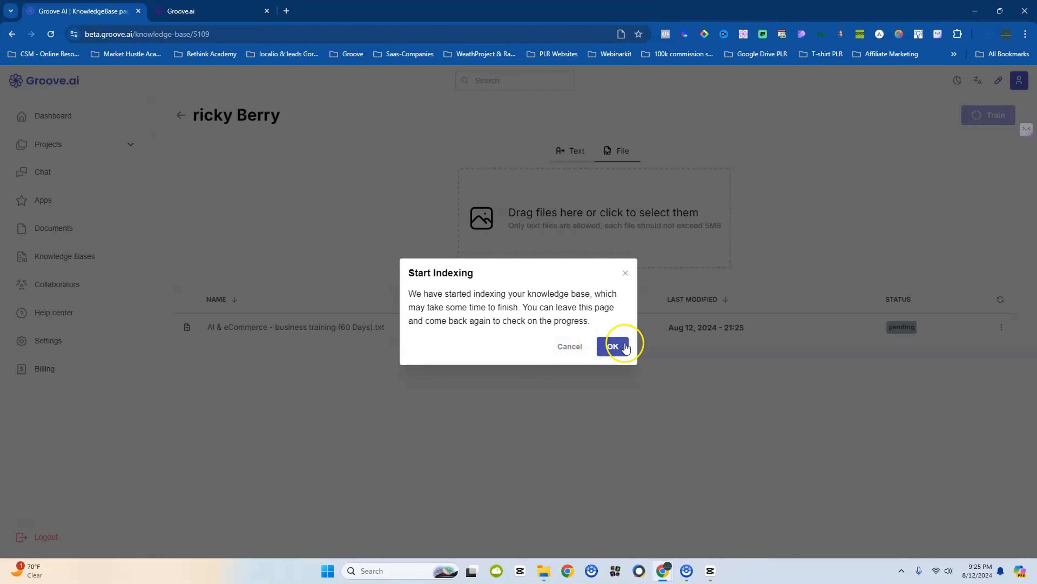
left_click(613, 347)
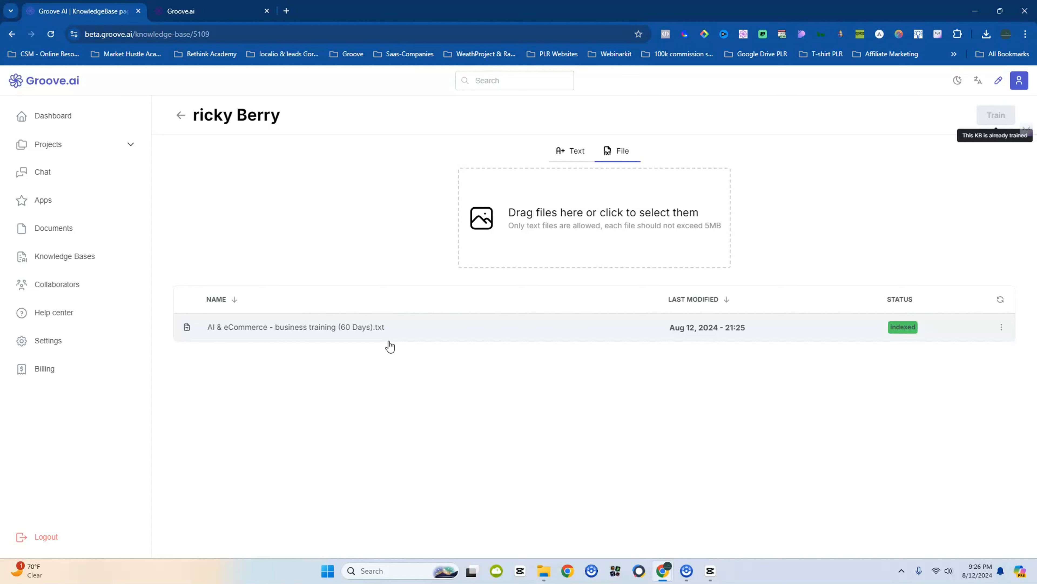
View the Collaborators section with its Invitations, along with the Settings and Billing sections
left_click(58, 284)
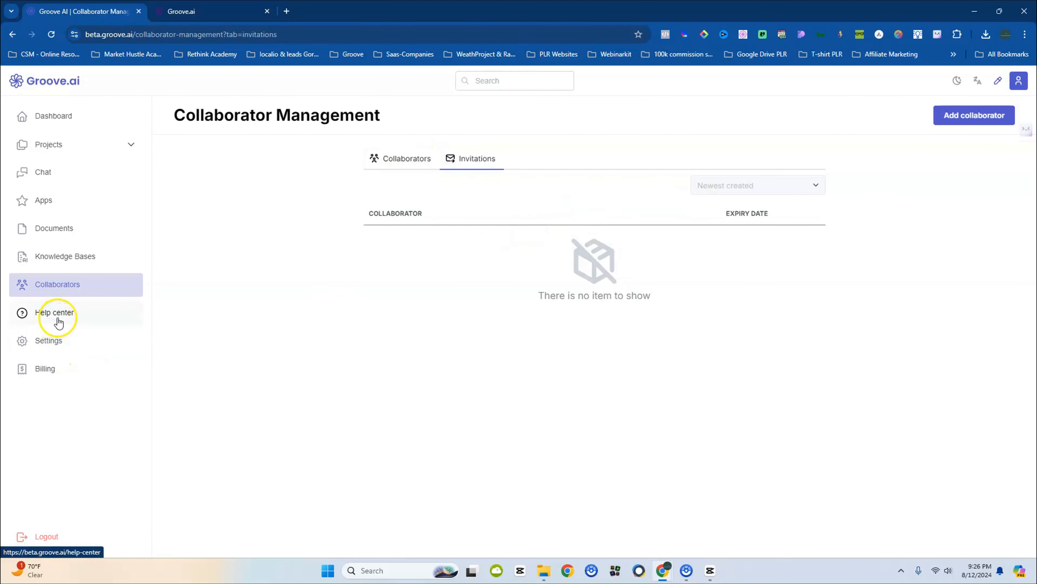
left_click(50, 343)
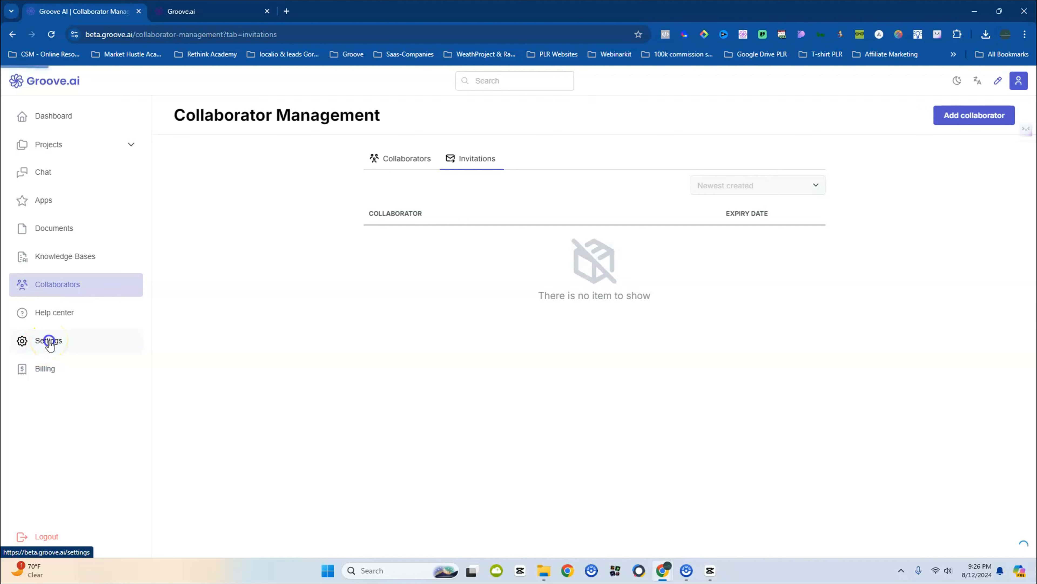
left_click(40, 371)
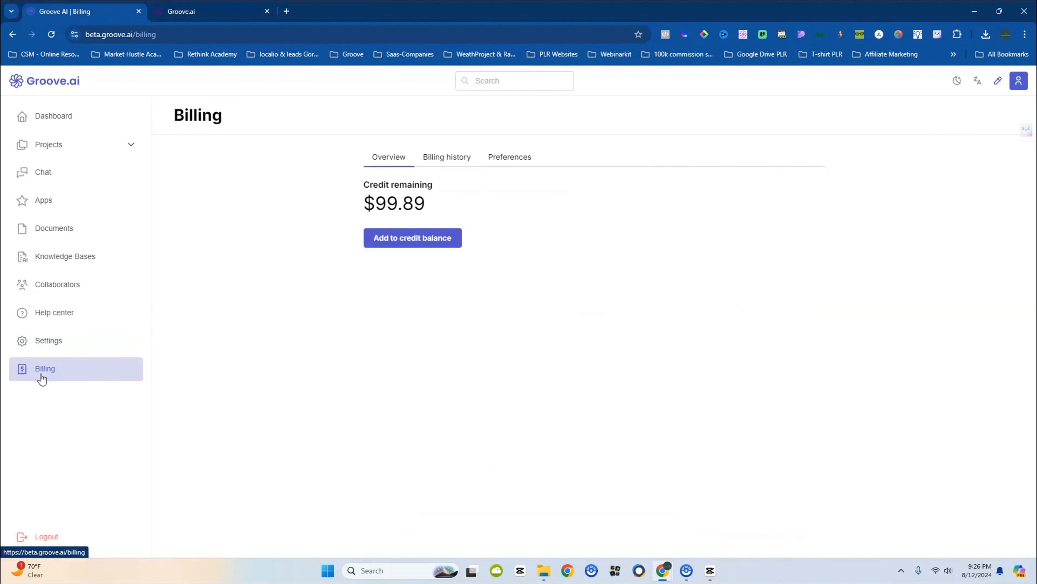
left_click(58, 285)
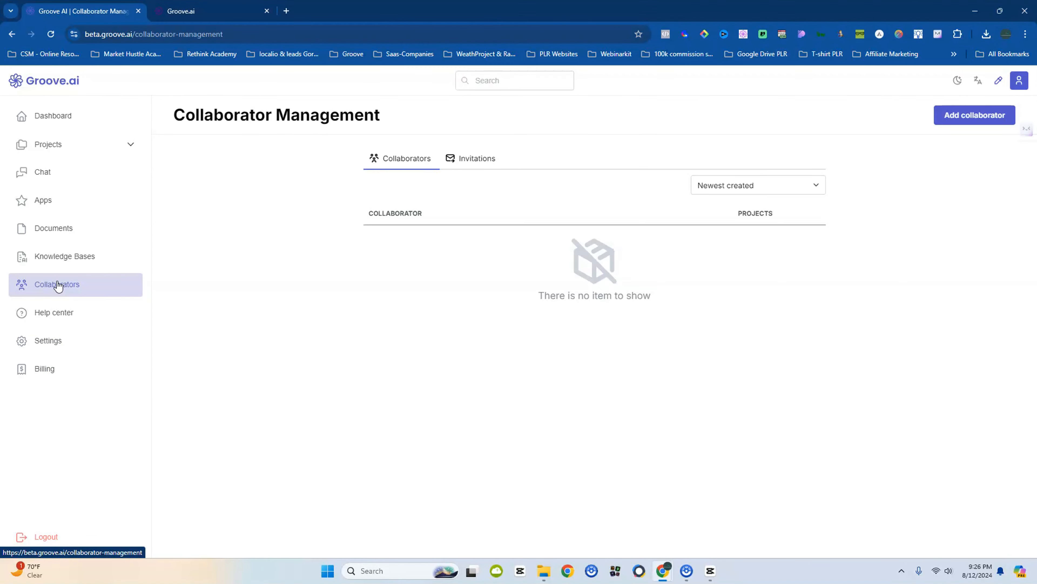
left_click(478, 166)
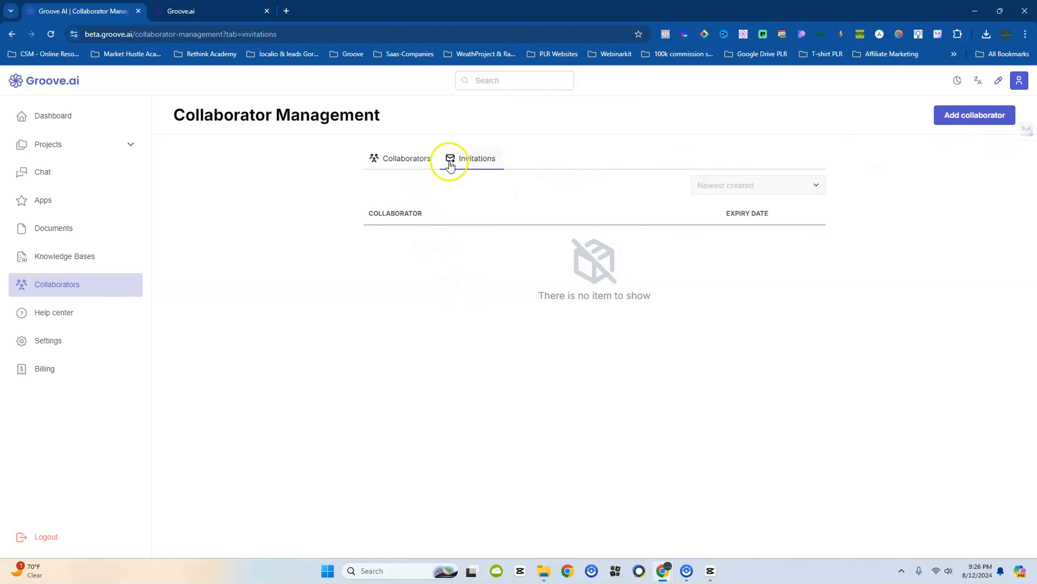
left_click(45, 368)
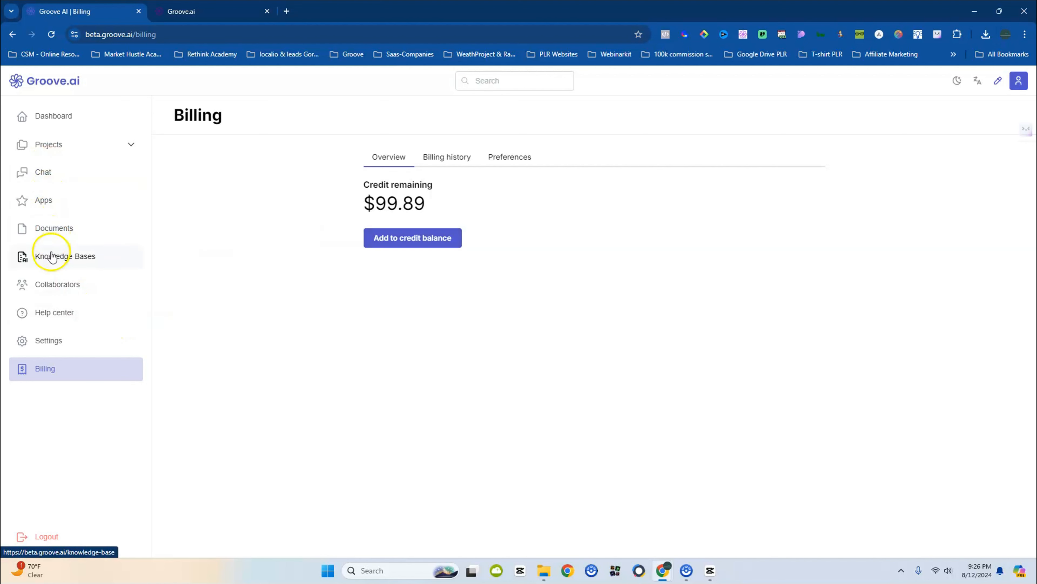
left_click(48, 340)
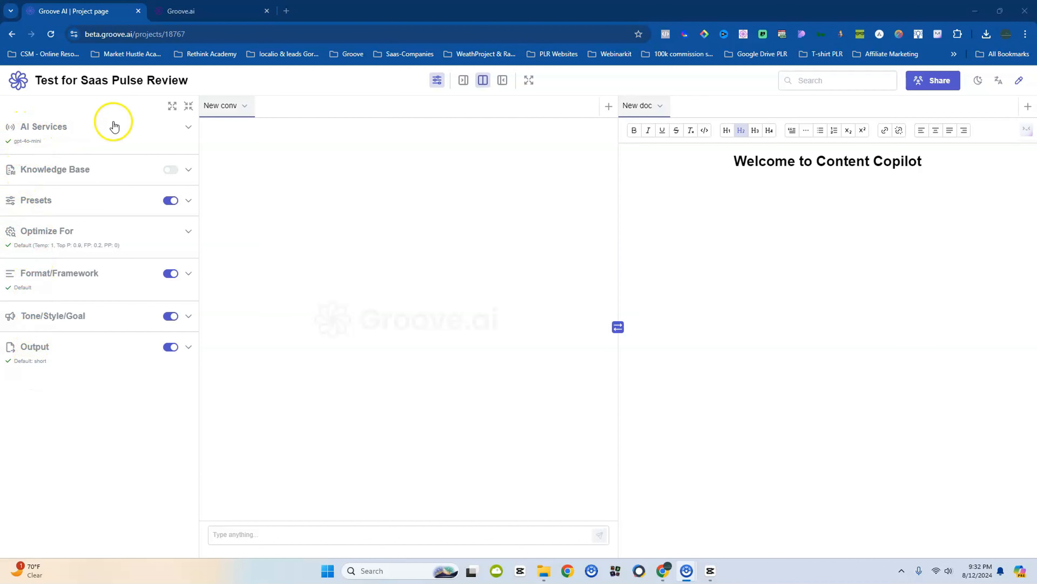
In the Test for Saas Pulse Review project, set the AI Services model to gpt-4o and enable the Knowledge Base option
left_click(188, 127)
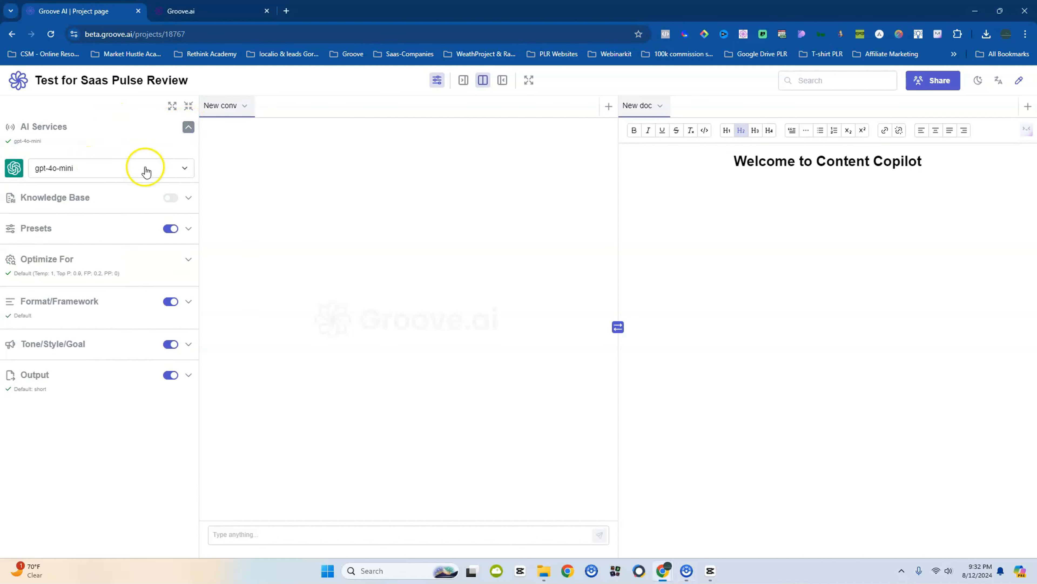
left_click(188, 172)
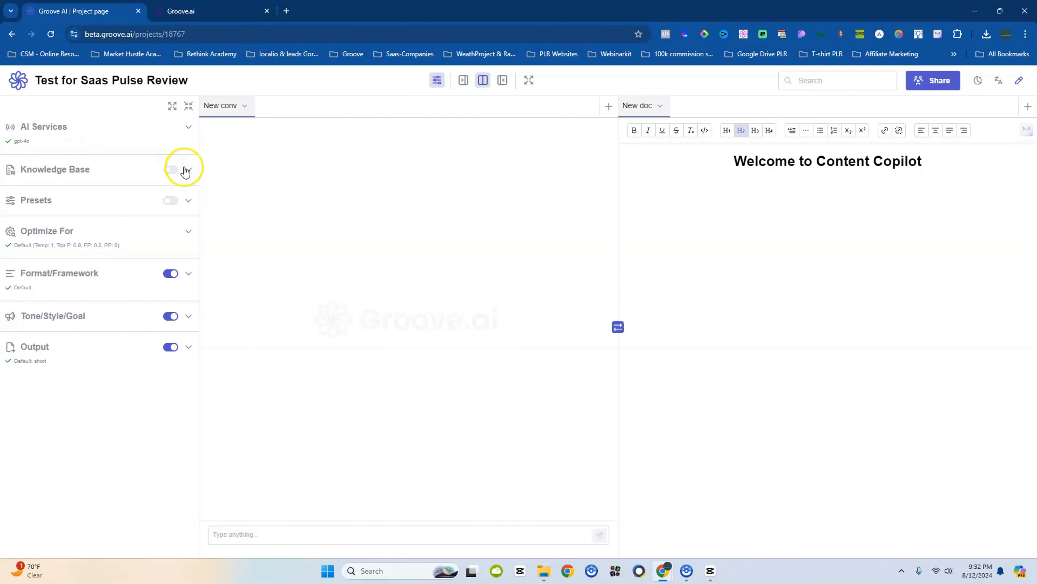
left_click(188, 170)
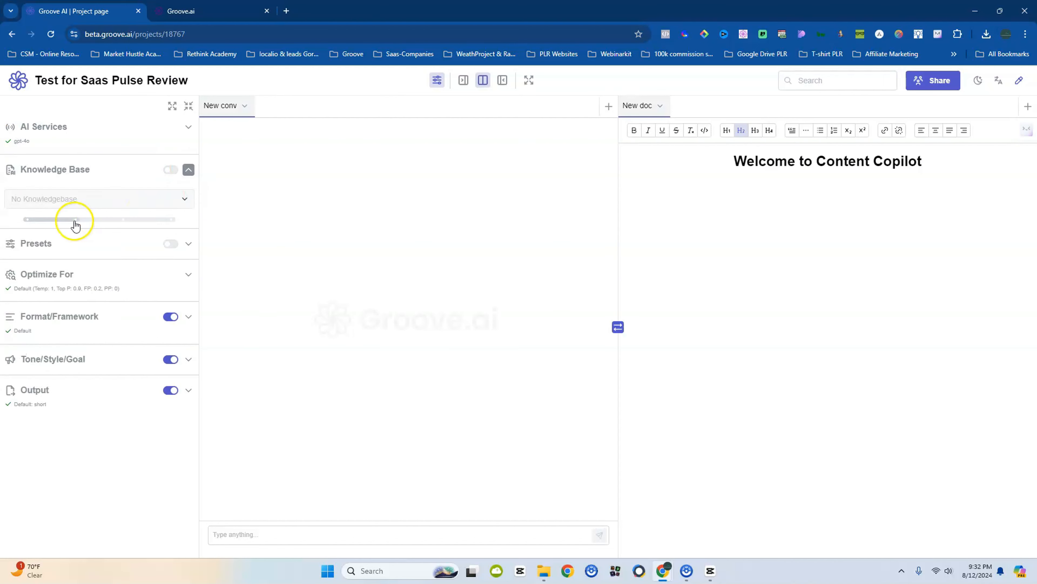
left_click(169, 170)
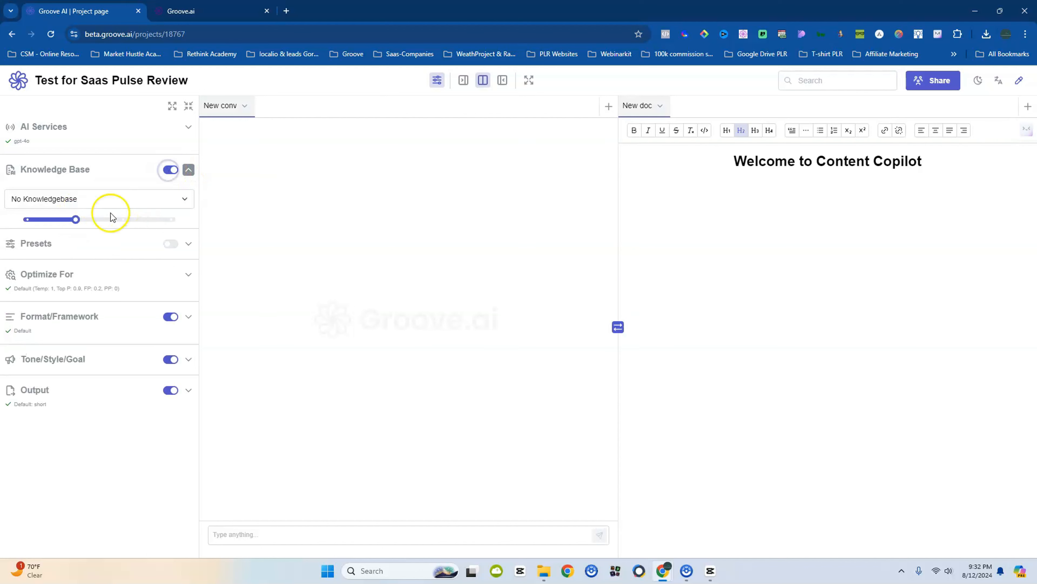
Try the Knowledge Base influence levels 75% Lean and 25% Nudge, and set the influence to its maximum level
mouse_move(74, 222)
left_click_drag(74, 222, 125, 222)
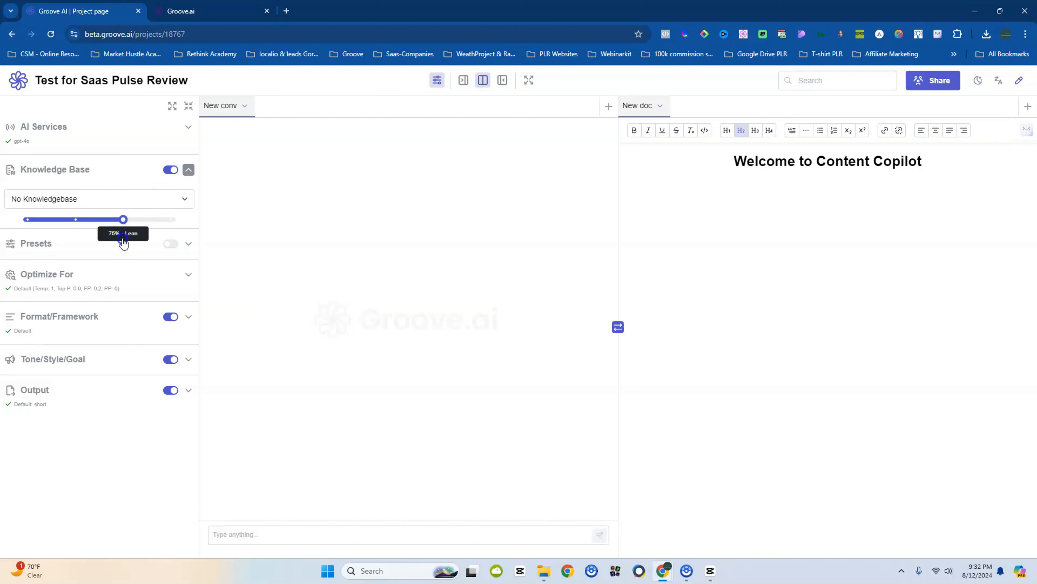
left_click_drag(122, 225, 19, 237)
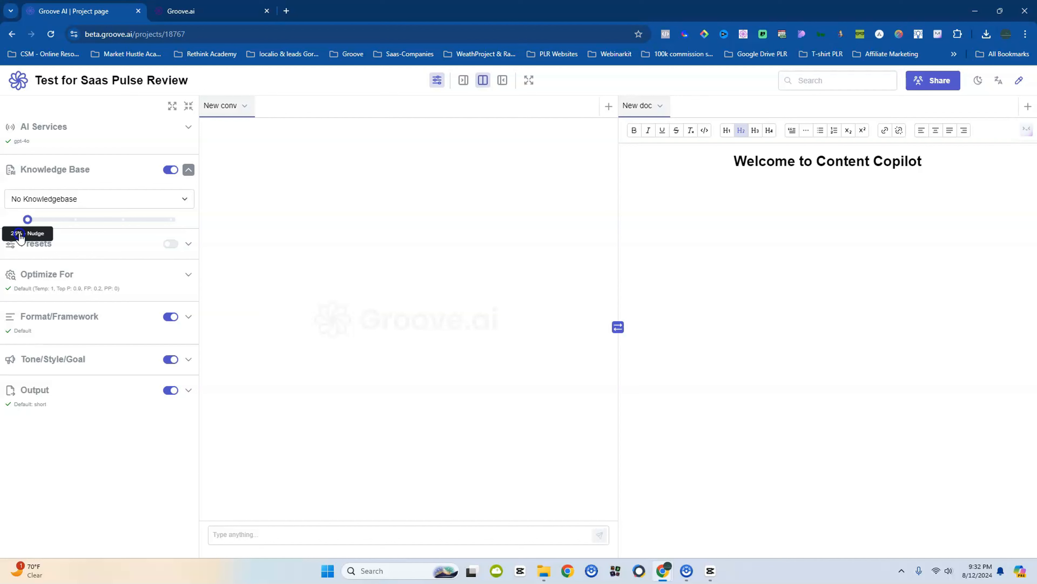
left_click_drag(20, 237, 166, 240)
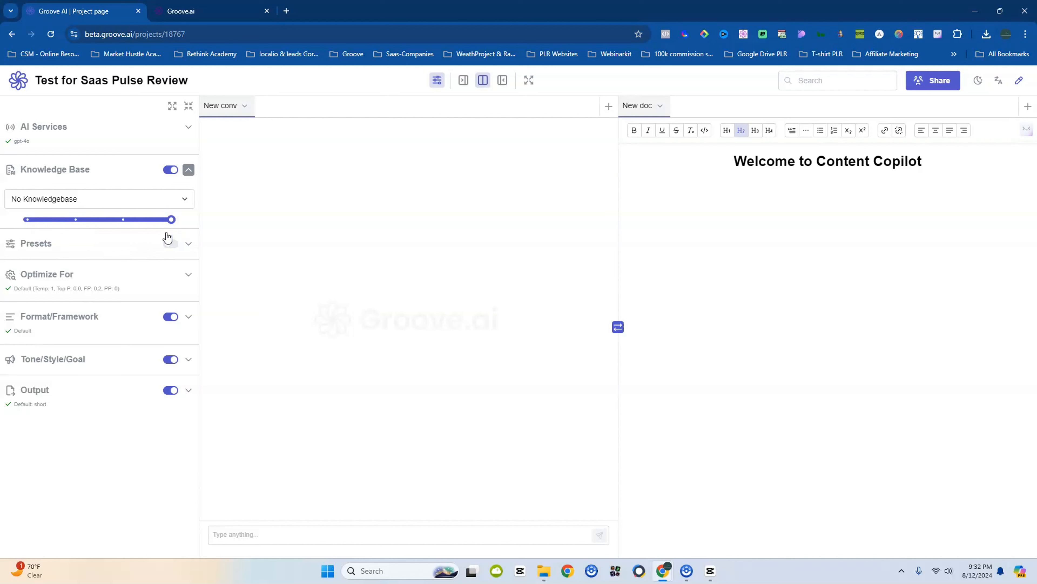
Select "AI & Ecommerce - 90 Days Business foundation" as the project's knowledge base
left_click(155, 200)
scroll(141, 270, "down", 5)
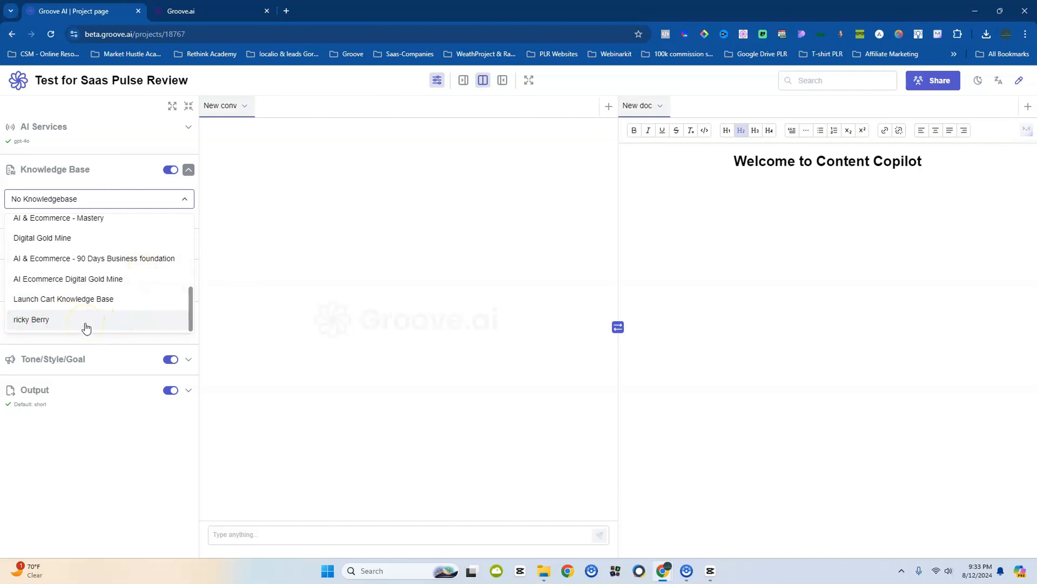
scroll(86, 327, "up", 1)
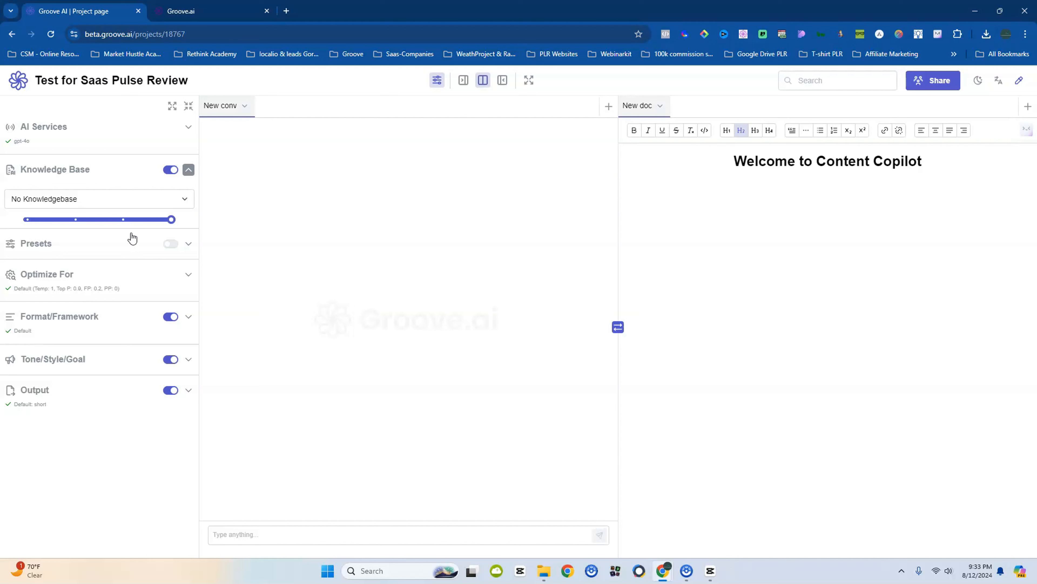
left_click(187, 202)
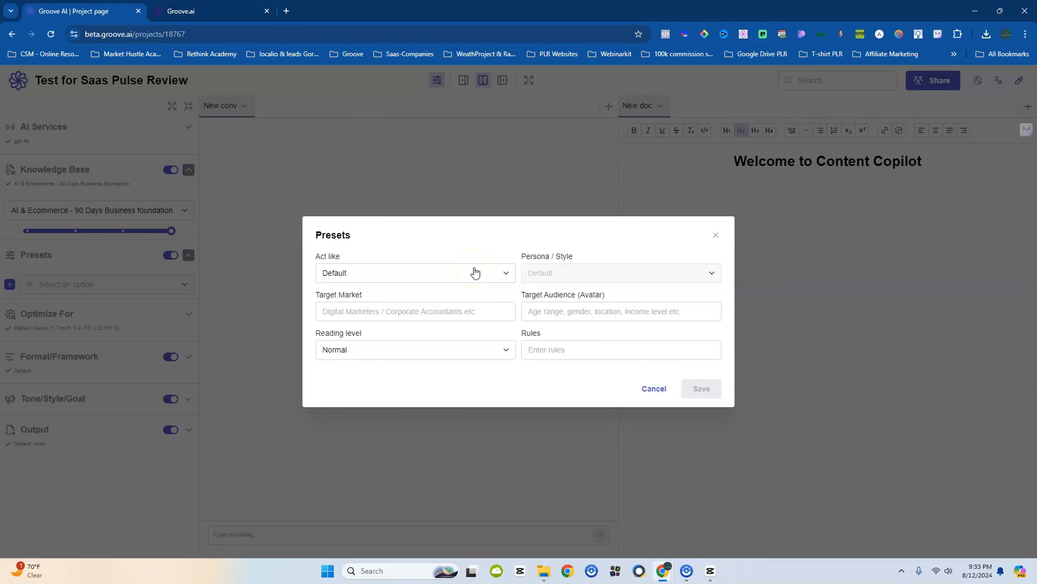
Try Custom as the new preset's Act like role, look through the available roles, and choose Blogger
left_click(516, 230)
left_click(514, 280)
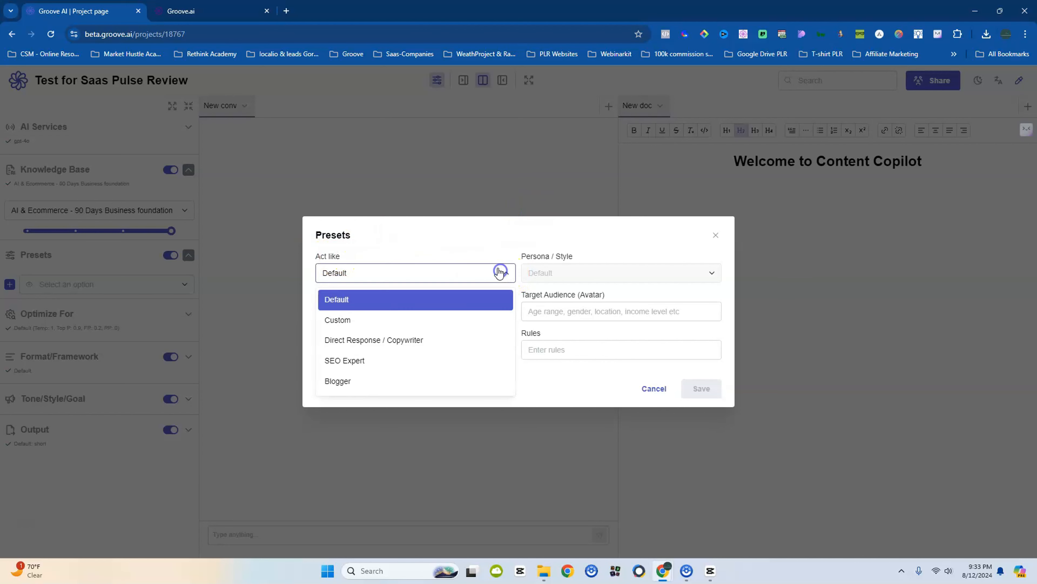
left_click(345, 320)
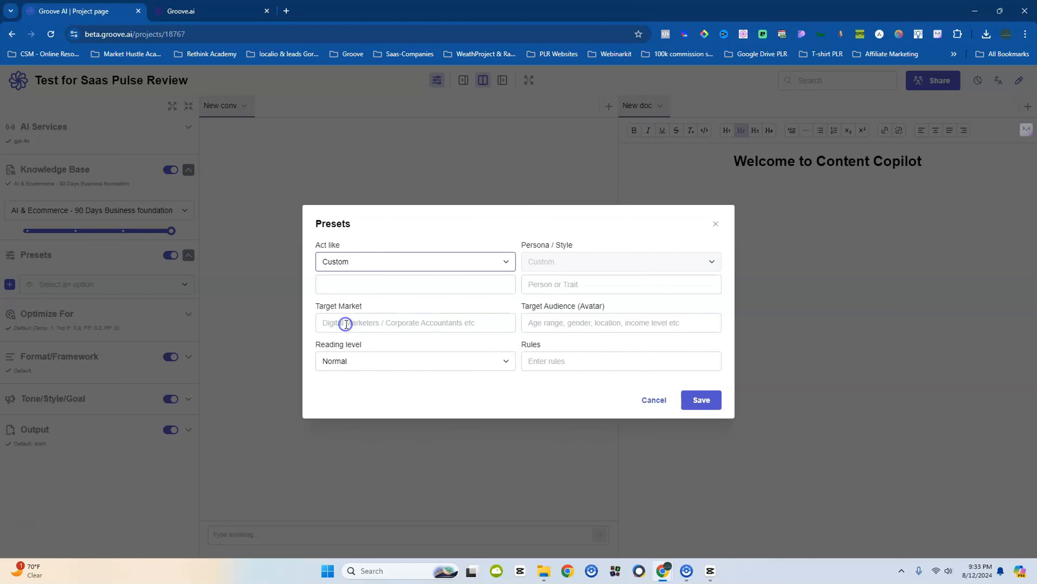
left_click(506, 264)
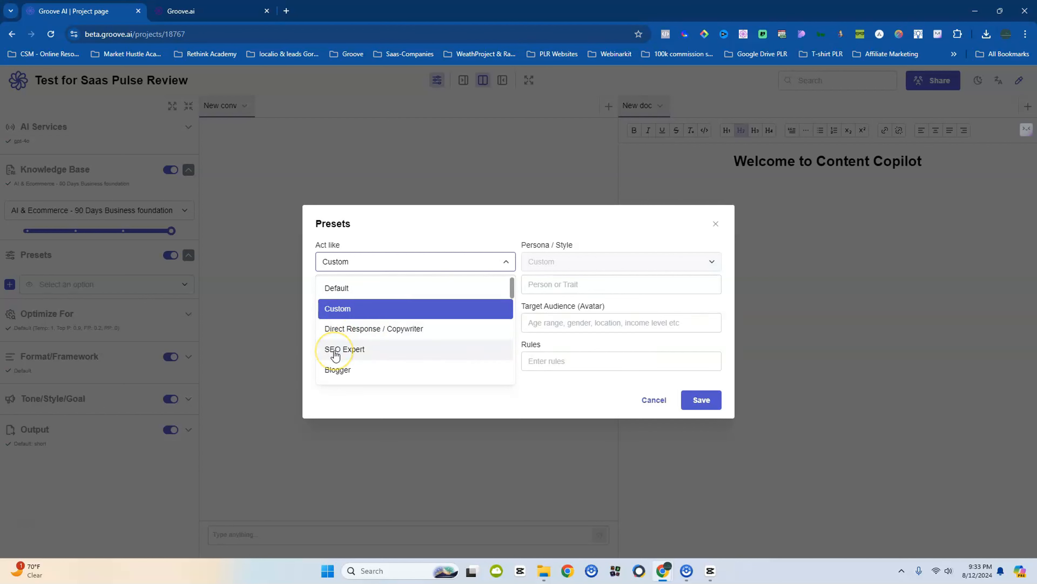
left_click_drag(514, 289, 513, 363)
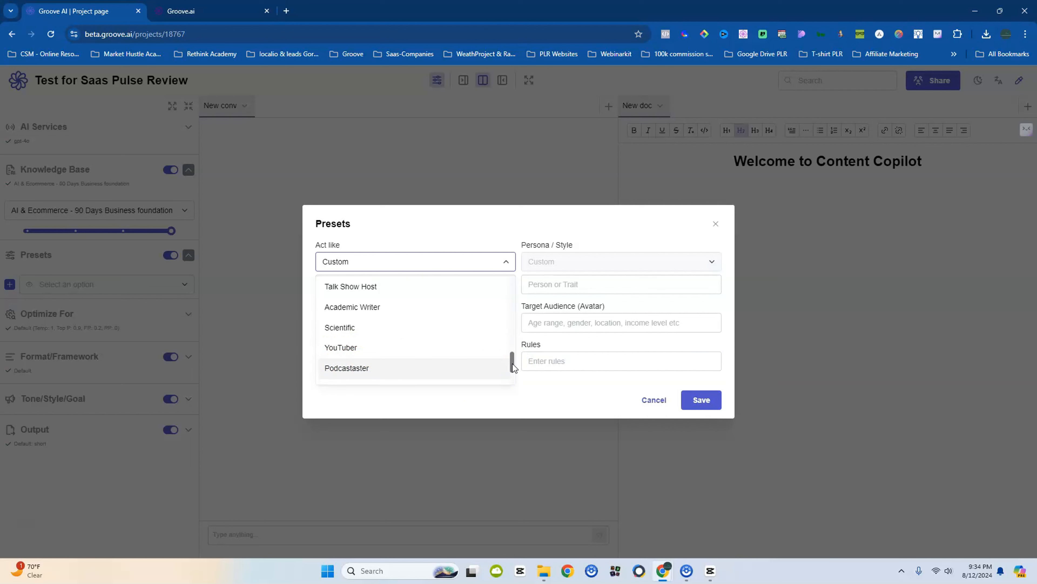
left_click_drag(512, 363, 533, 296)
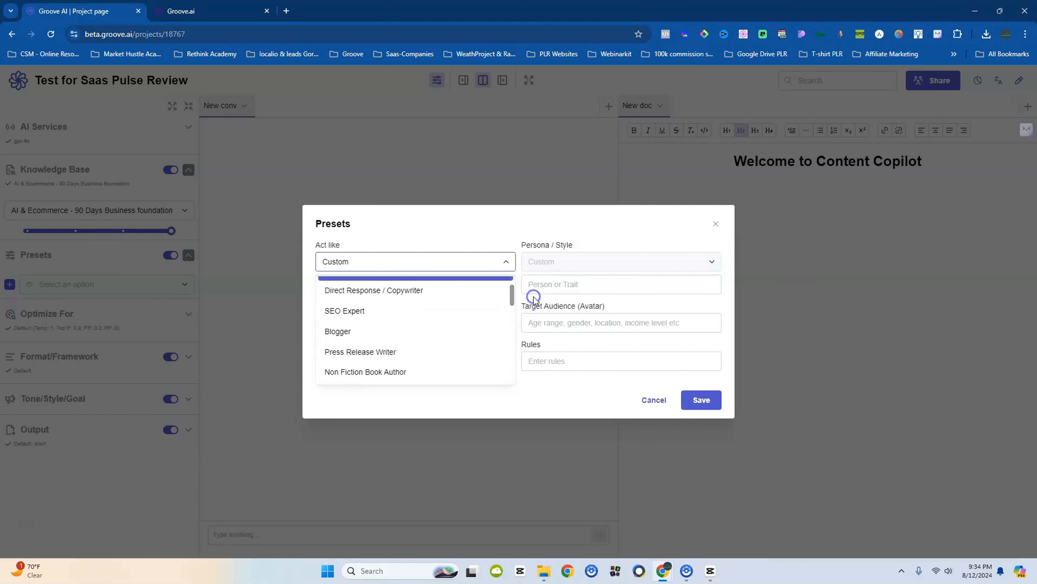
left_click(333, 333)
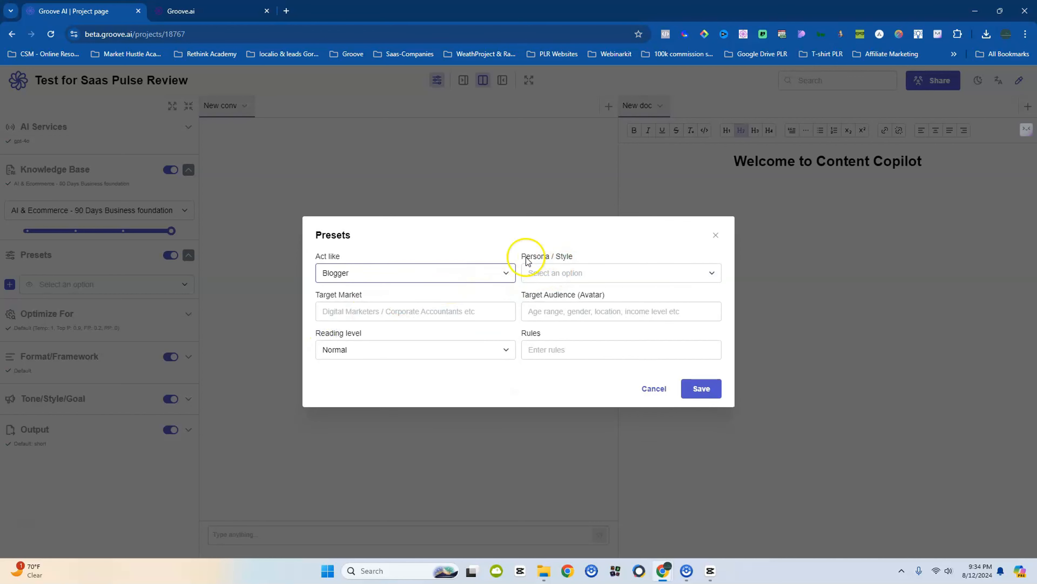
Look through the Persona / Style options offered for the Blogger role
left_click(711, 274)
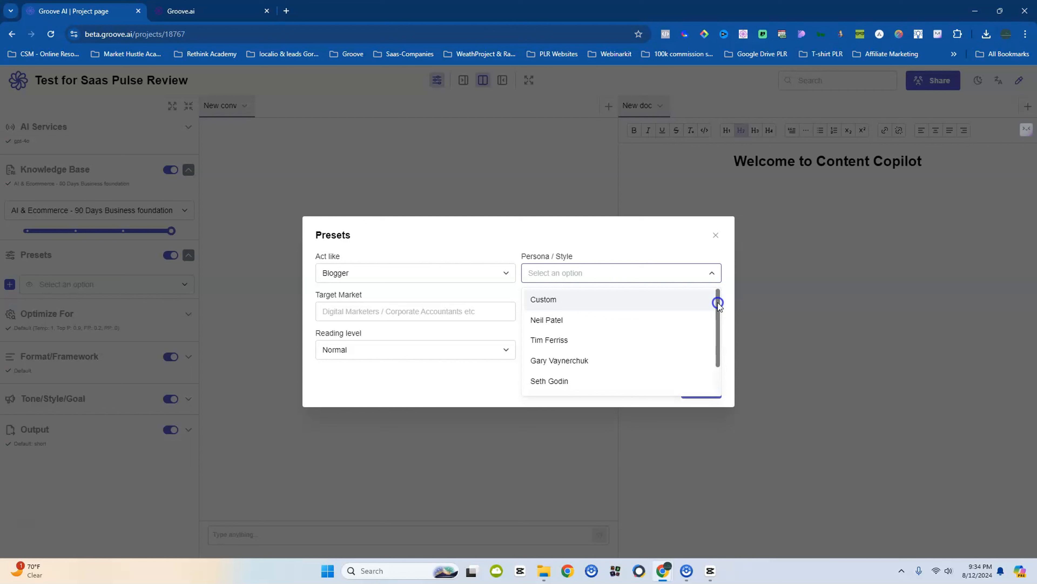
left_click_drag(718, 303, 716, 347)
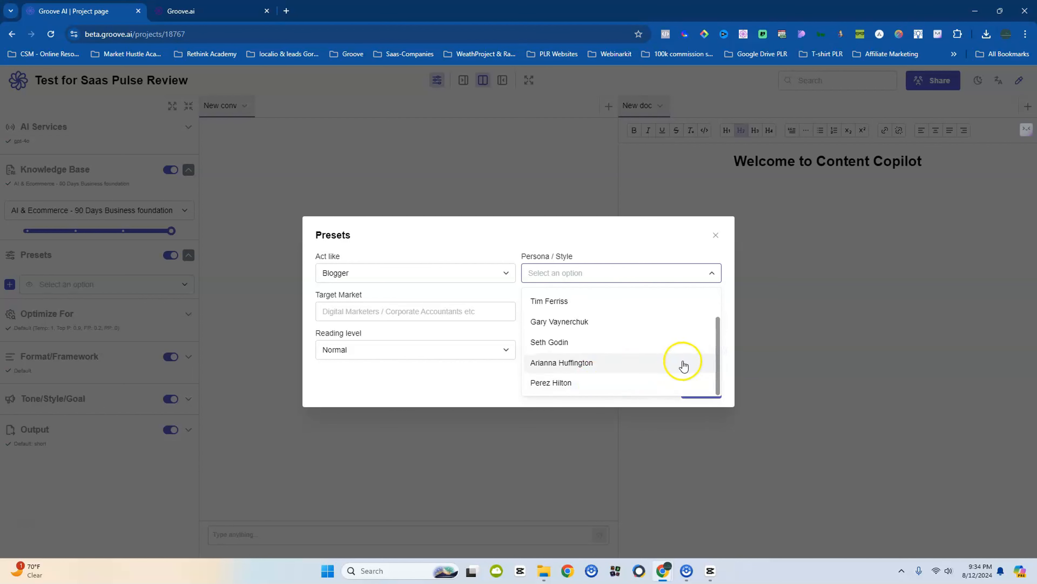
scroll(686, 362, "up", 2)
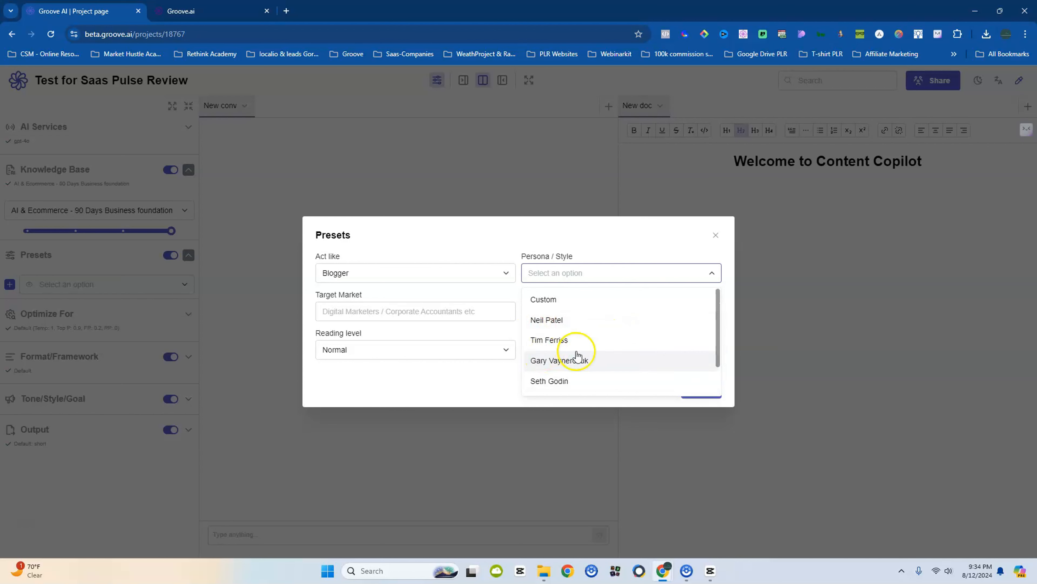
scroll(641, 370, "down", 2)
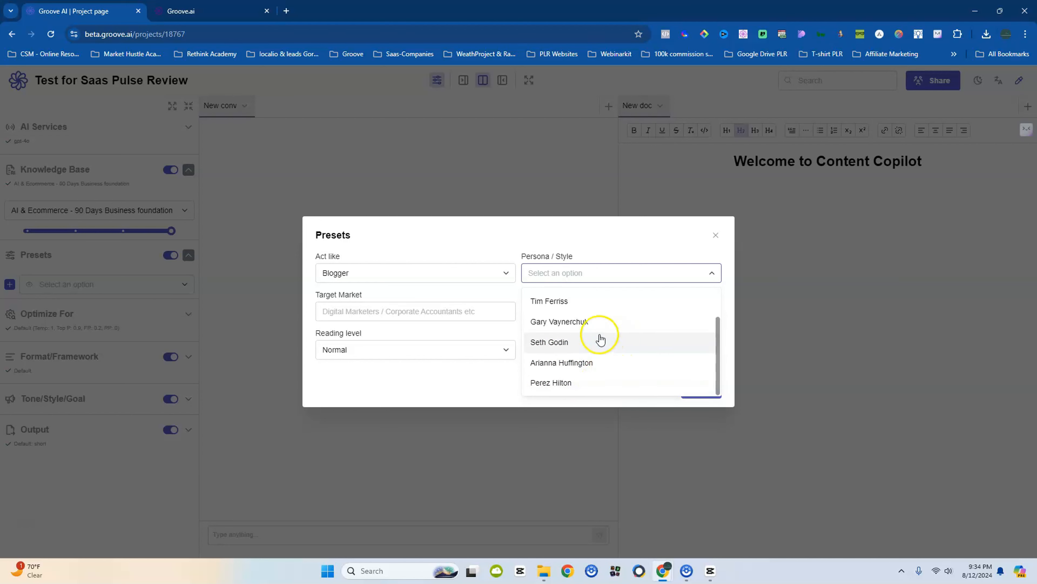
Set the preset's Act like role to Direct Response / Copywriter and display its Persona / Style options
left_click(506, 273)
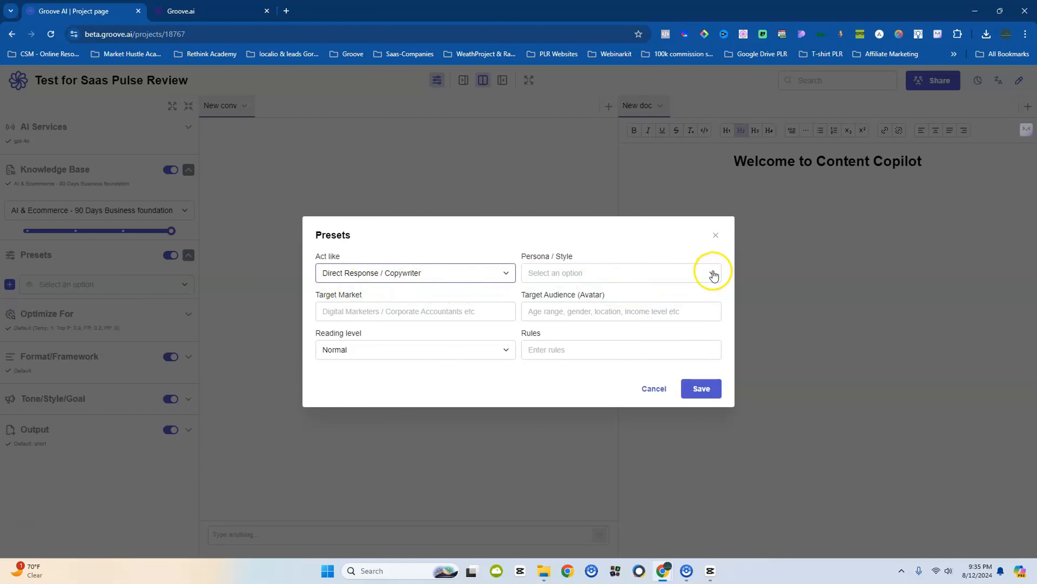
left_click(712, 273)
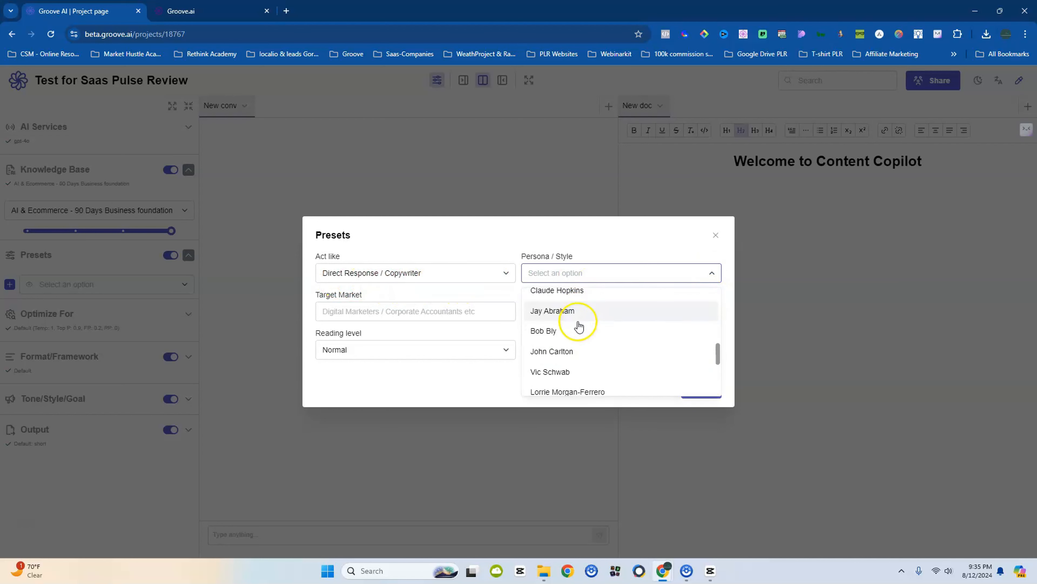
scroll(579, 326, "down", 3)
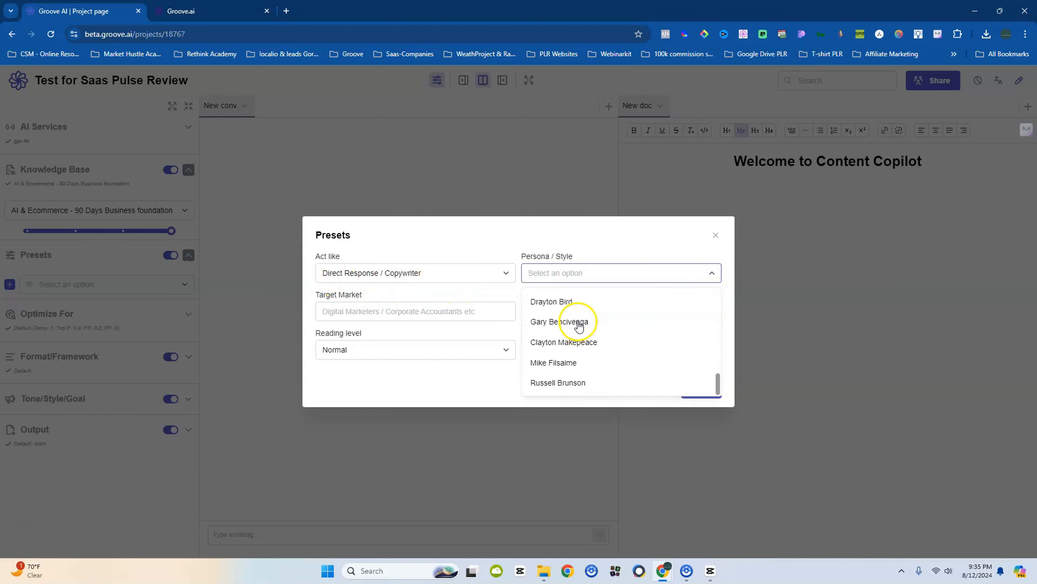
scroll(557, 349, "up", 5)
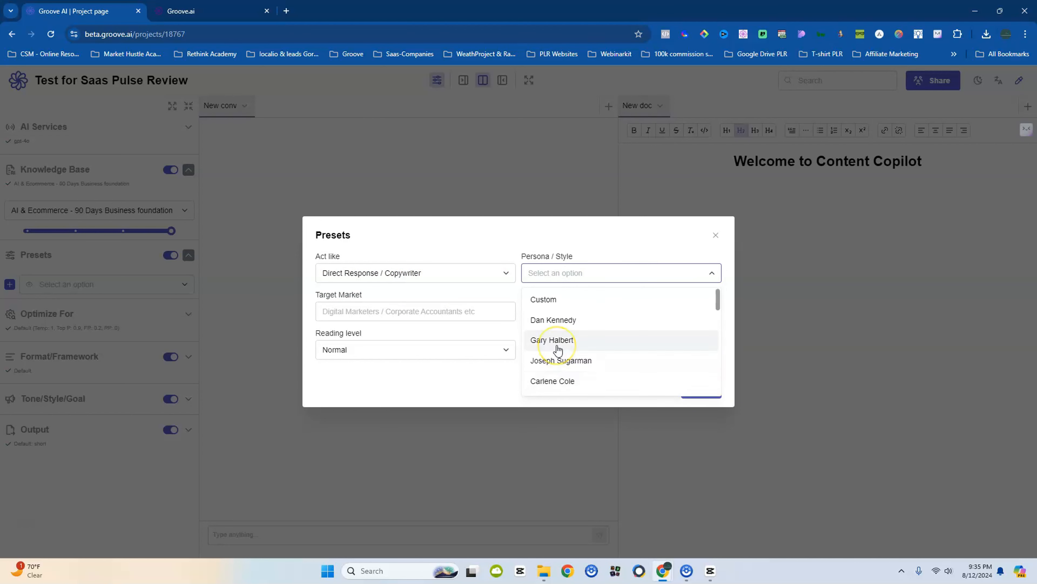
Examine the full list of personas available for the Direct Response / Copywriter role
left_click(559, 344)
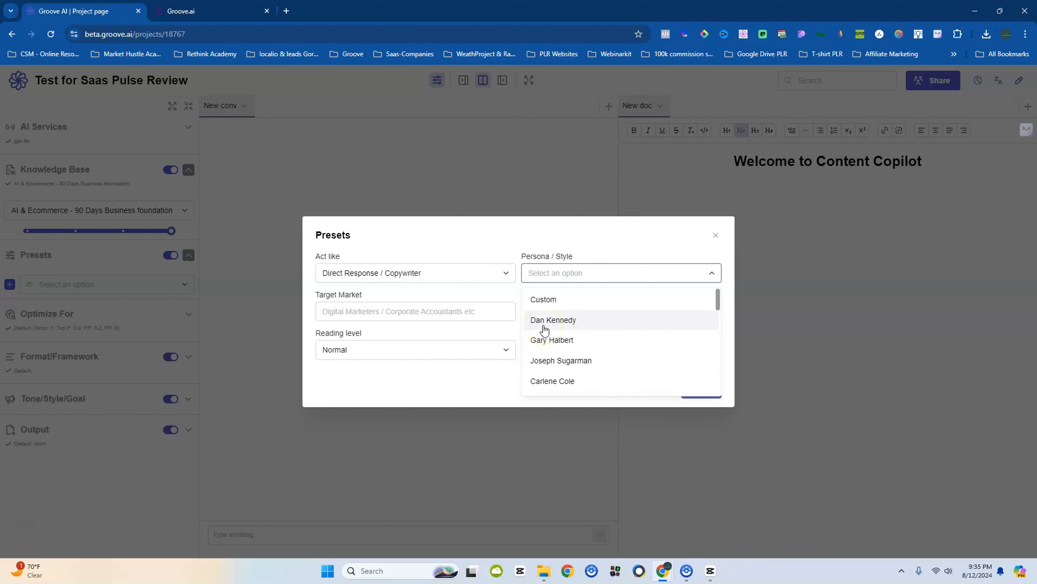
scroll(602, 359, "down", 1)
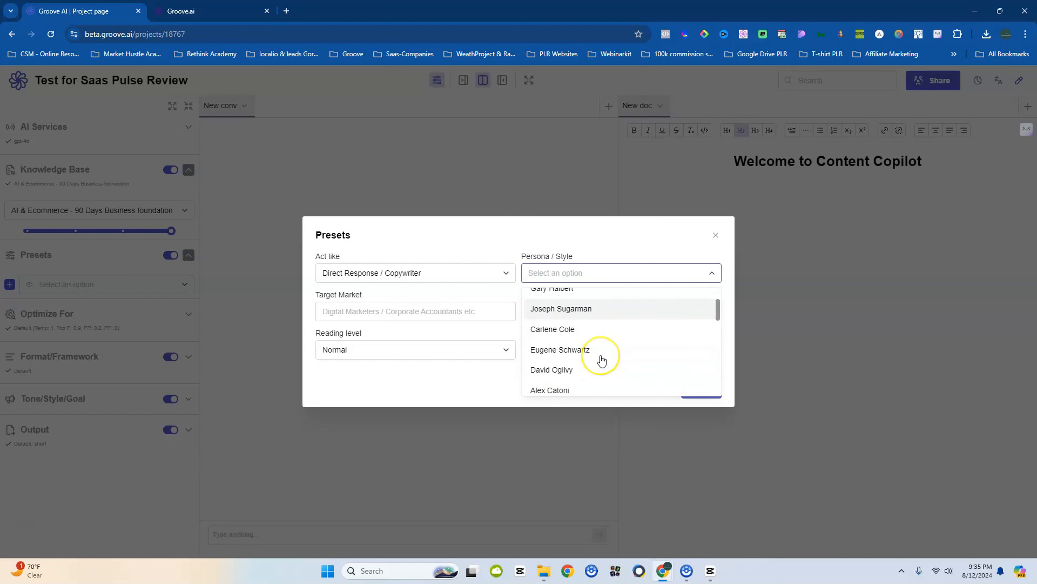
scroll(599, 359, "down", 2)
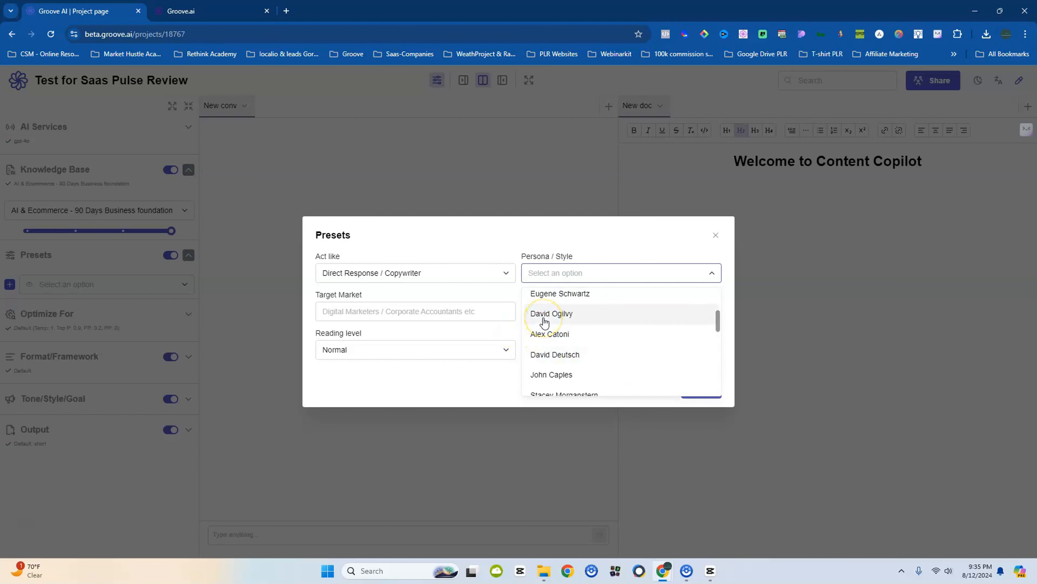
scroll(551, 334, "up", 3)
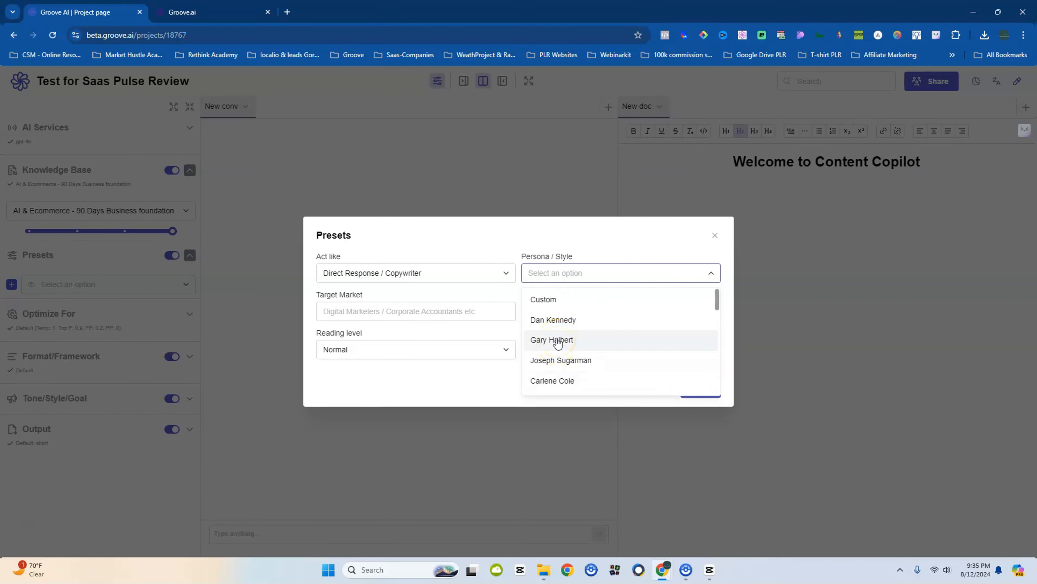
scroll(545, 329, "down", 3)
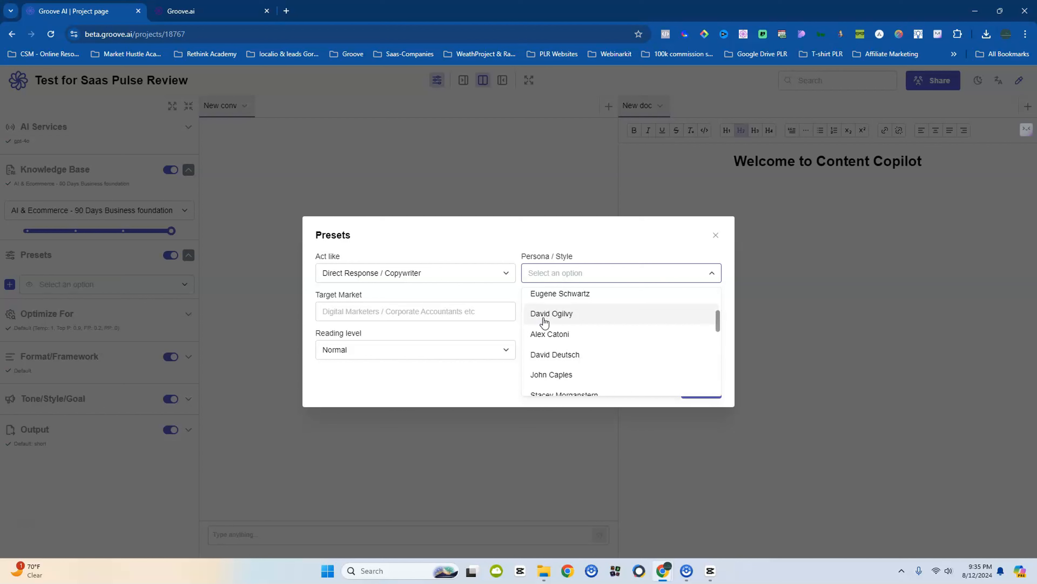
scroll(545, 322, "down", 2)
scroll(544, 322, "down", 2)
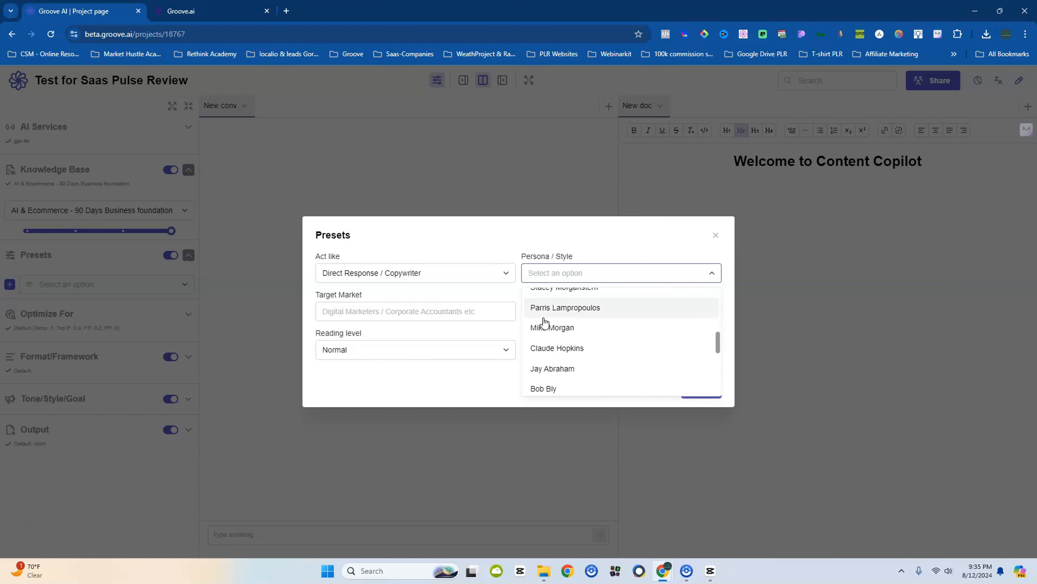
left_click(586, 360)
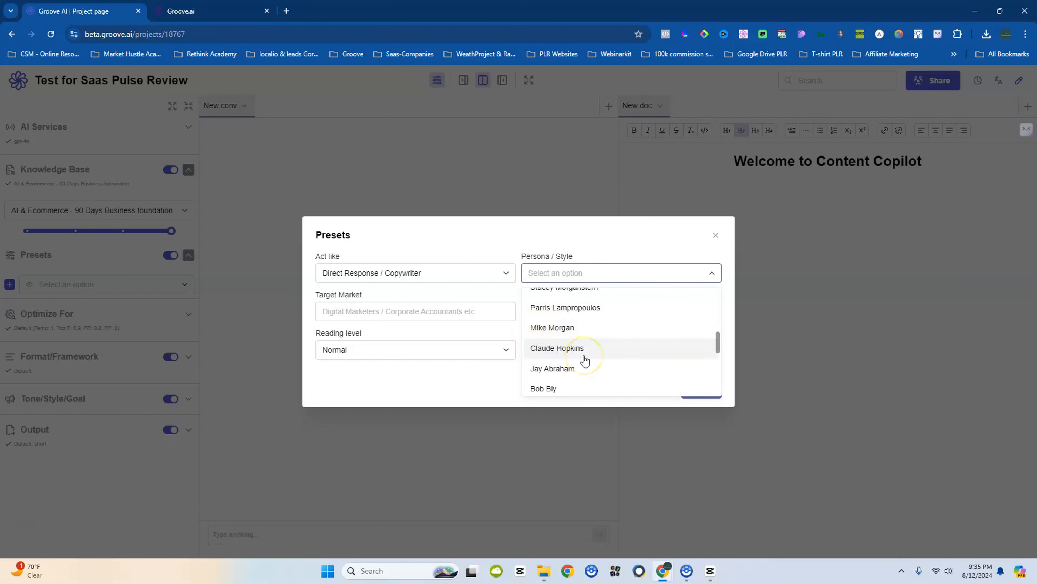
scroll(581, 375, "down", 1)
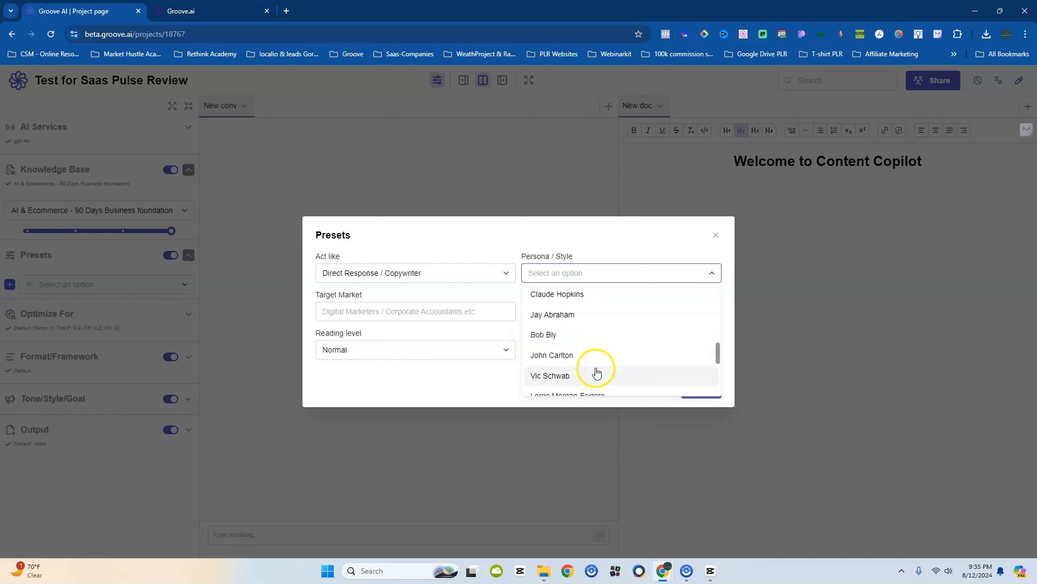
scroll(592, 363, "down", 2)
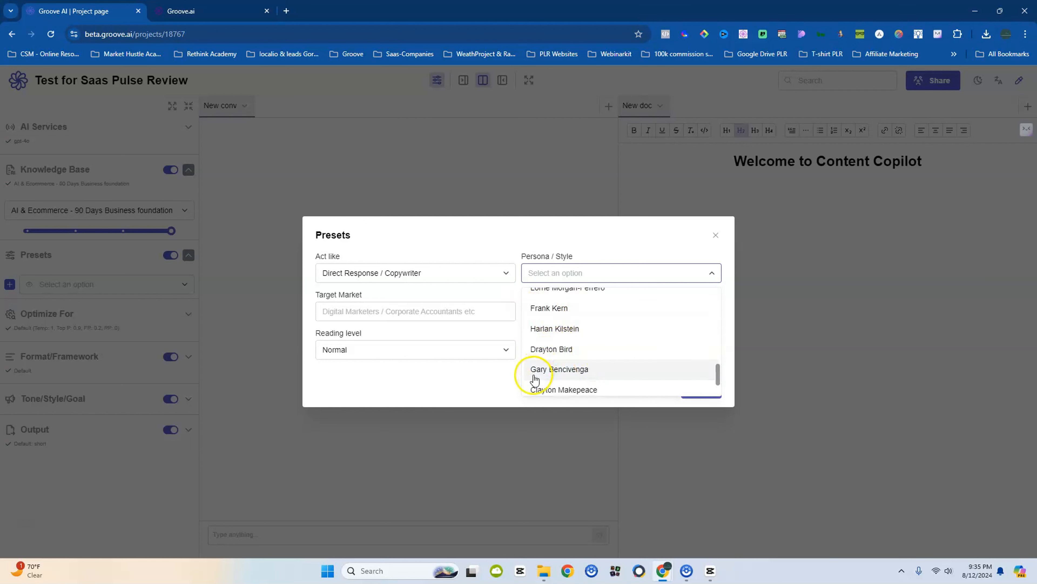
scroll(536, 378, "down", 1)
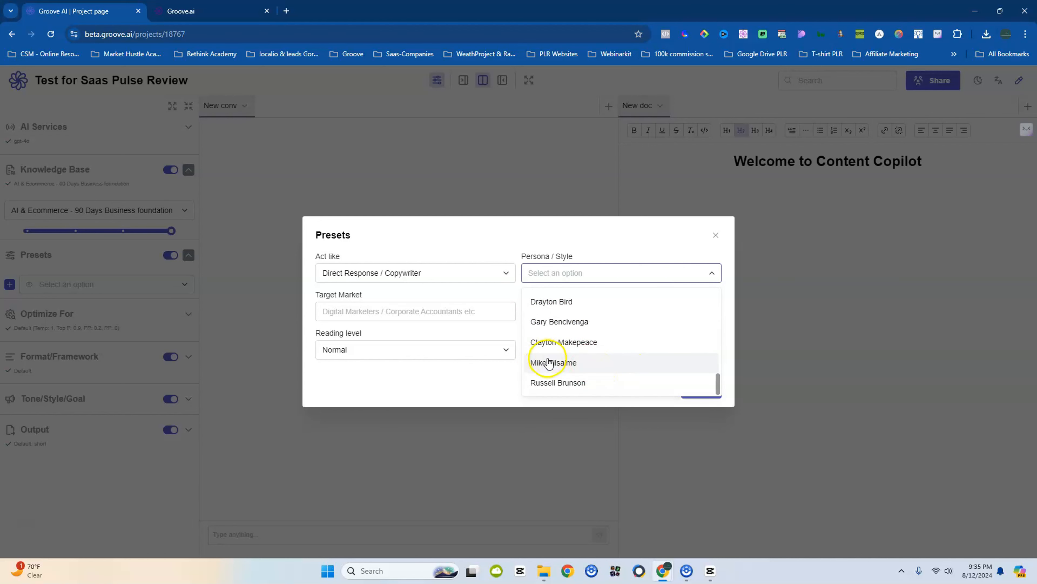
scroll(617, 389, "up", 2)
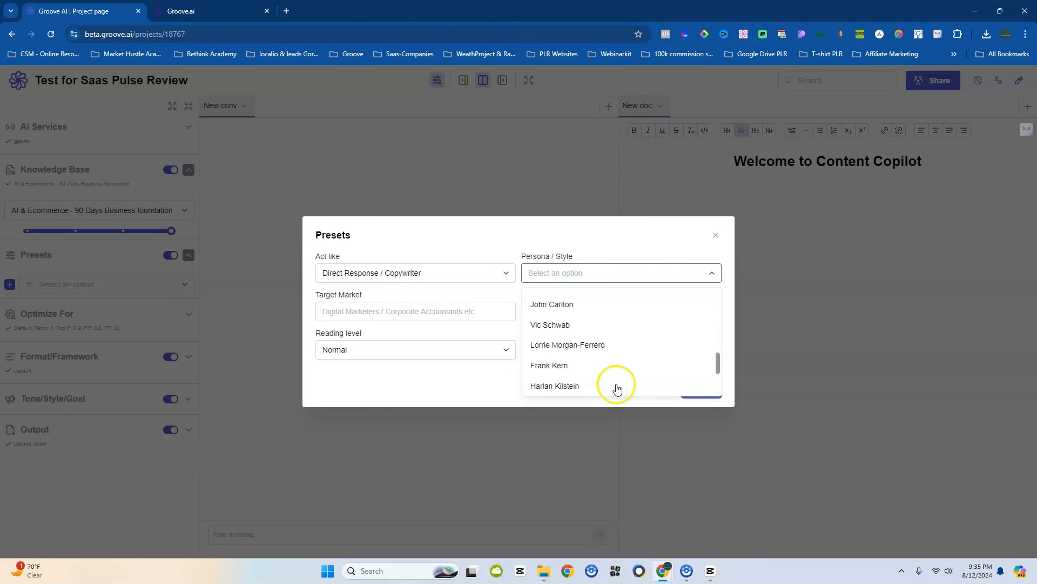
scroll(617, 388, "up", 5)
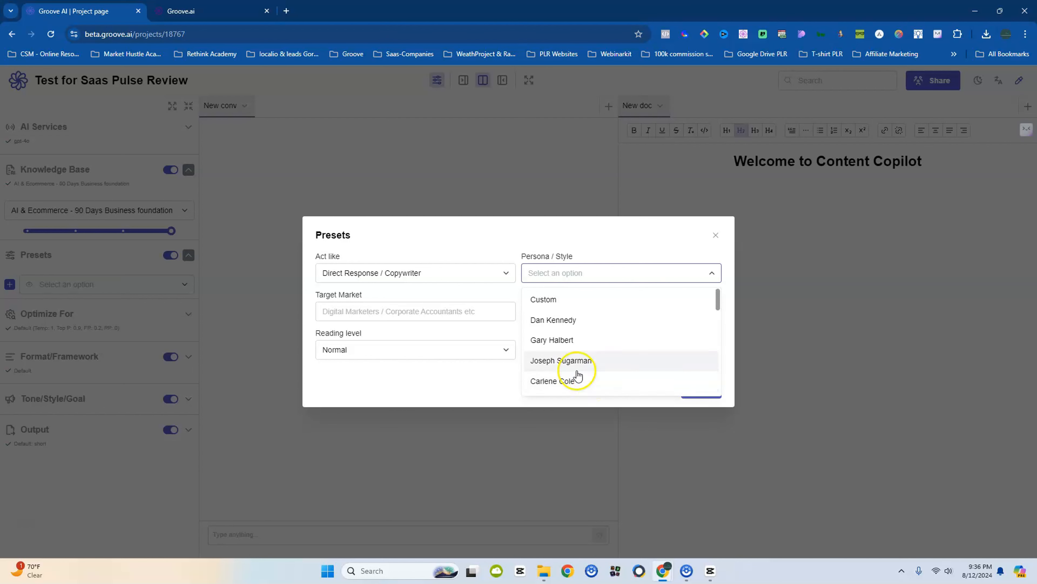
scroll(635, 320, "down", 3)
scroll(636, 324, "down", 3)
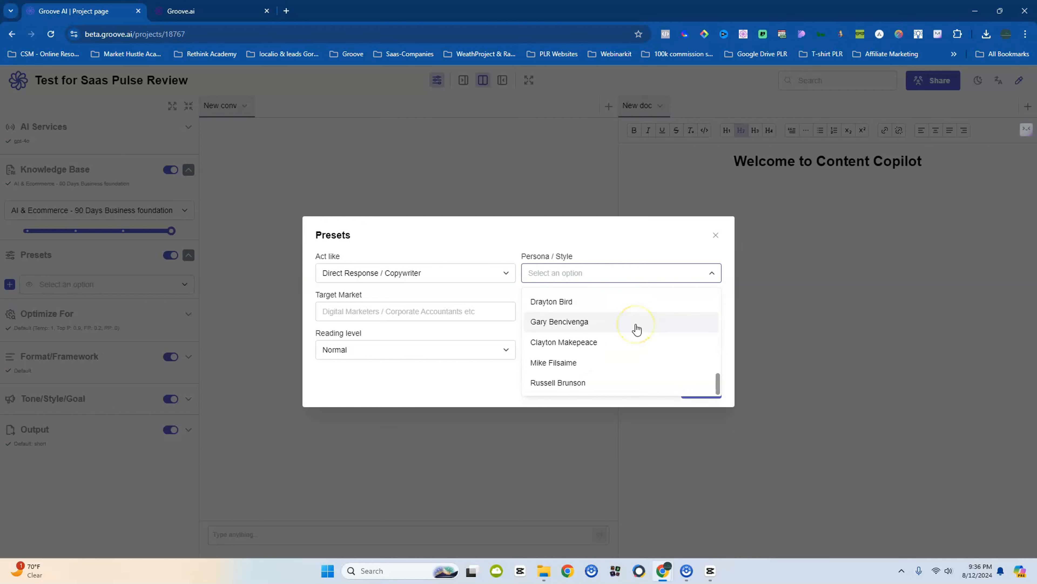
scroll(637, 330, "down", 2)
scroll(636, 329, "up", 8)
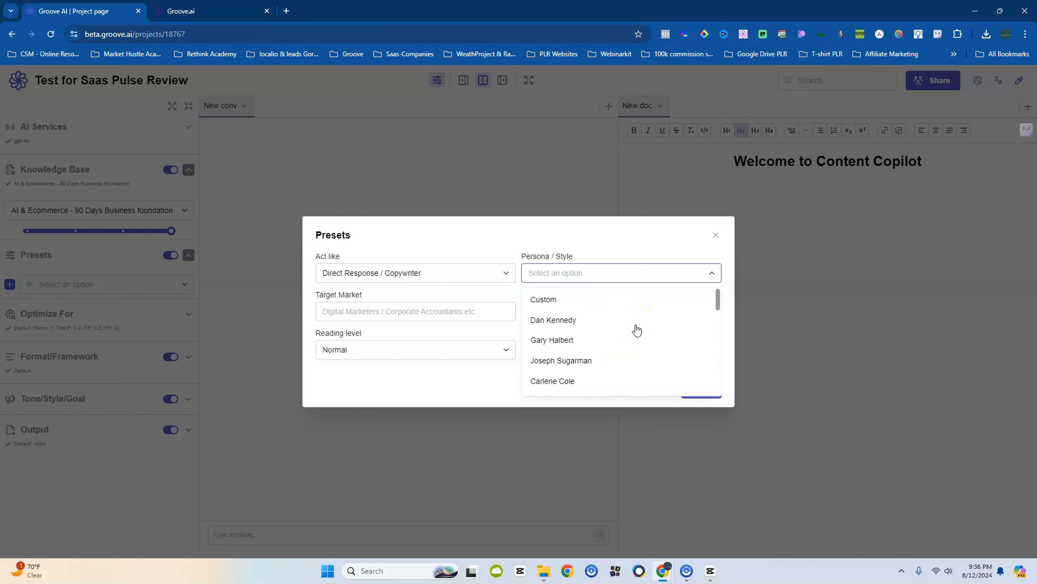
Set the preset's Persona / Style to David Ogilvy
scroll(636, 310, "down", 7)
left_click(637, 310)
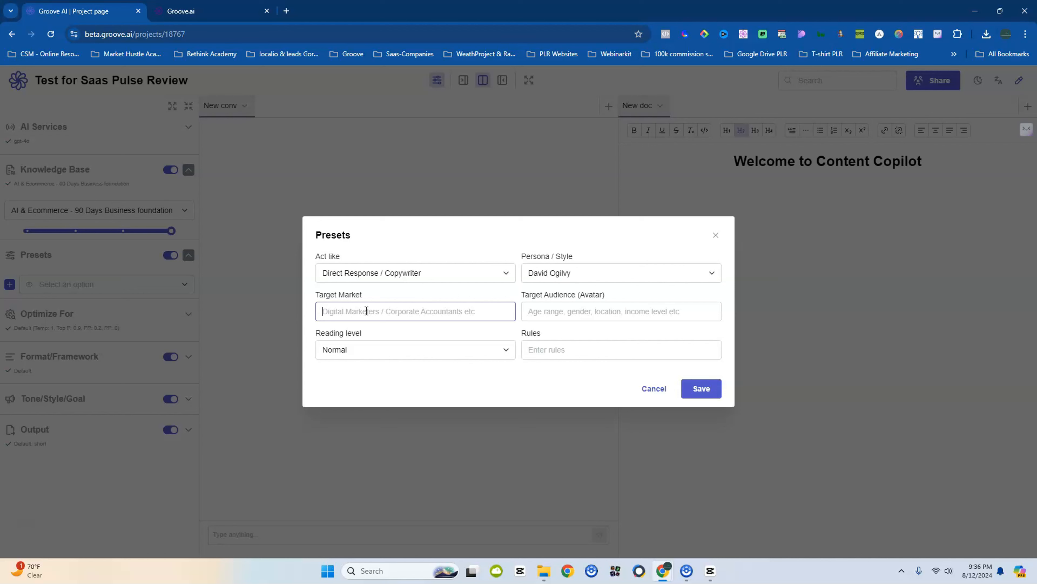
left_click(620, 273)
scroll(637, 311, "up", 2)
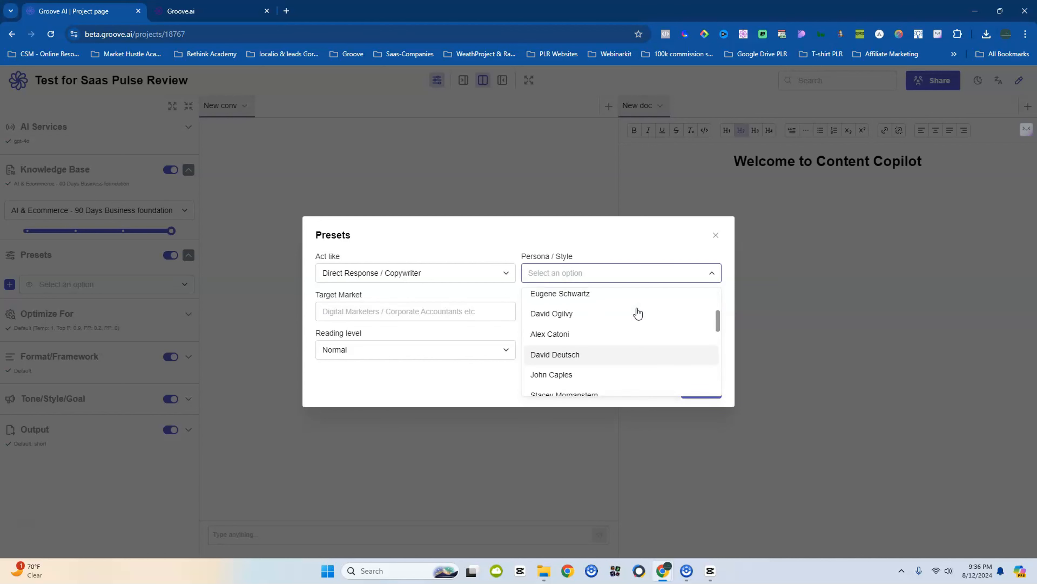
left_click(580, 324)
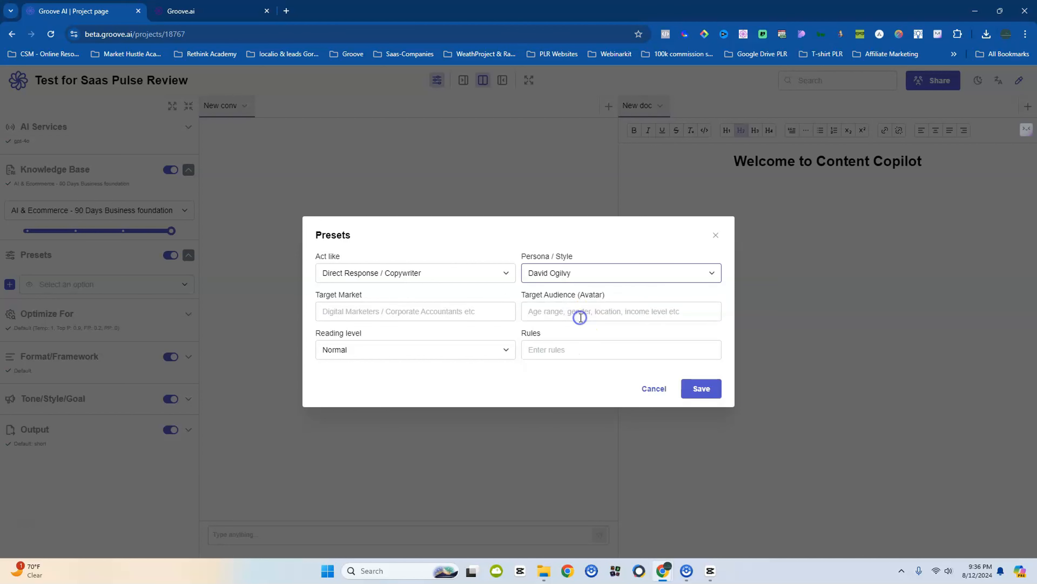
Enter "Entrepreneurs, marketers, business people" as the preset's target market and "35 to 55, men & women," as its target audience
left_click(365, 310)
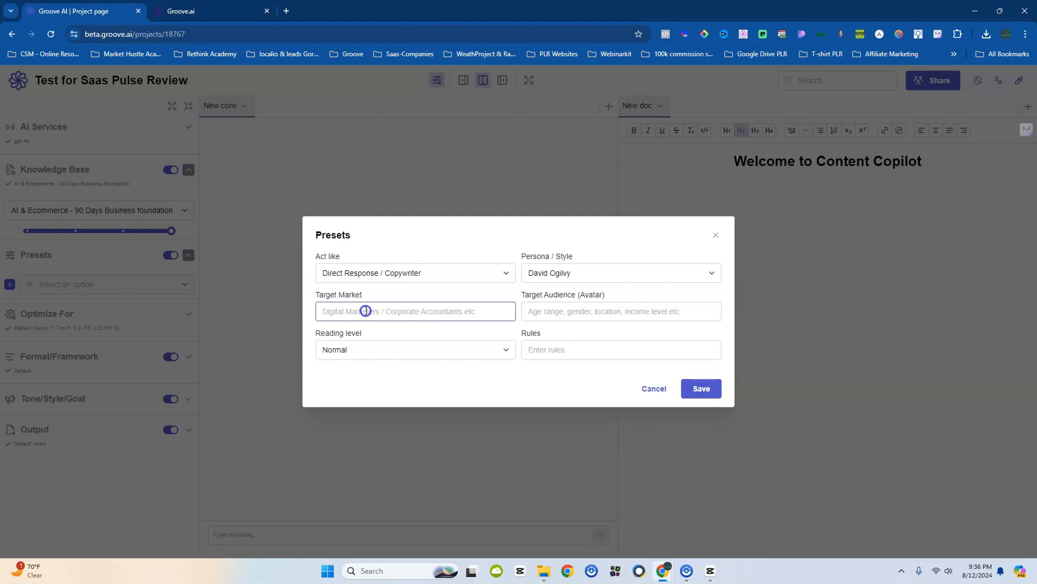
type("Entrepreneurs, marketers, business people")
left_click(593, 311)
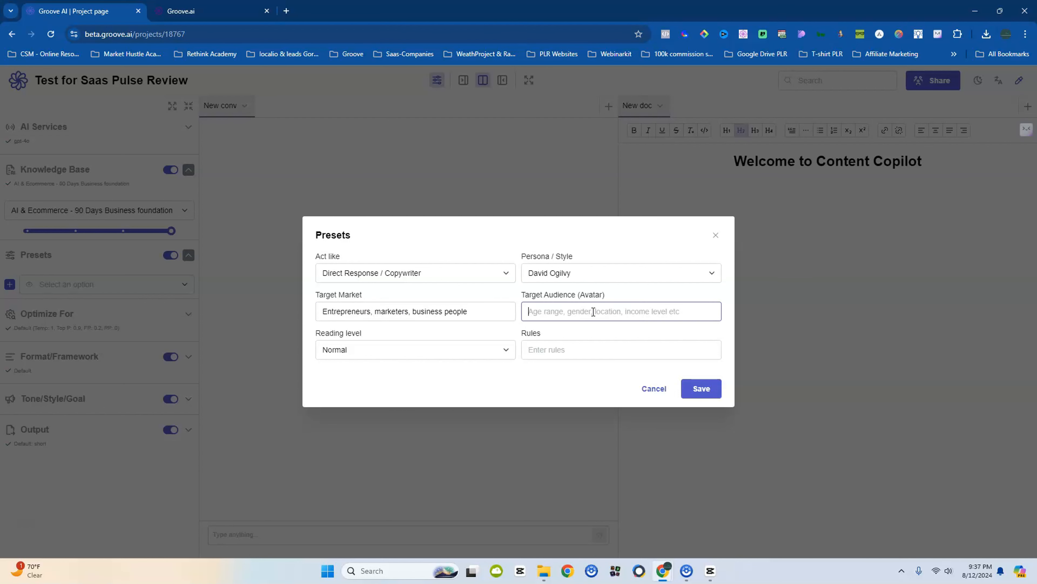
type("35-")
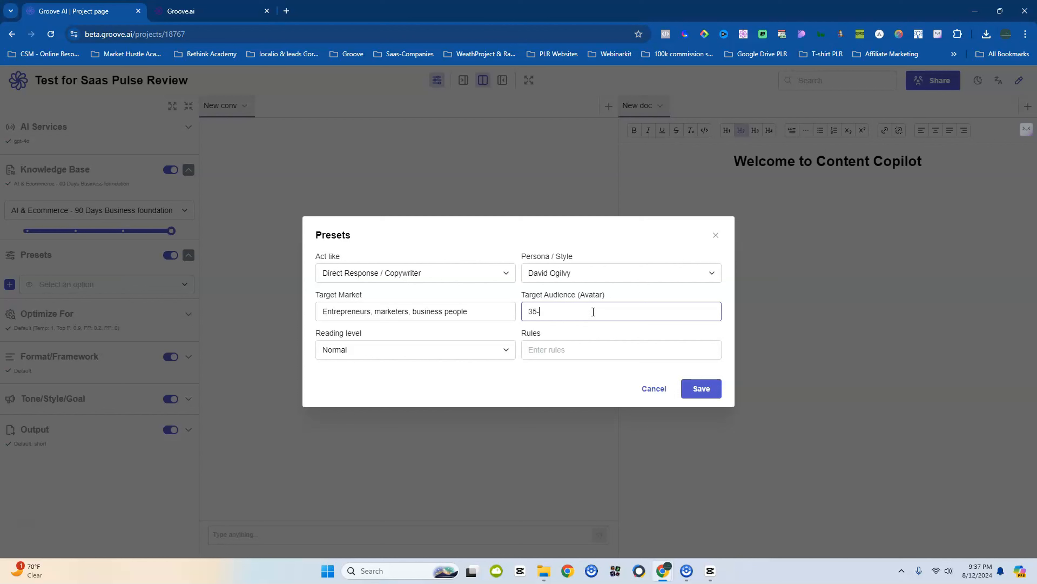
key("BackSpace")
type("to 55")
type(", men ")
type("w")
type("& w")
type("omen")
type(",")
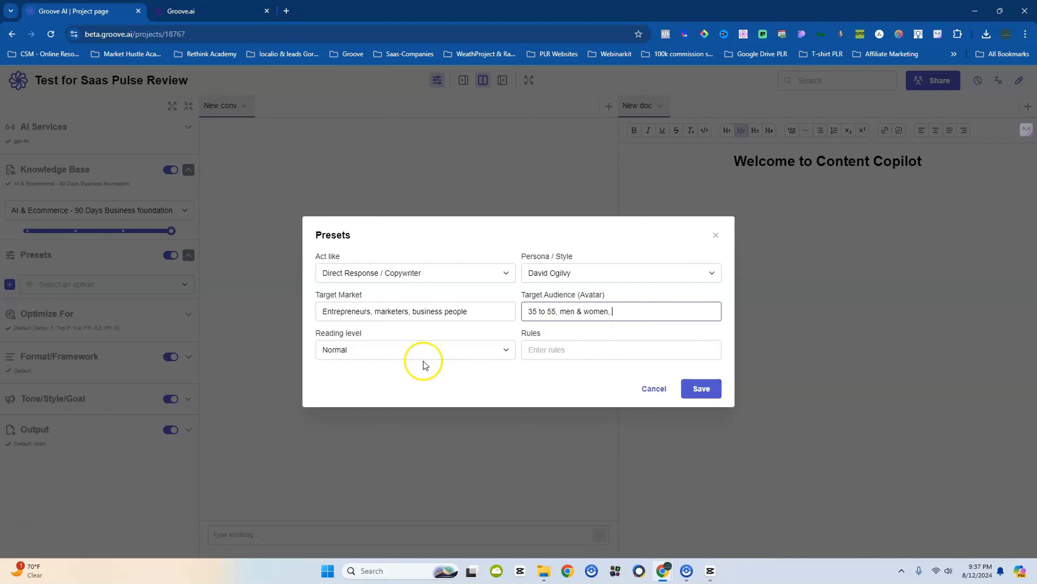
Set the preset's reading level to College Professional
left_click(504, 349)
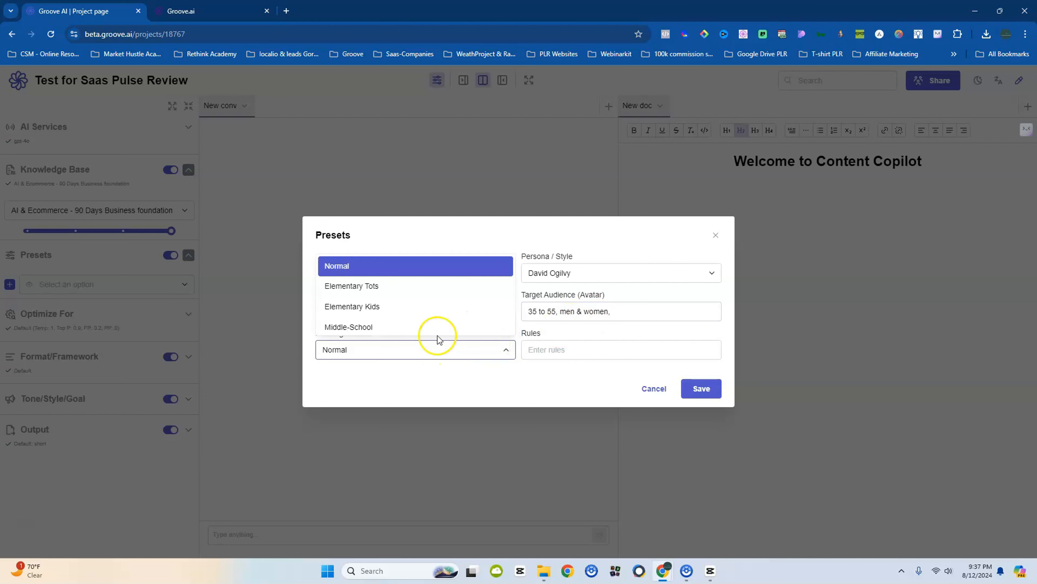
scroll(360, 304, "down", 3)
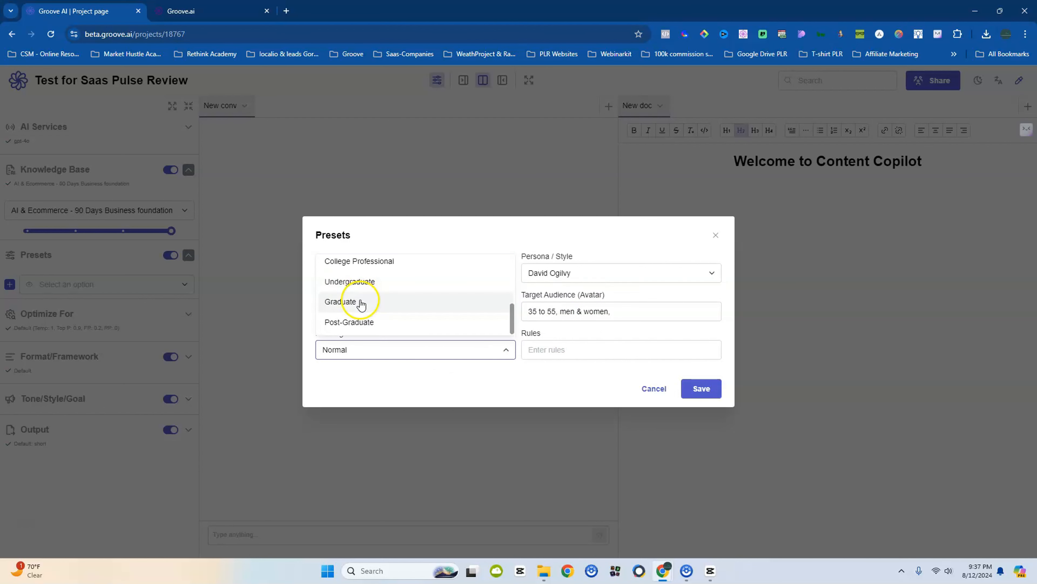
scroll(366, 327, "up", 5)
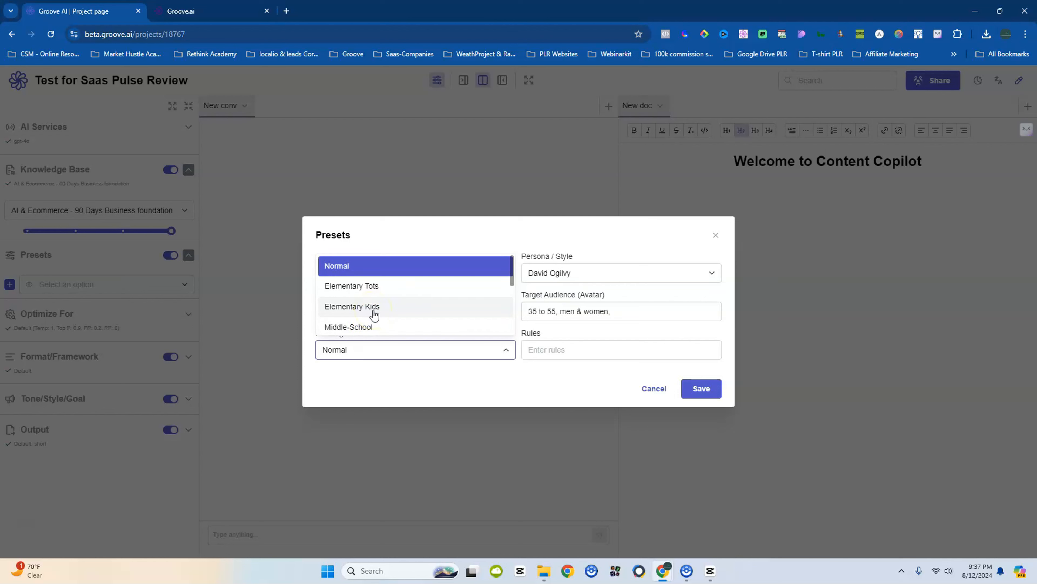
scroll(374, 315, "down", 2)
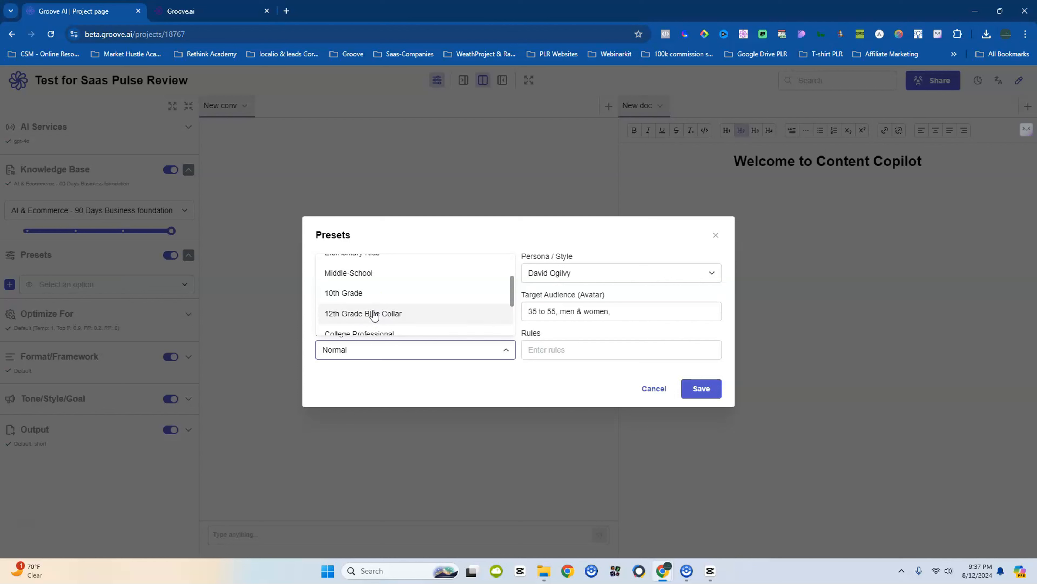
scroll(372, 306, "down", 2)
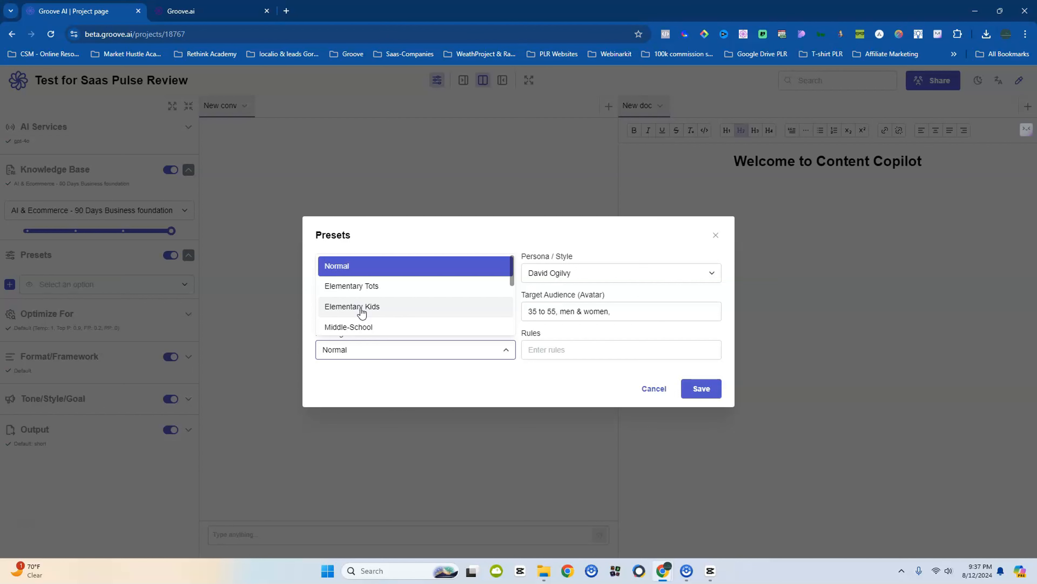
scroll(361, 313, "down", 3)
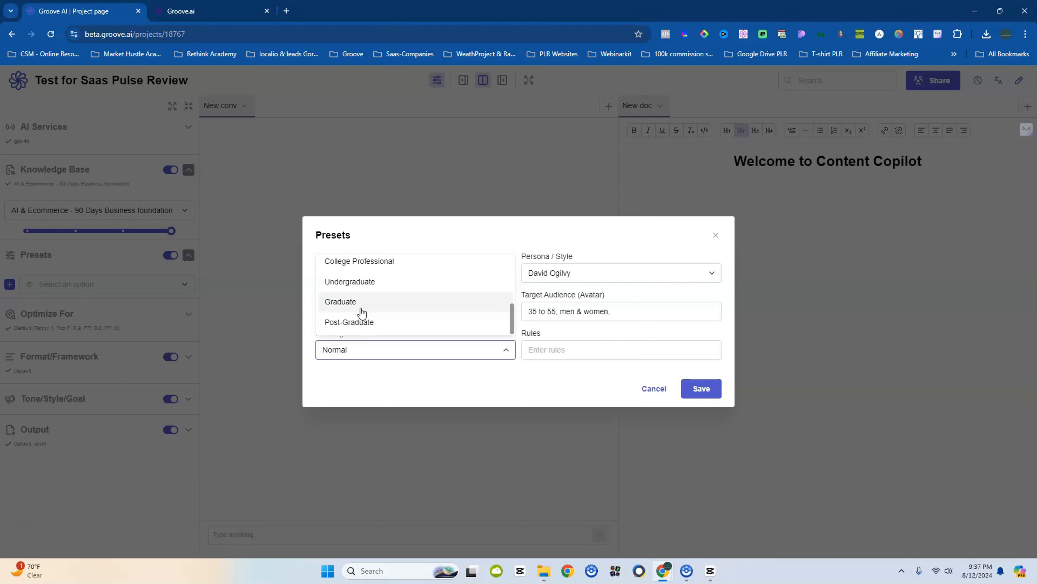
left_click(361, 326)
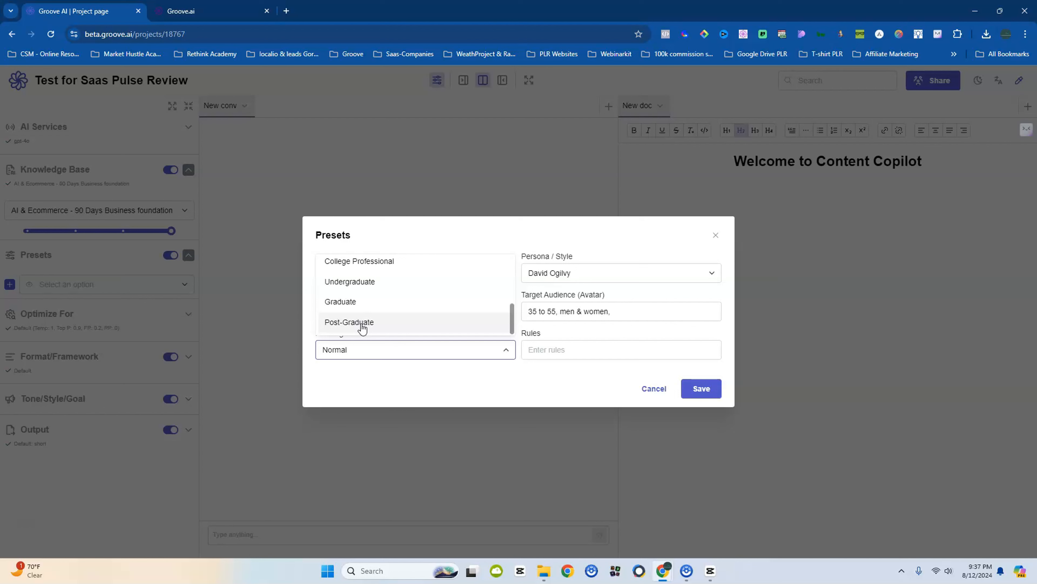
scroll(363, 328, "up", 2)
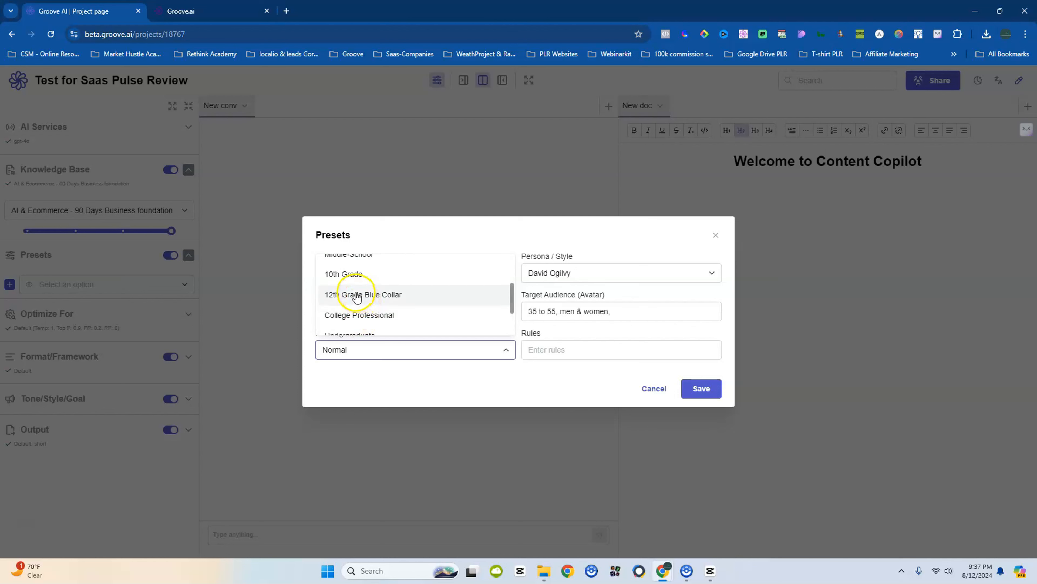
left_click(355, 314)
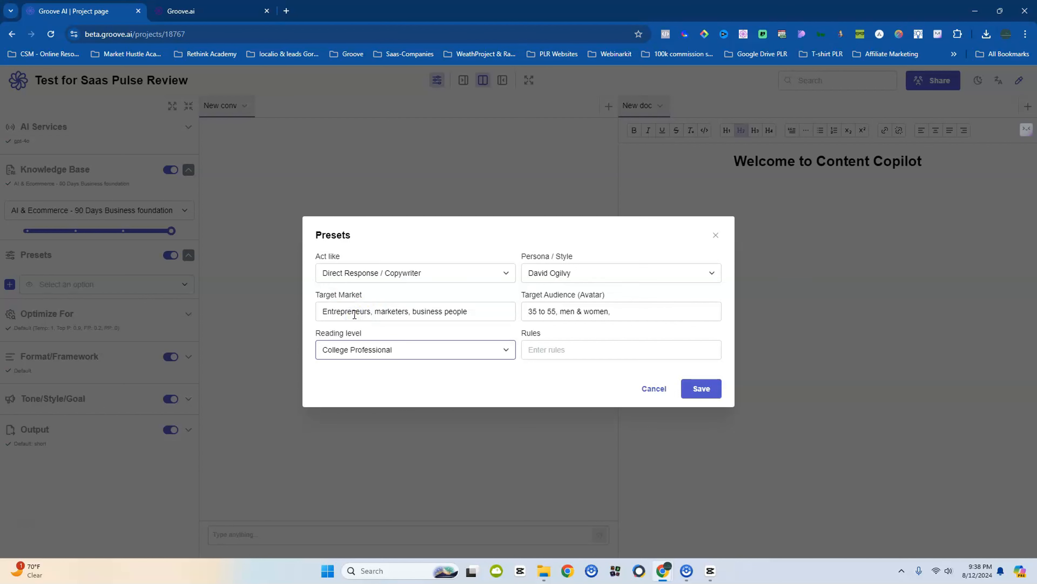
Leave the preset's rules empty and save the preset under the name "Test Saas Pulse"
left_click(609, 355)
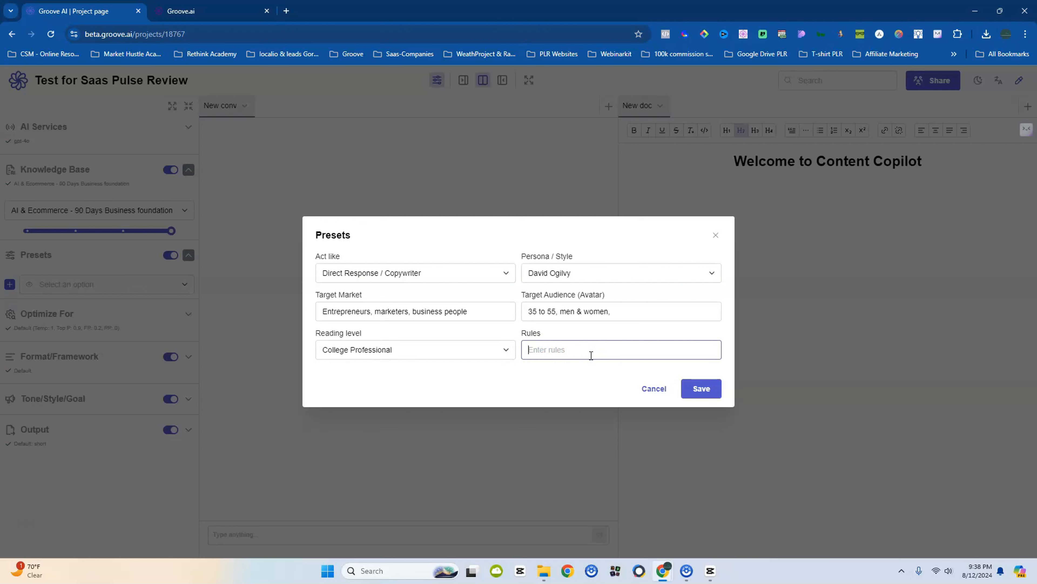
left_click(706, 387)
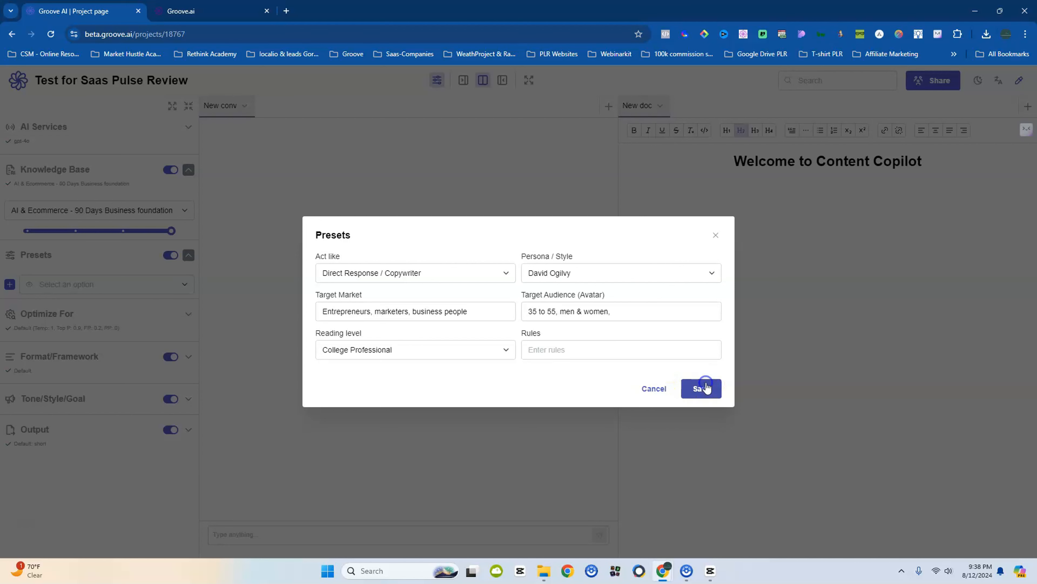
left_click(452, 322)
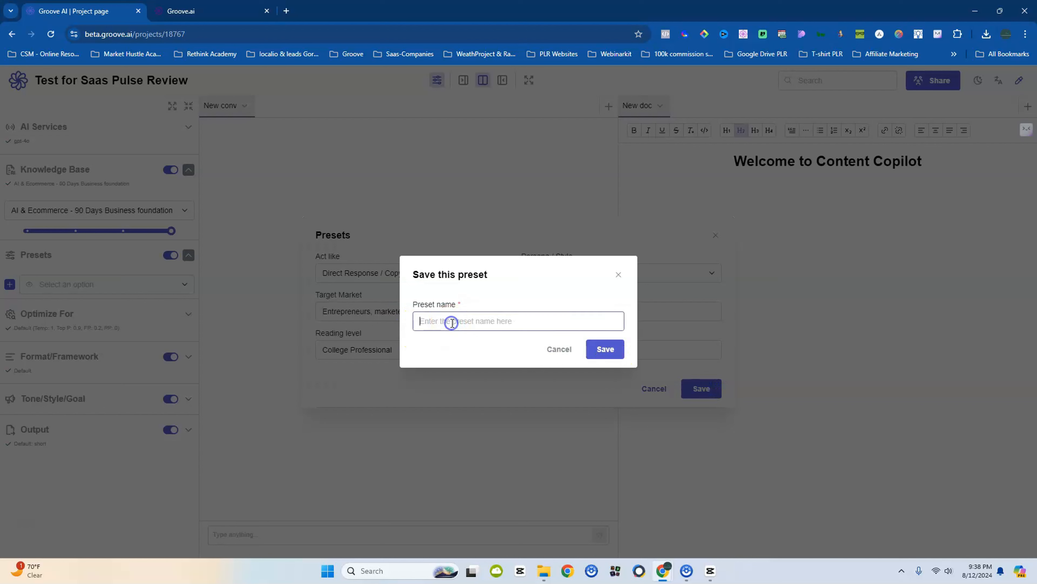
type("Test Saas")
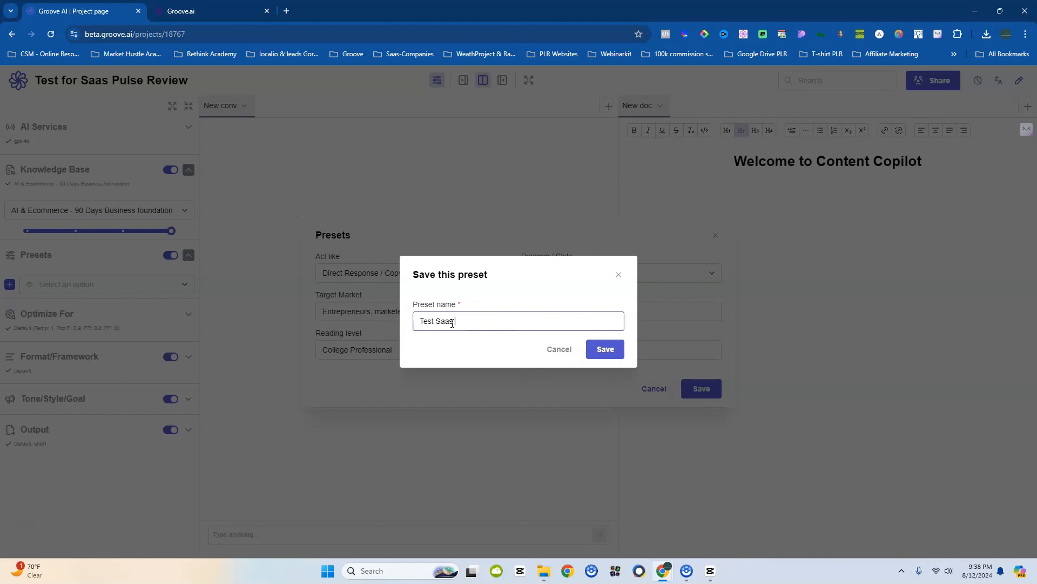
type(" Pulse")
left_click(574, 329)
left_click(604, 349)
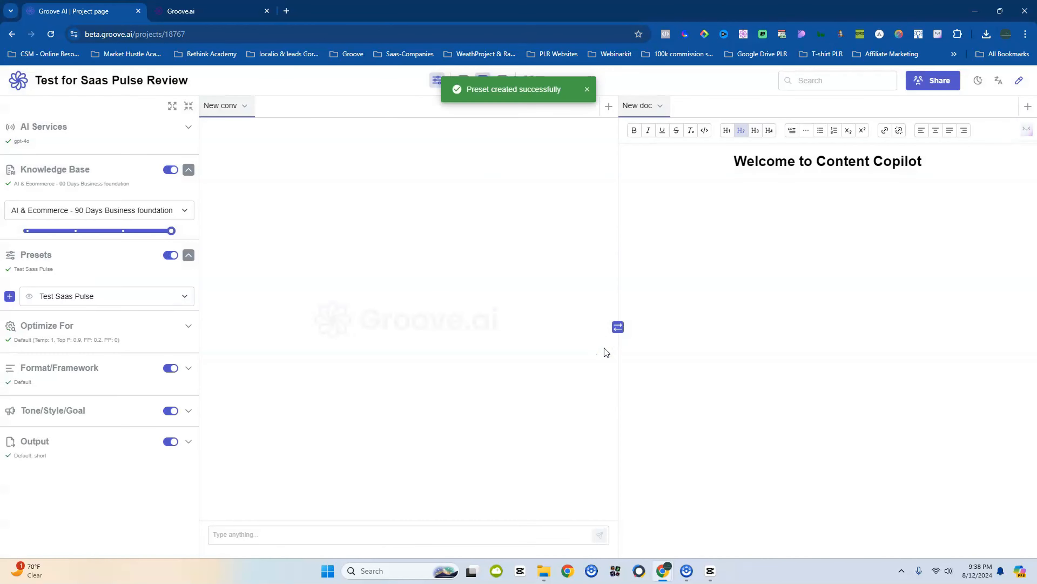
Preview the Creative and Custom optimization modes with their parameters, and restore the Default mode
left_click(184, 325)
scroll(117, 334, "down", 3)
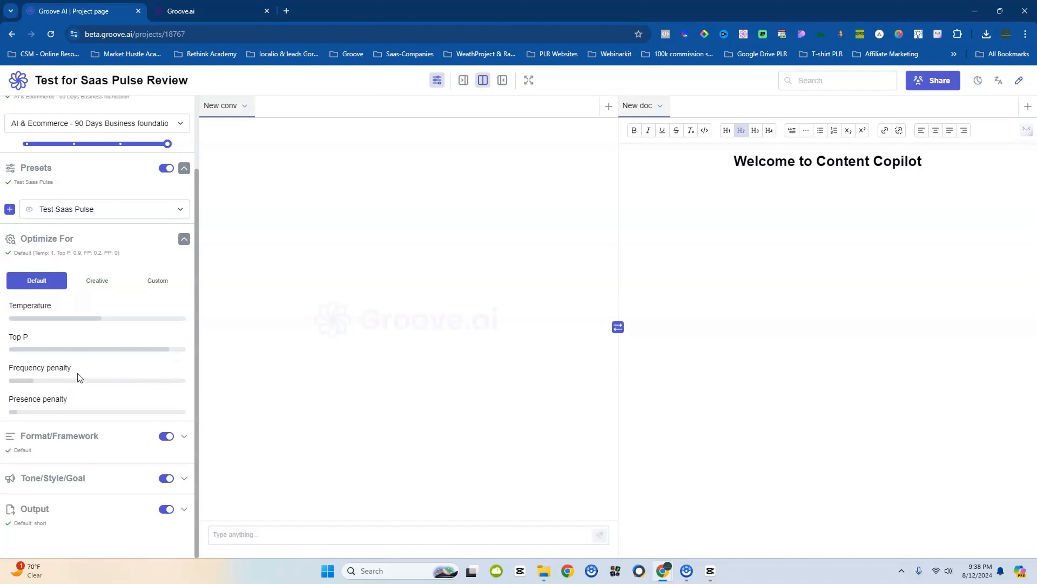
left_click(94, 286)
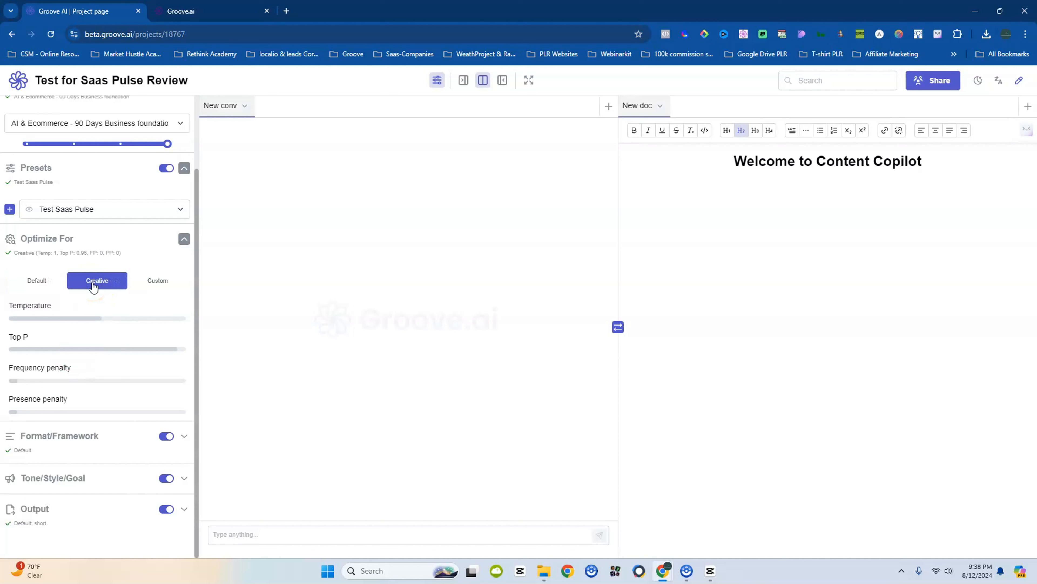
left_click(147, 281)
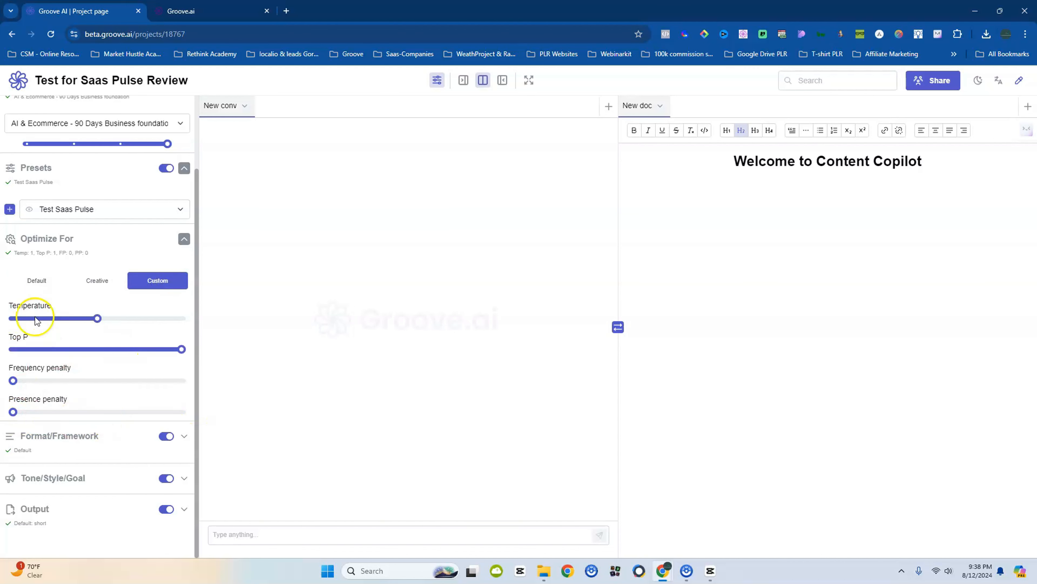
left_click(91, 280)
left_click(50, 282)
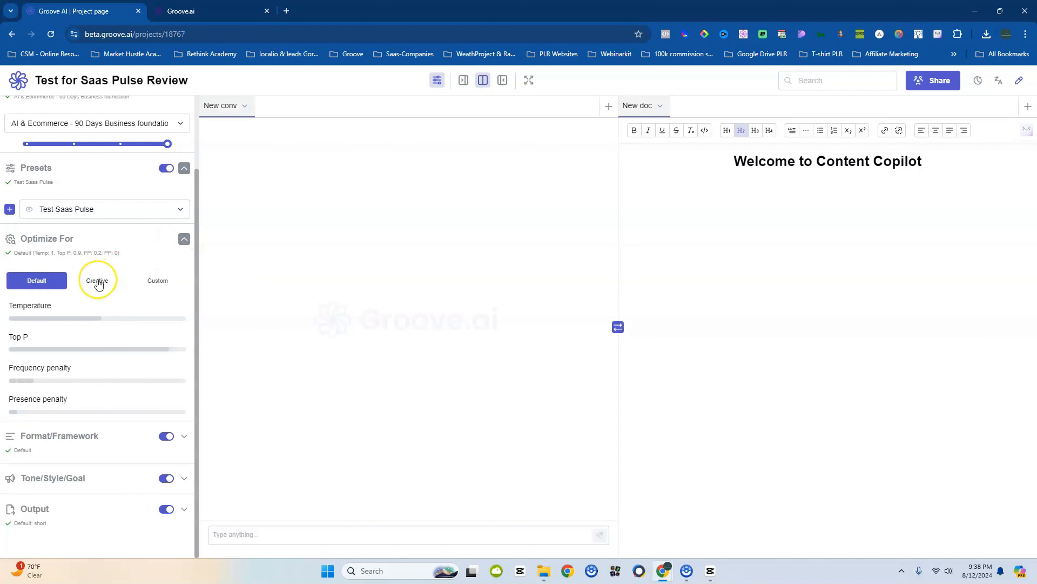
left_click(179, 241)
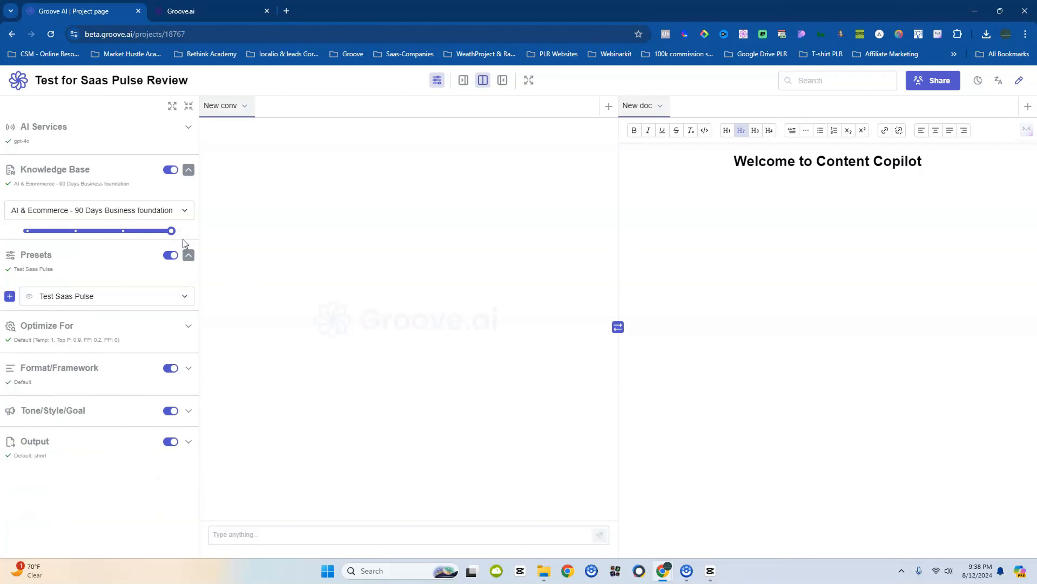
Display all available content formats under Format/Framework and set the format to Blog post
left_click(190, 371)
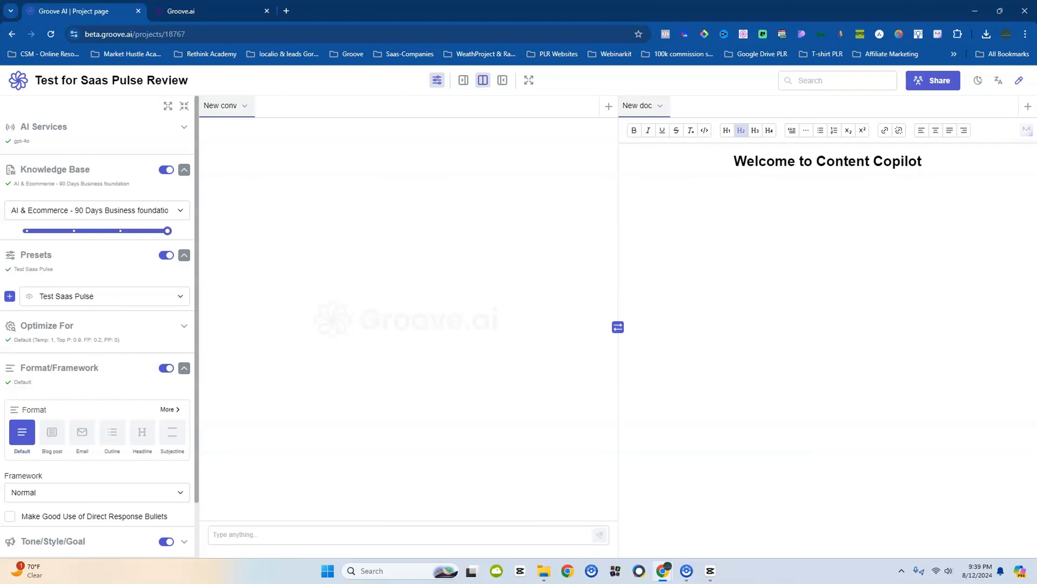
scroll(35, 386, "down", 2)
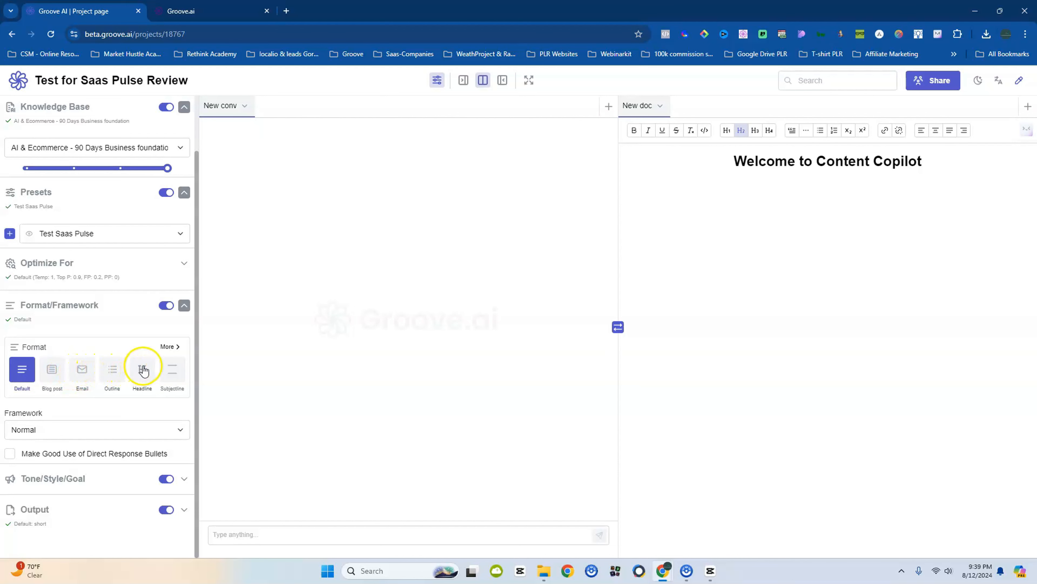
left_click(169, 348)
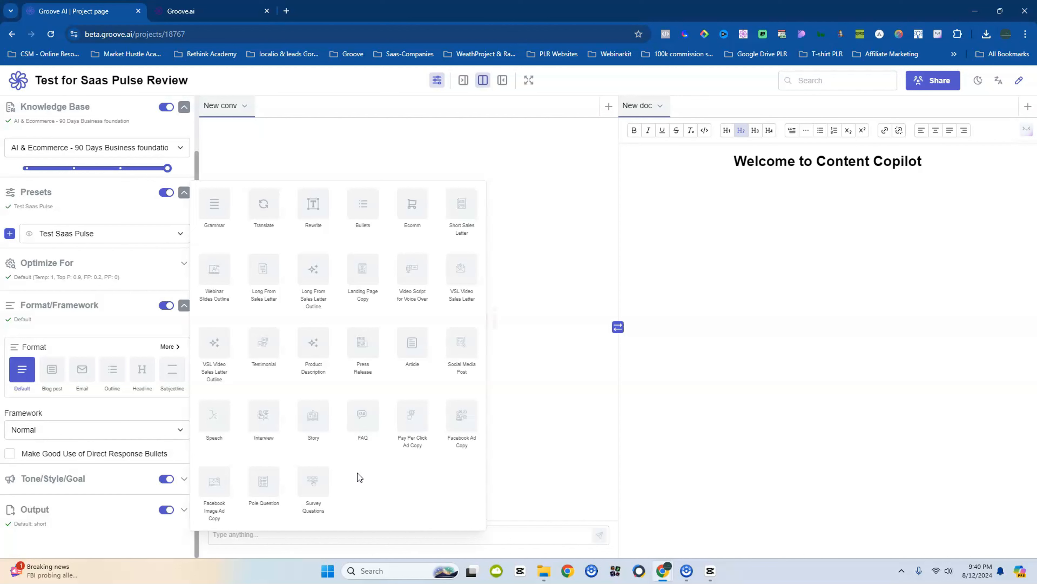
left_click(53, 373)
scroll(54, 375, "down", 1)
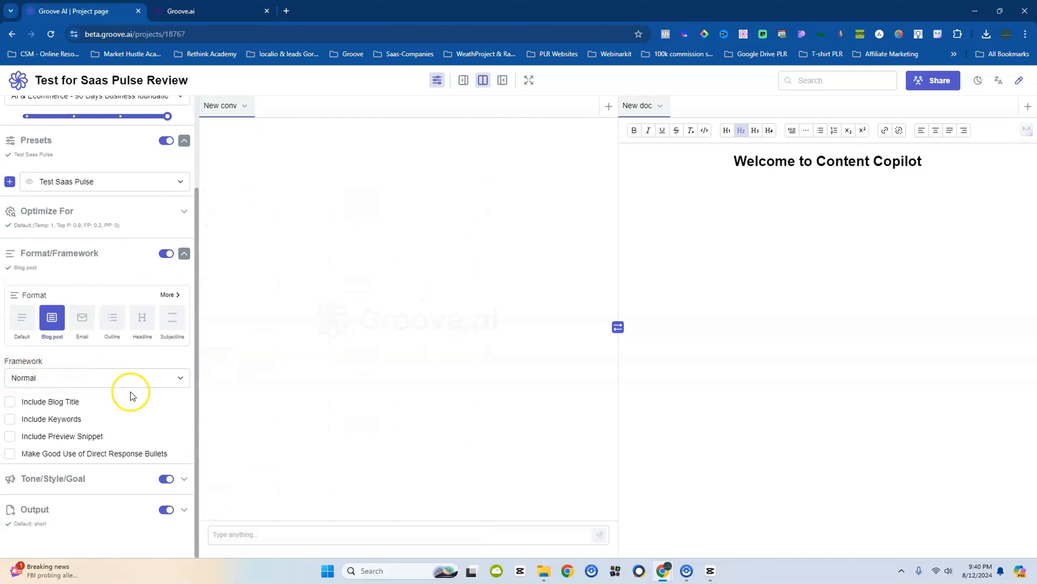
Examine the full list of frameworks available for the Blog post format
left_click(177, 386)
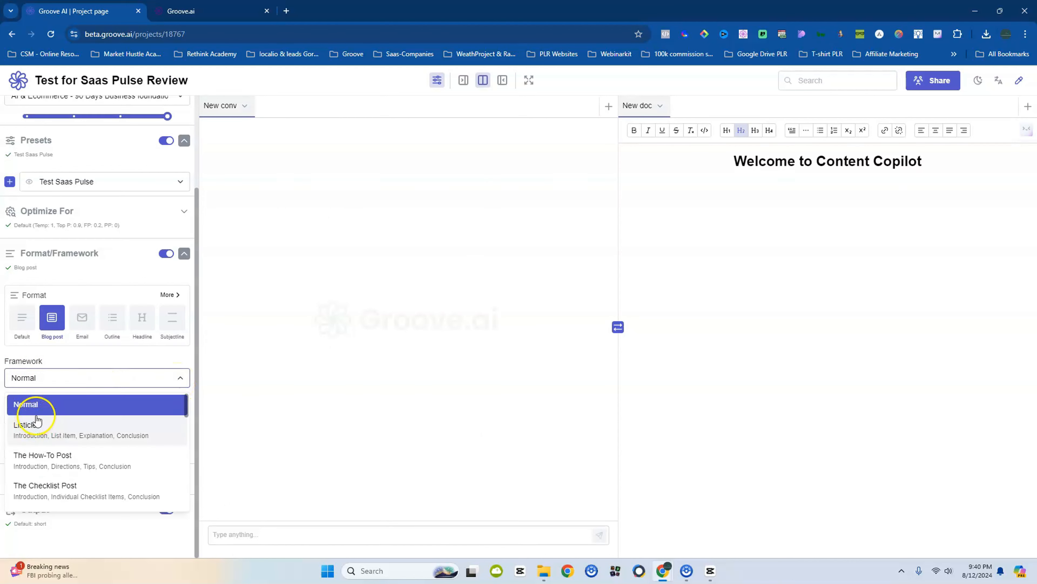
scroll(106, 460, "down", 3)
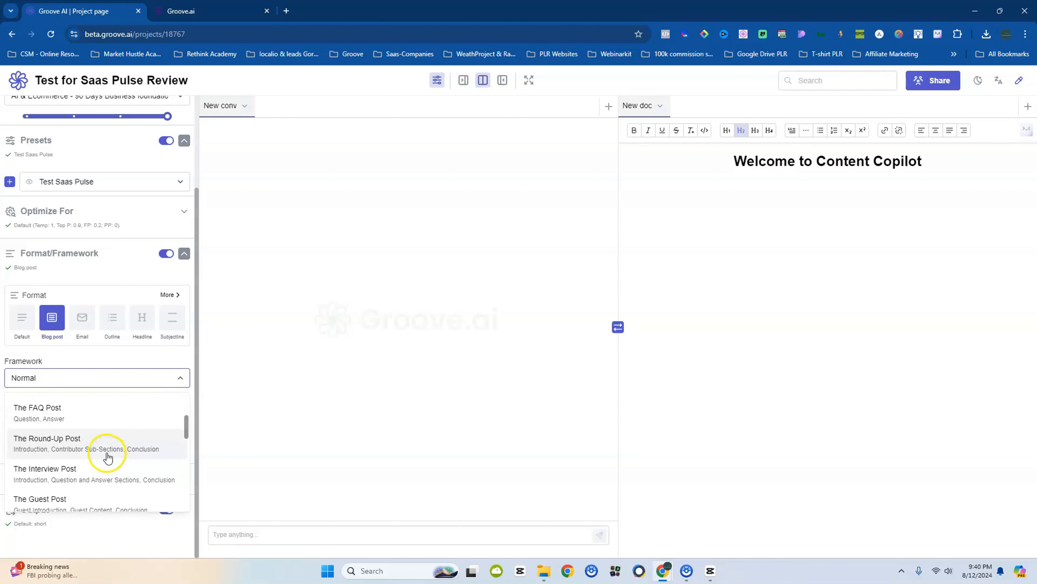
scroll(104, 457, "up", 2)
scroll(61, 445, "down", 2)
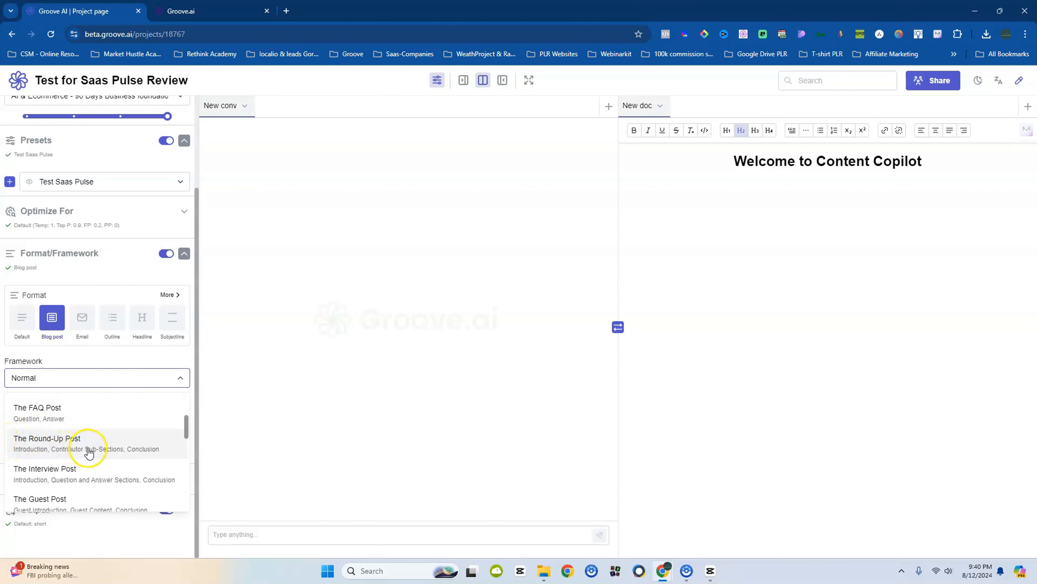
scroll(94, 454, "down", 2)
scroll(69, 460, "down", 2)
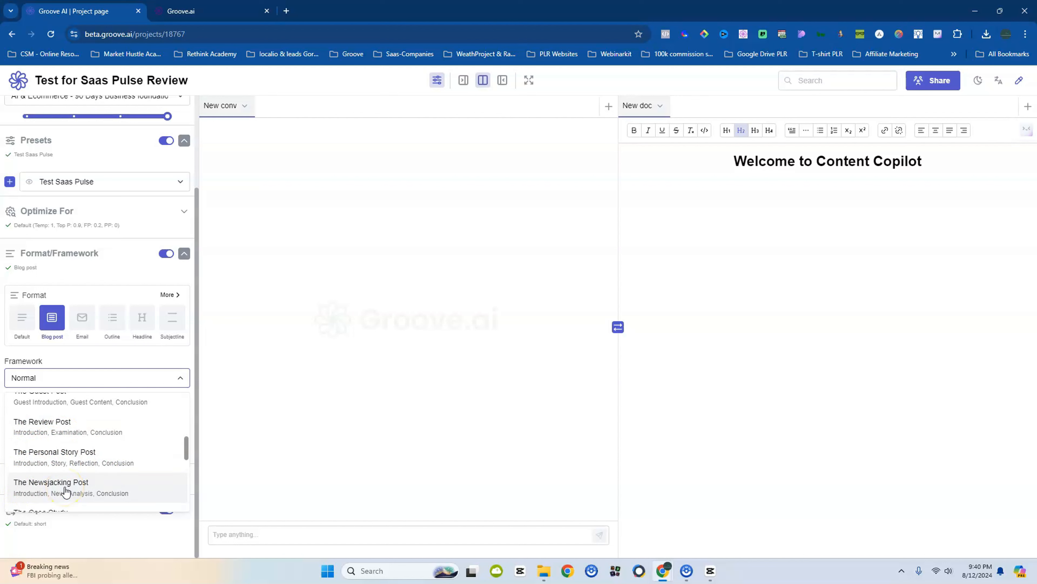
scroll(65, 490, "down", 8)
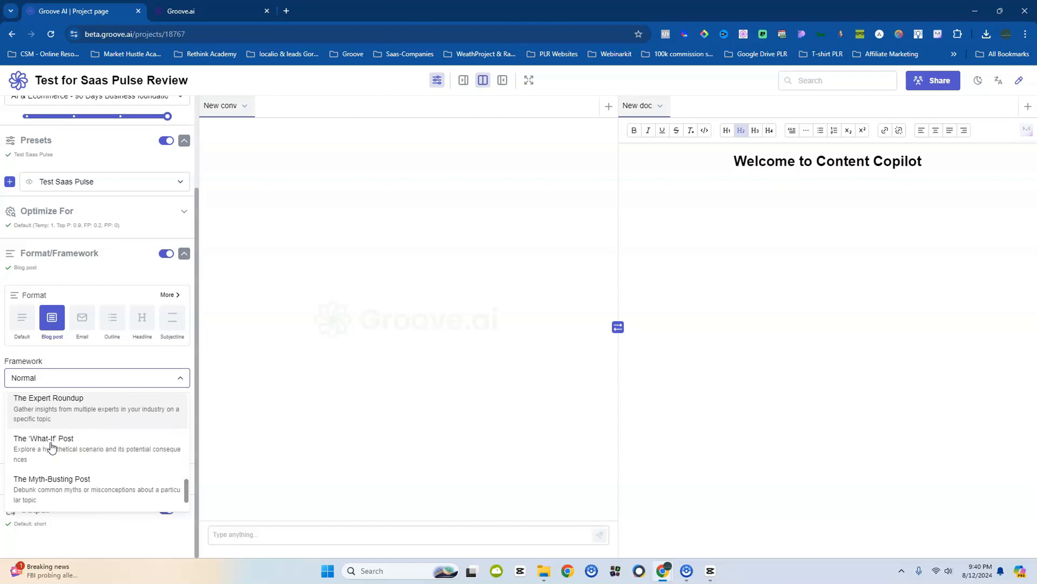
scroll(52, 450, "down", 1)
left_click(55, 468)
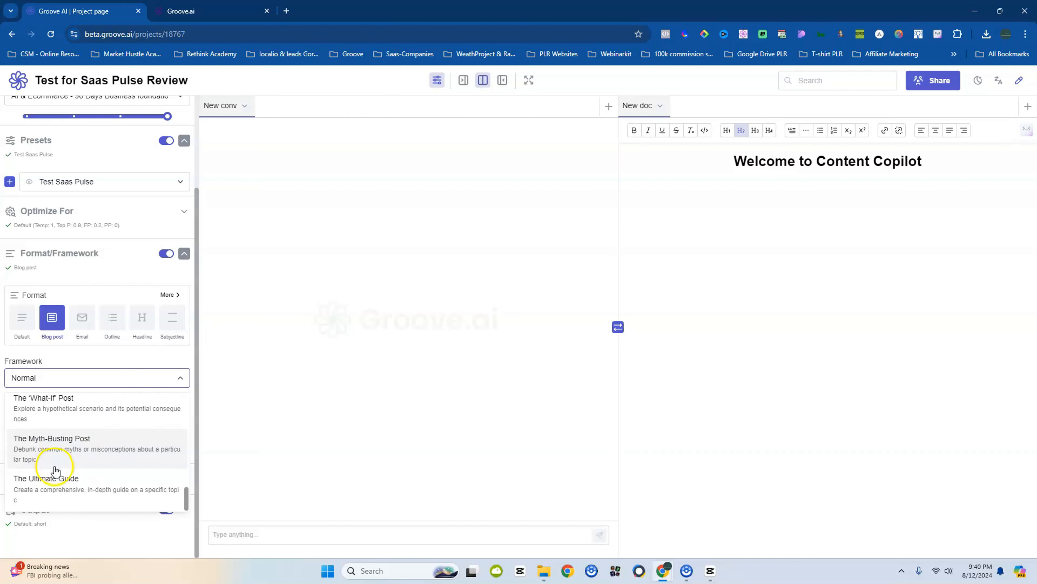
scroll(55, 469, "up", 5)
scroll(56, 474, "up", 6)
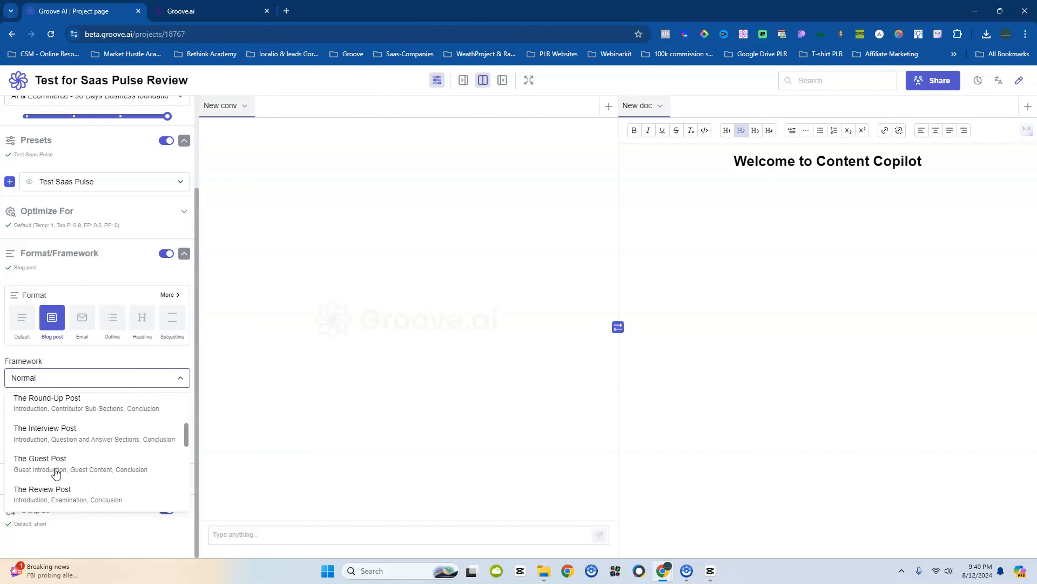
Set the framework to The Review Post and enable the blog title, keywords, preview snippet and direct response bullets options
scroll(59, 458, "down", 5)
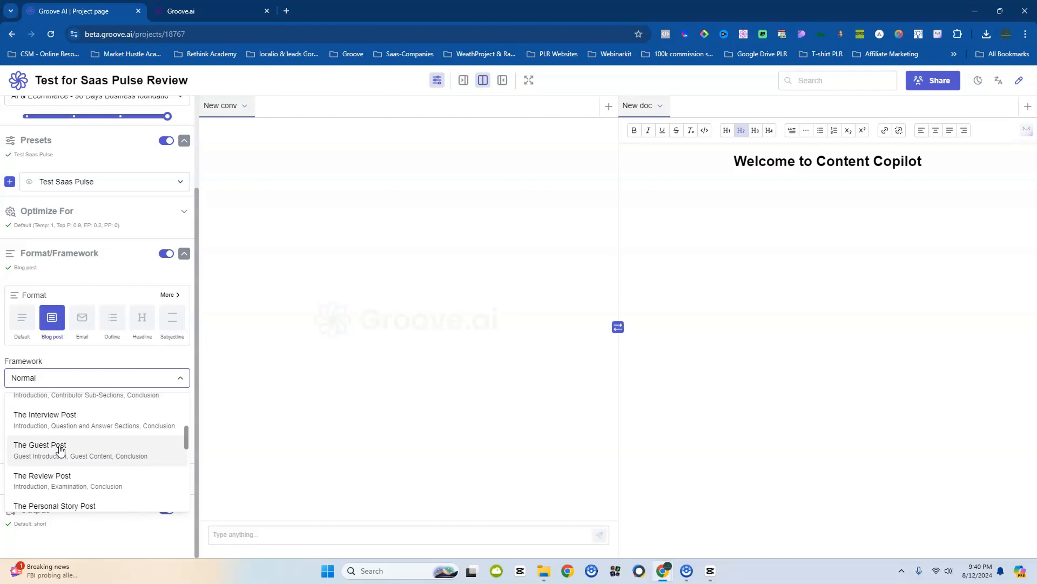
scroll(60, 449, "down", 2)
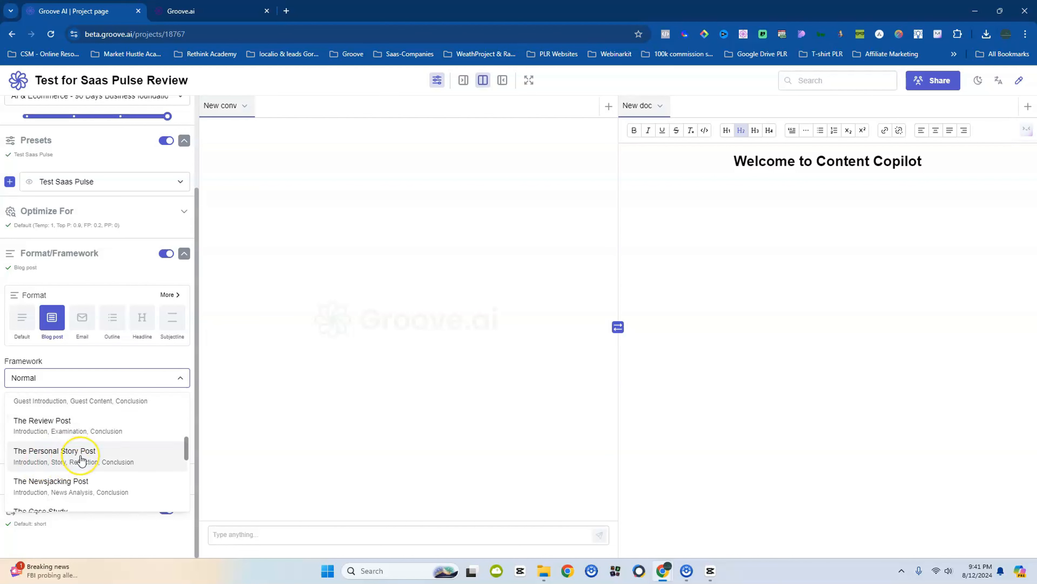
scroll(81, 460, "down", 1)
scroll(81, 460, "up", 3)
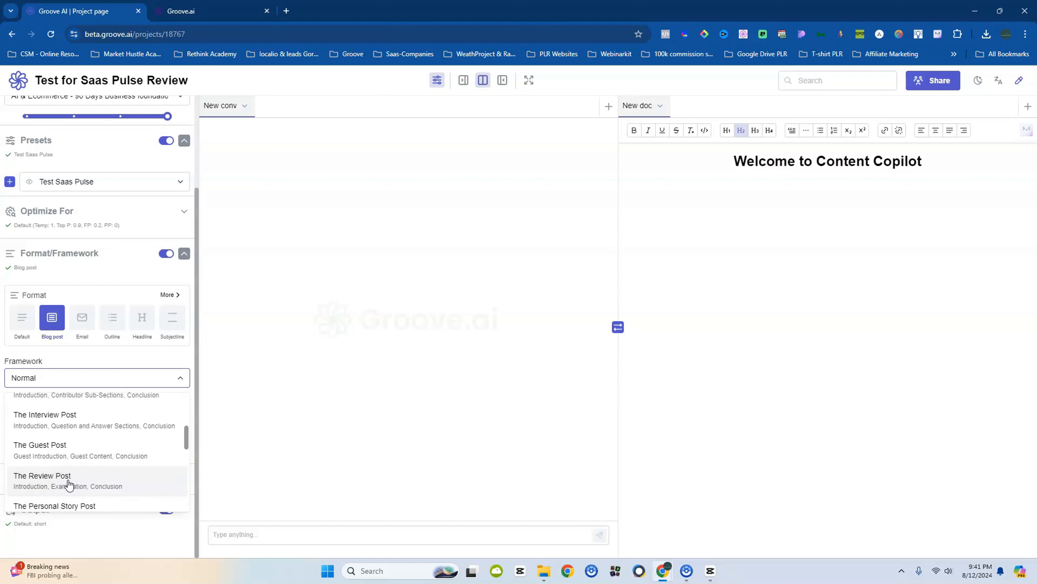
left_click(69, 484)
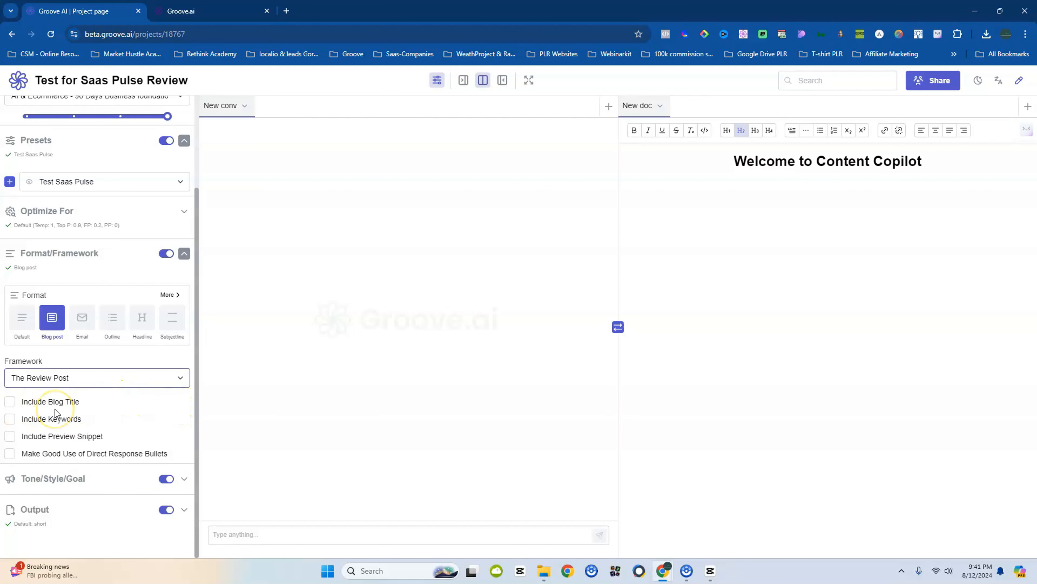
left_click(12, 402)
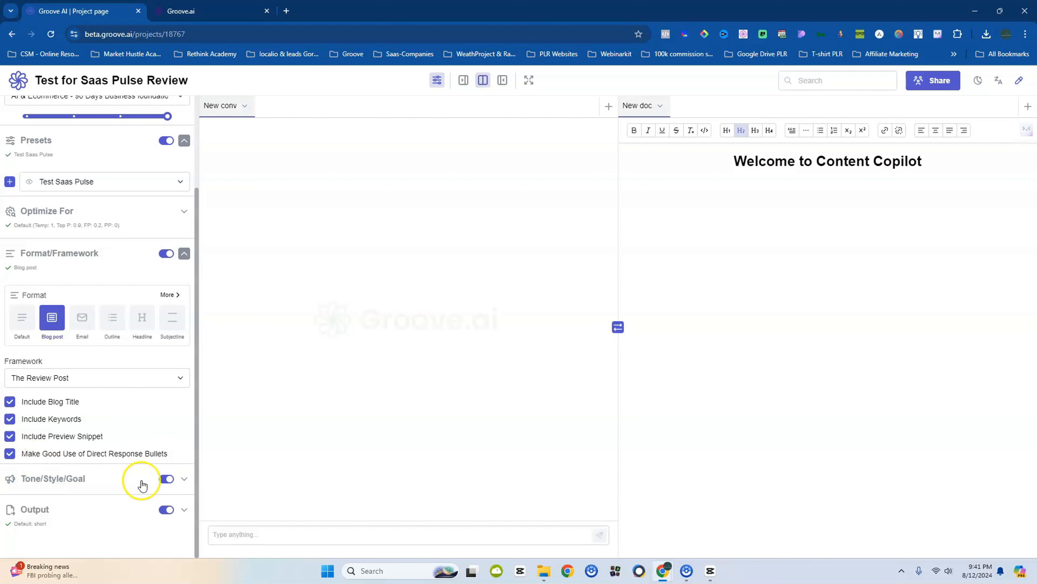
Expand the Tone/Style/Goal settings and select the Engaging and Concise tones
left_click(183, 479)
scroll(86, 464, "down", 5)
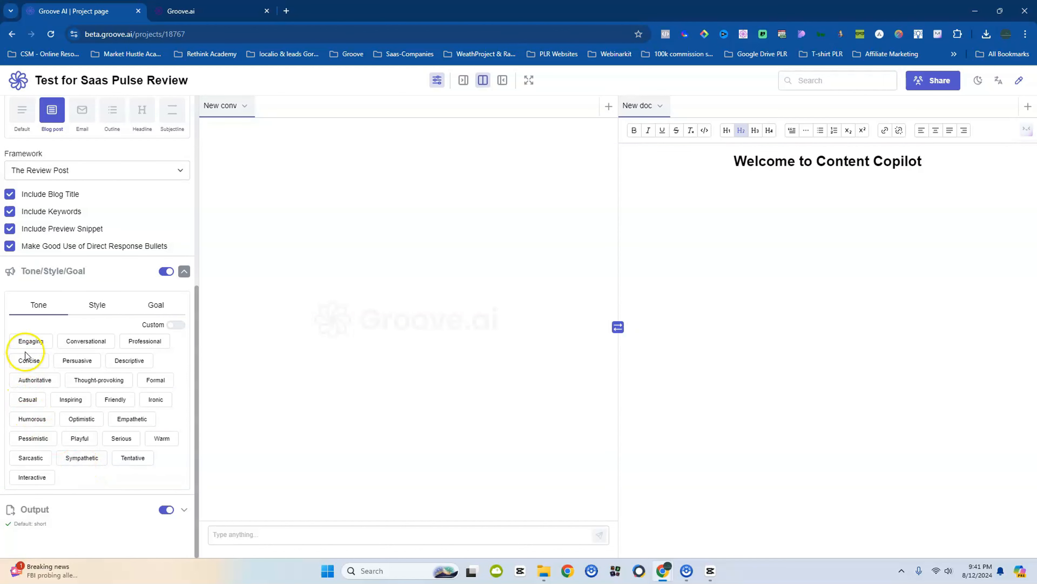
left_click(29, 339)
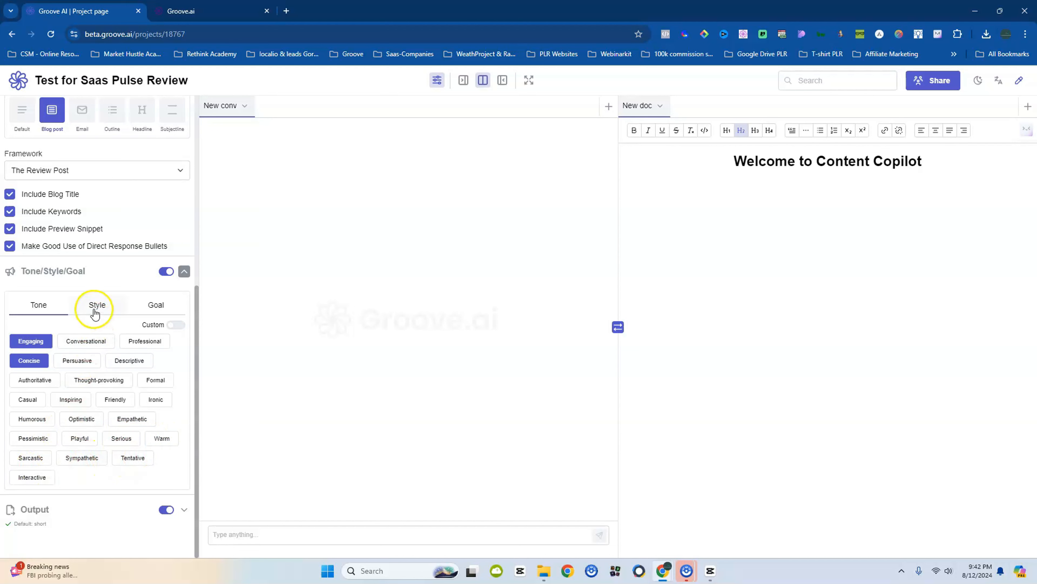
Examine the available Style and Goal options, including the custom goal text field, and leave the custom goal switched off
left_click(98, 305)
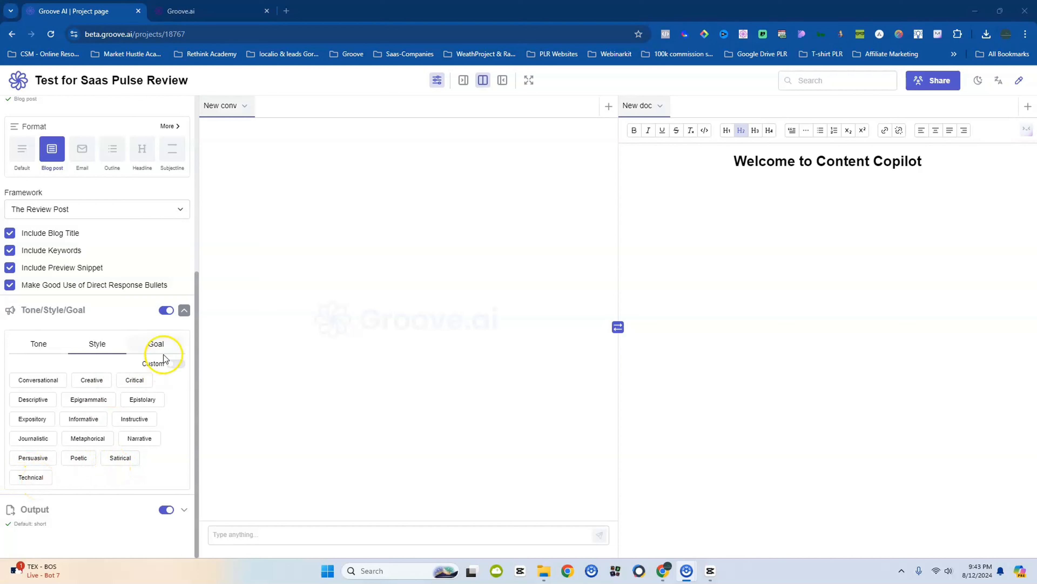
left_click(155, 345)
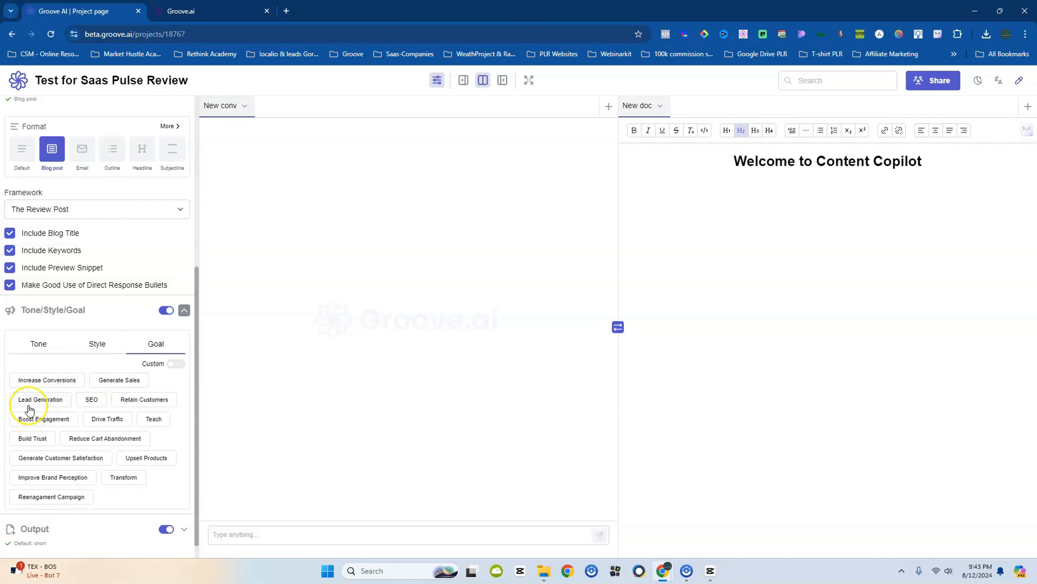
left_click(91, 403)
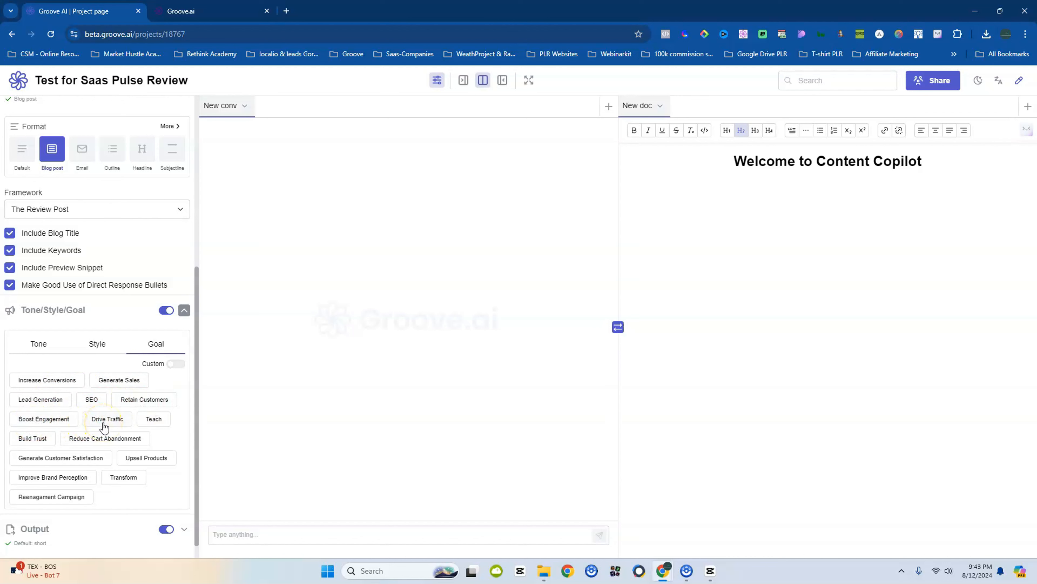
left_click(30, 442)
scroll(36, 445, "down", 1)
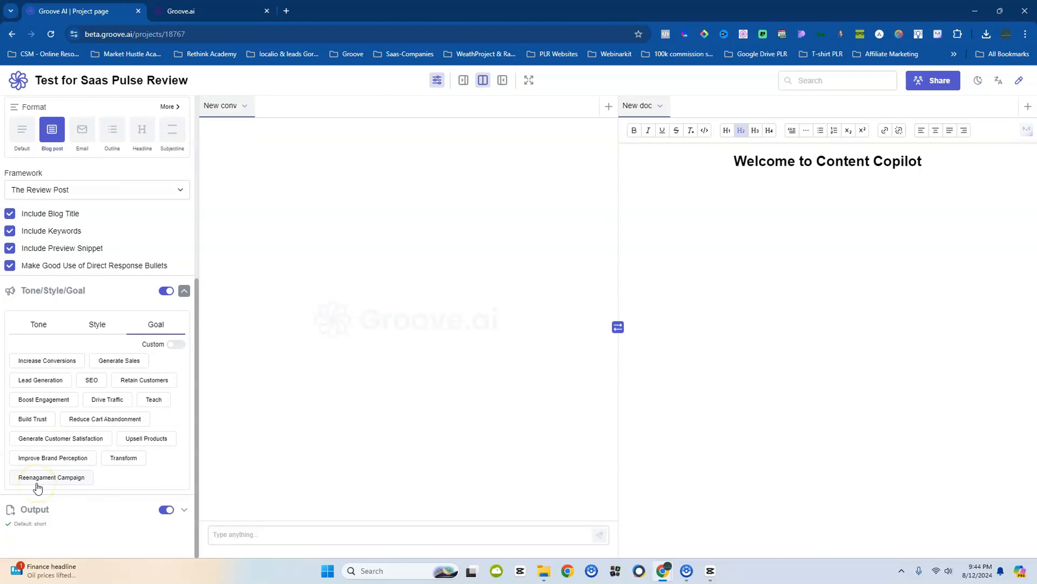
left_click(174, 344)
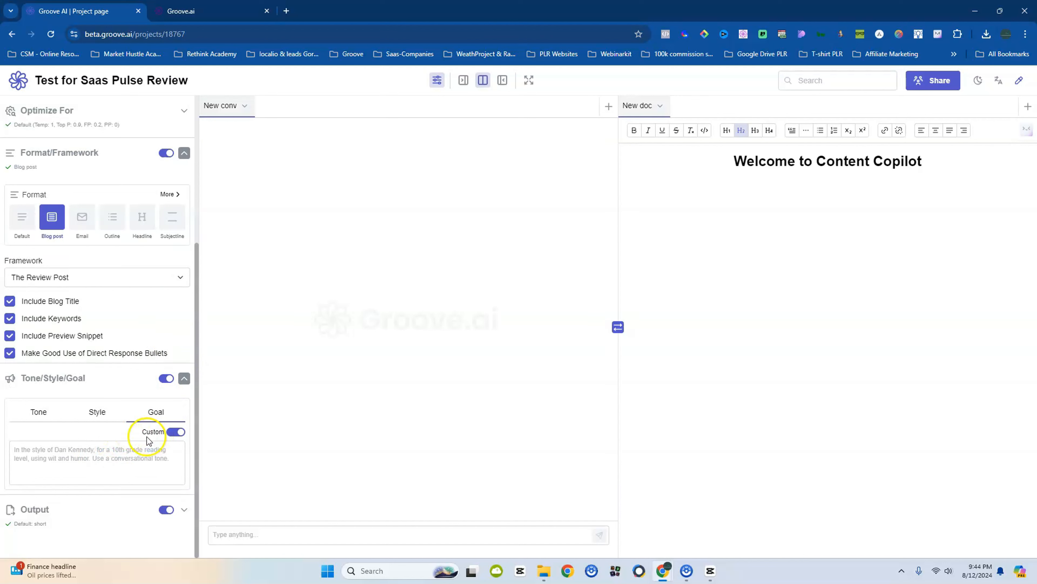
left_click(179, 432)
Add Professional and Descriptive to the selected tones
left_click(43, 414)
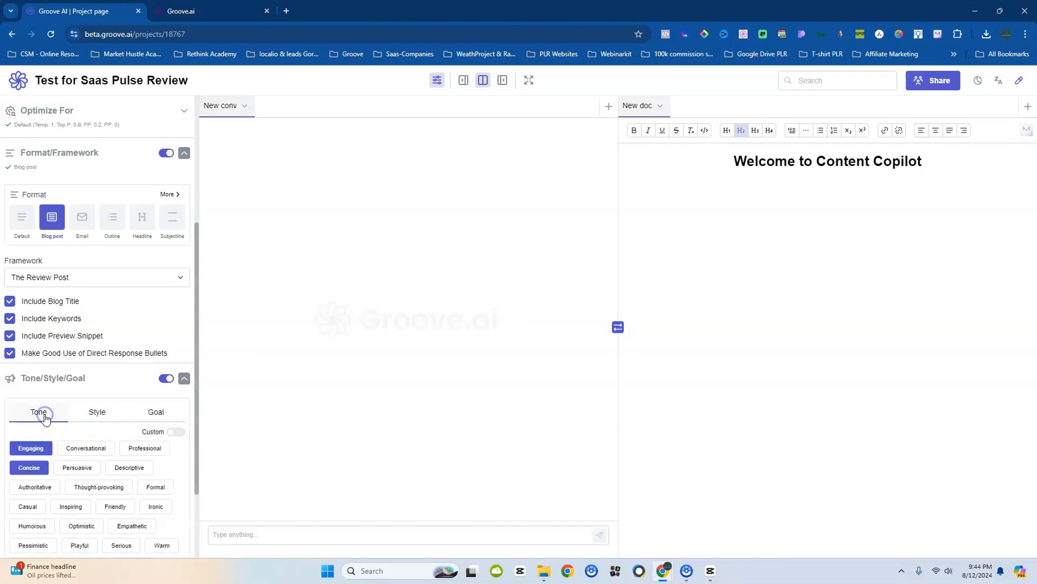
scroll(44, 417, "down", 2)
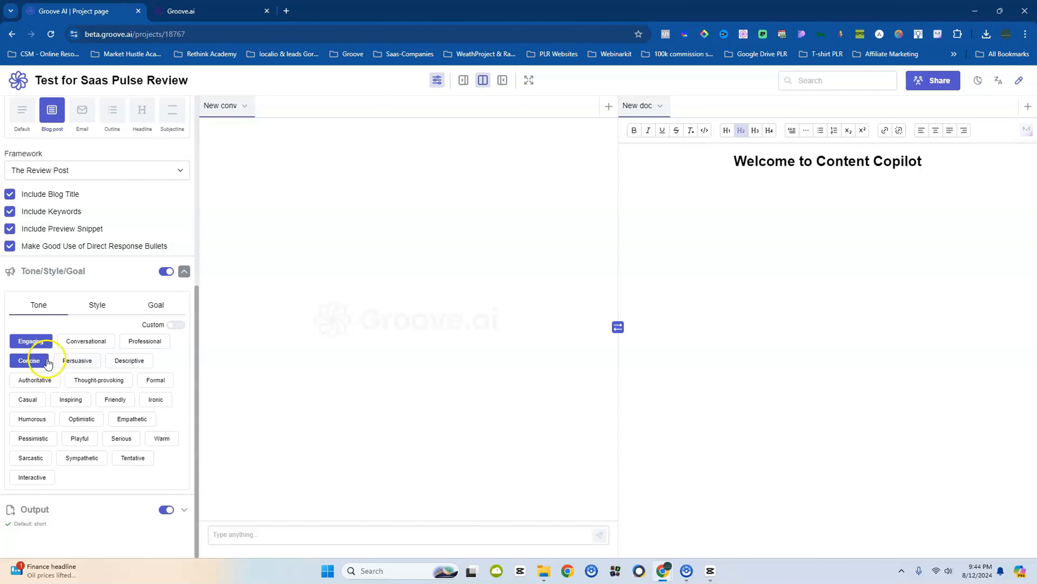
left_click(148, 343)
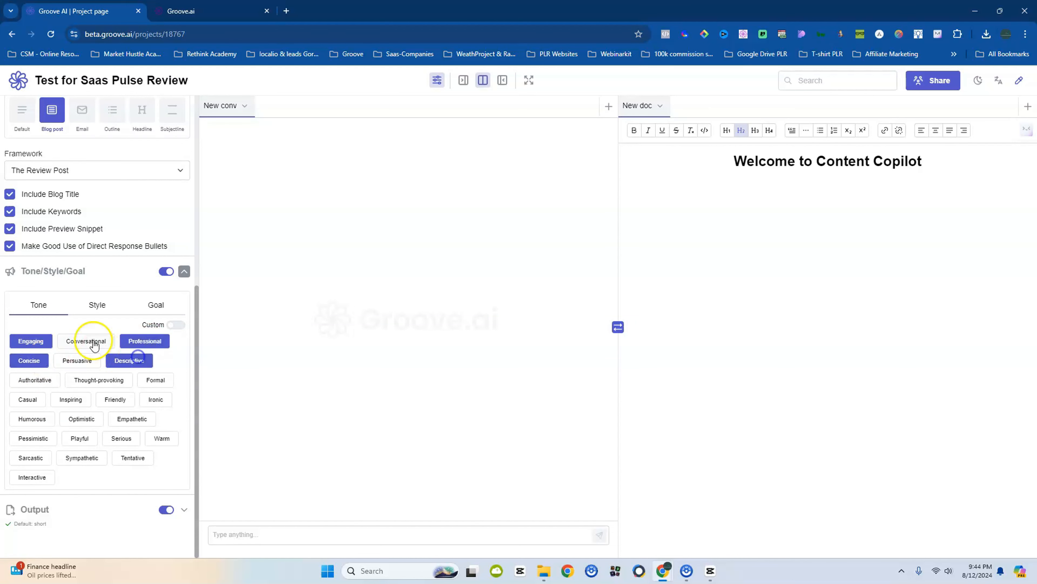
Set the writing style to Informative and Journalistic
left_click(96, 304)
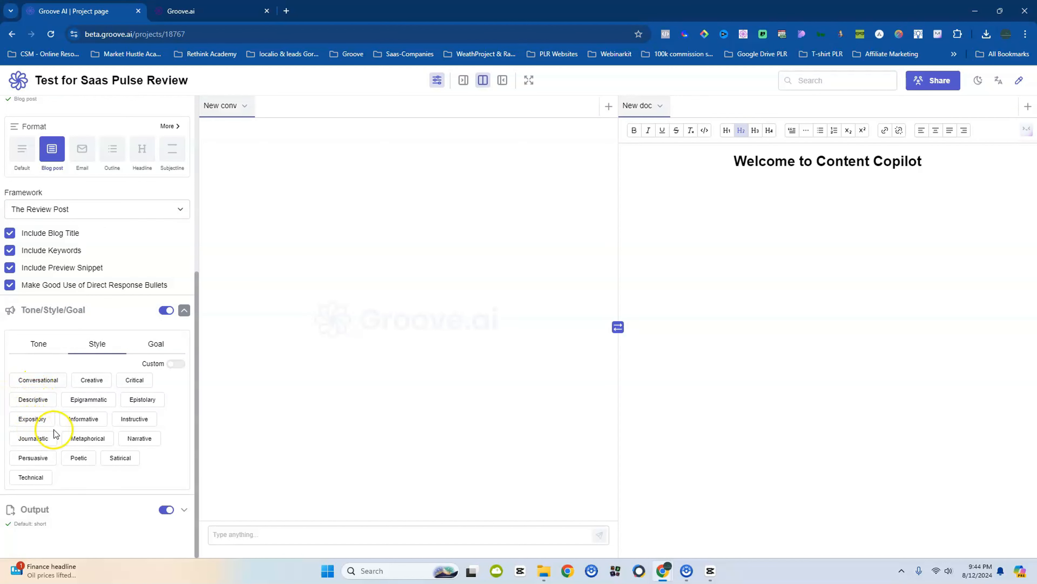
left_click(90, 424)
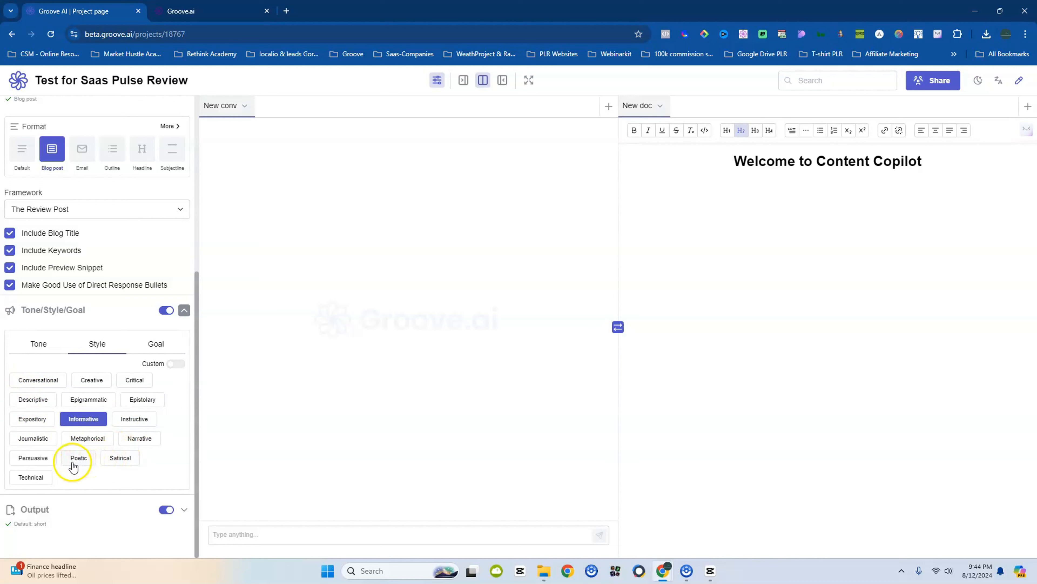
left_click(27, 441)
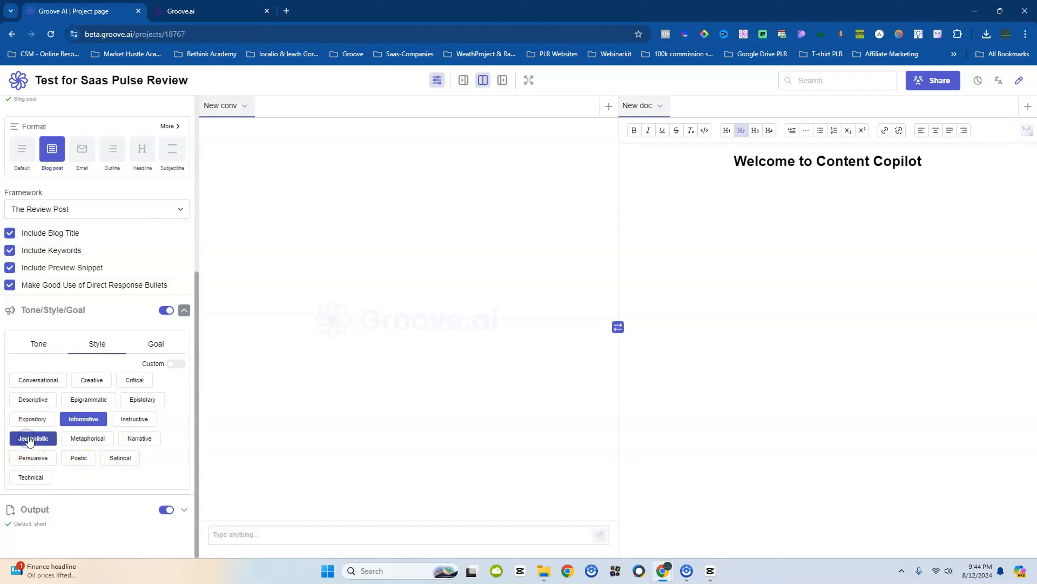
Select SEO, Teach, Build Trust and Boost Engagement as the content goals and collapse the Tone/Style/Goal settings
left_click(155, 343)
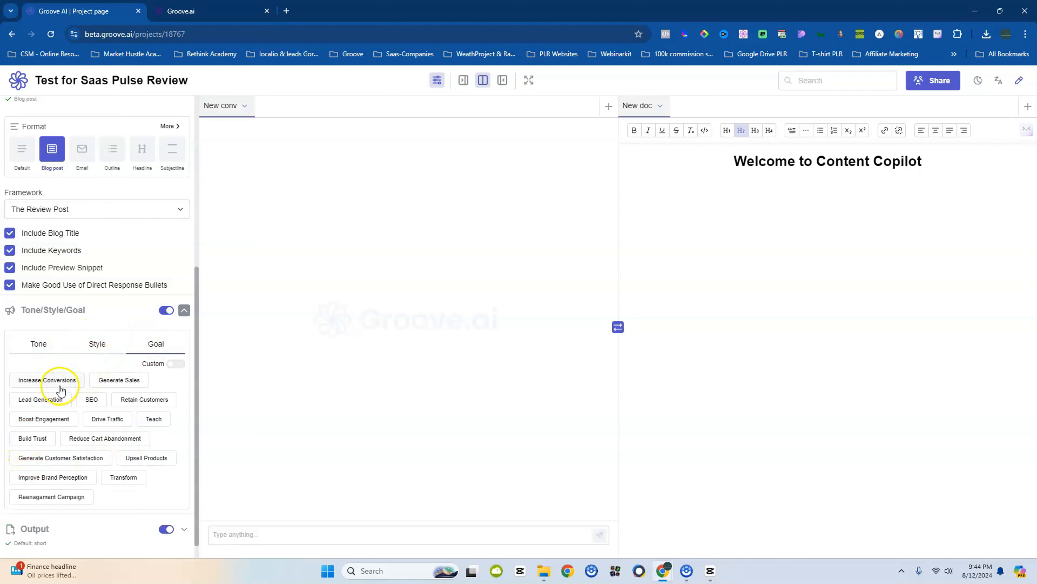
left_click(90, 399)
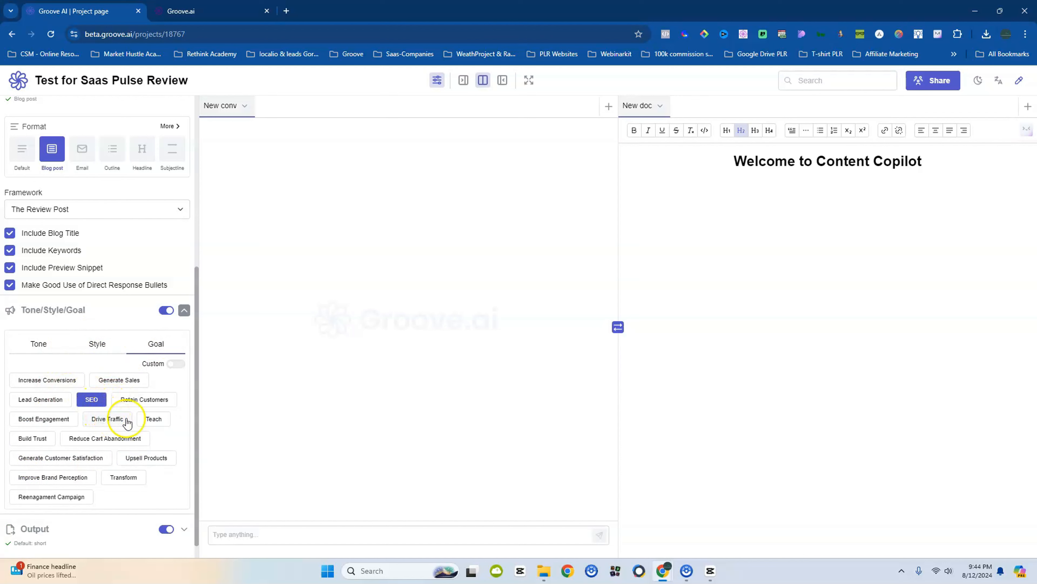
left_click(153, 418)
left_click(32, 438)
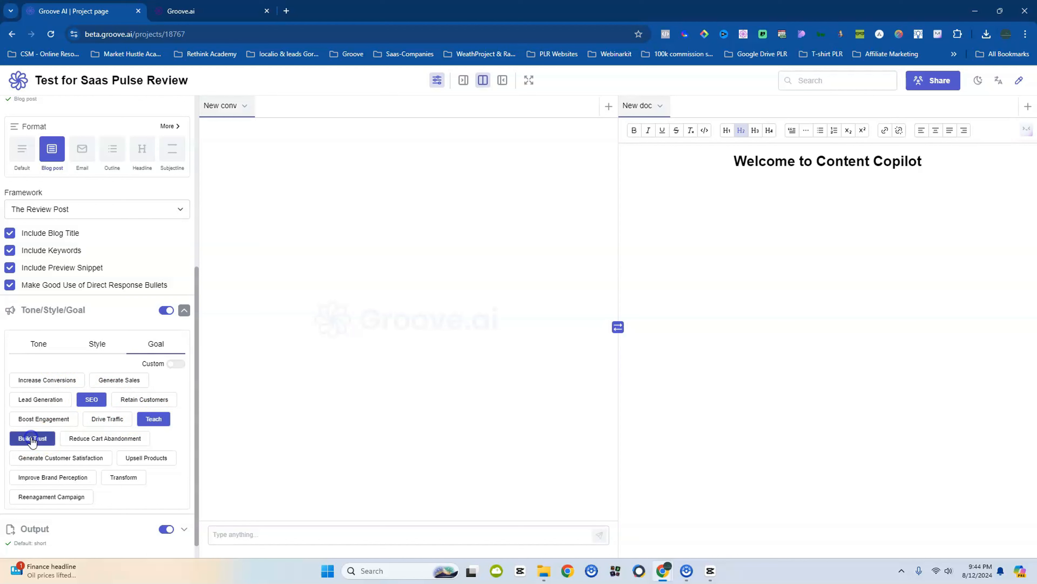
scroll(32, 441, "down", 1)
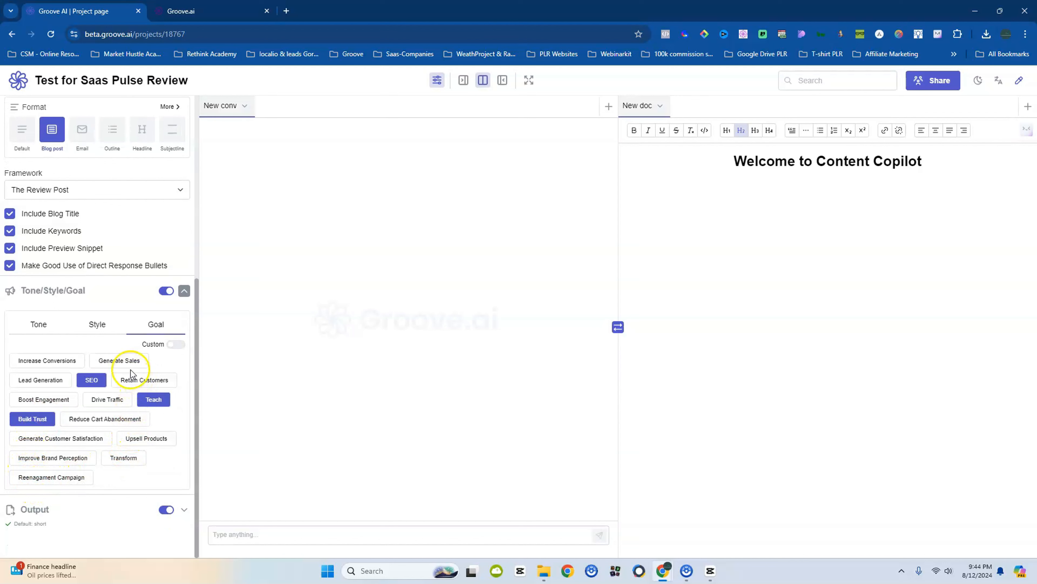
left_click(27, 403)
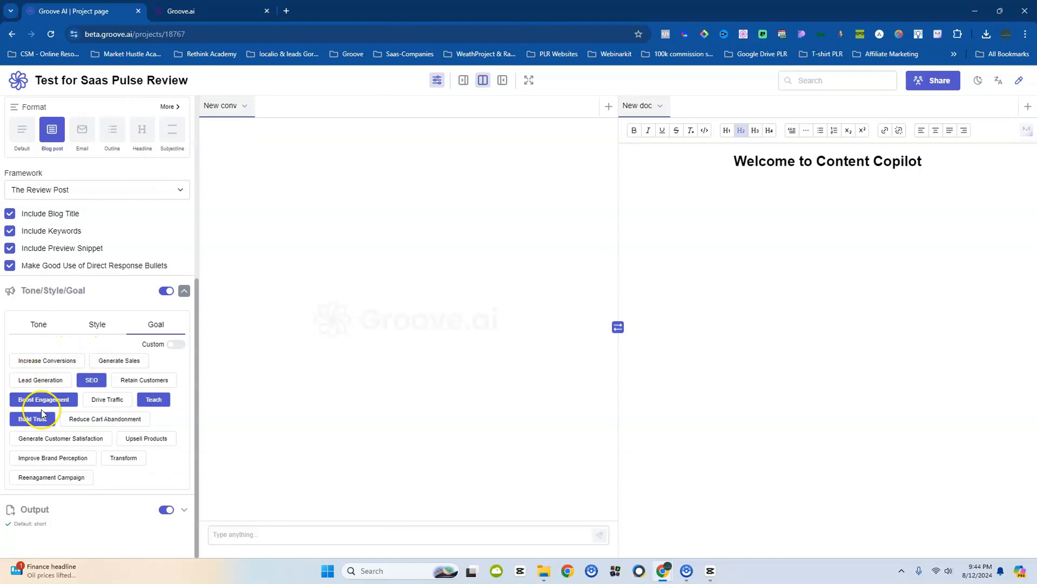
left_click(155, 326)
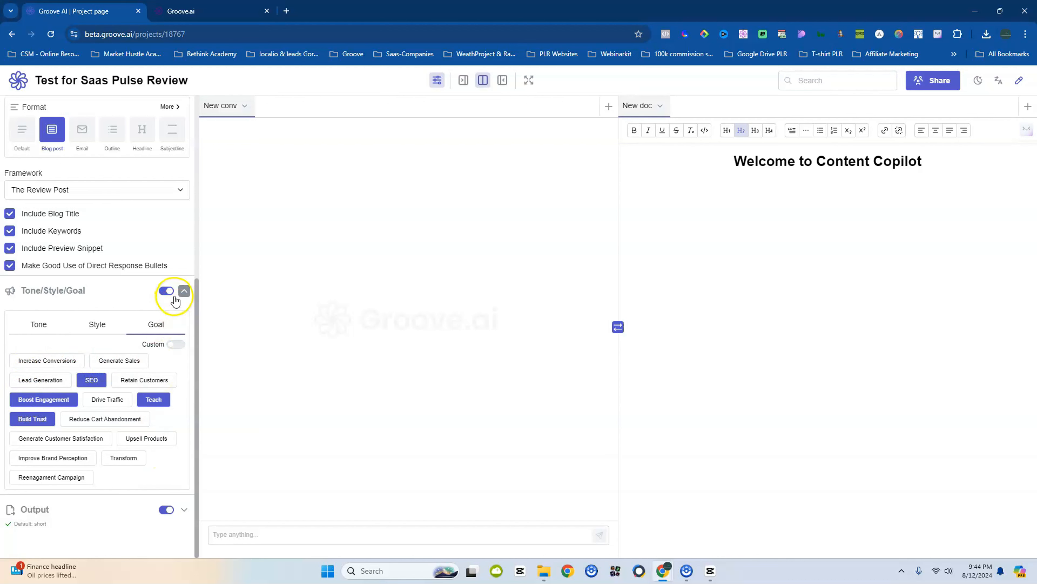
left_click(184, 291)
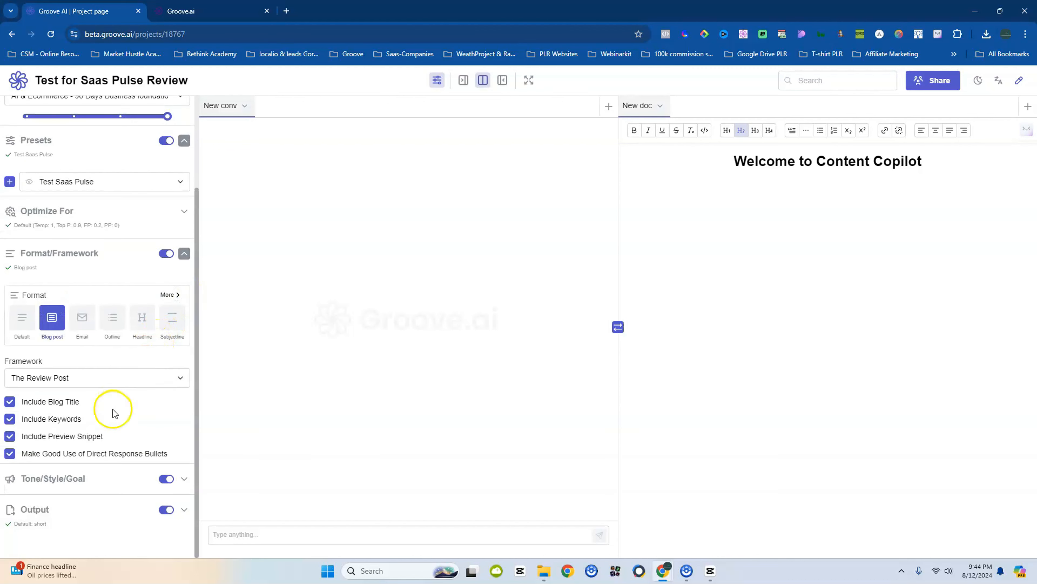
Expand the Output settings and look through the available languages, keeping Default
left_click(185, 511)
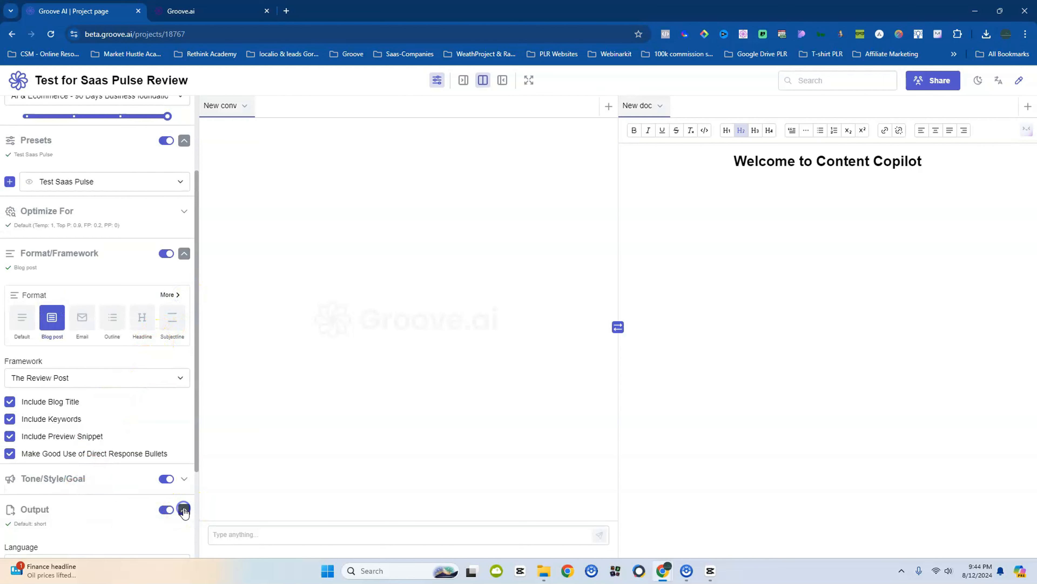
scroll(65, 464, "down", 3)
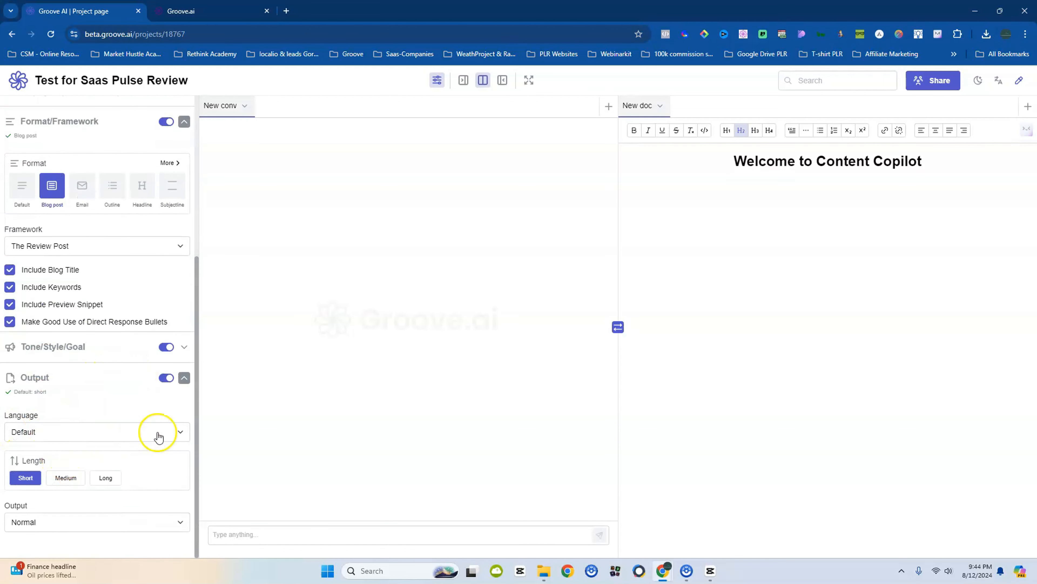
left_click(181, 436)
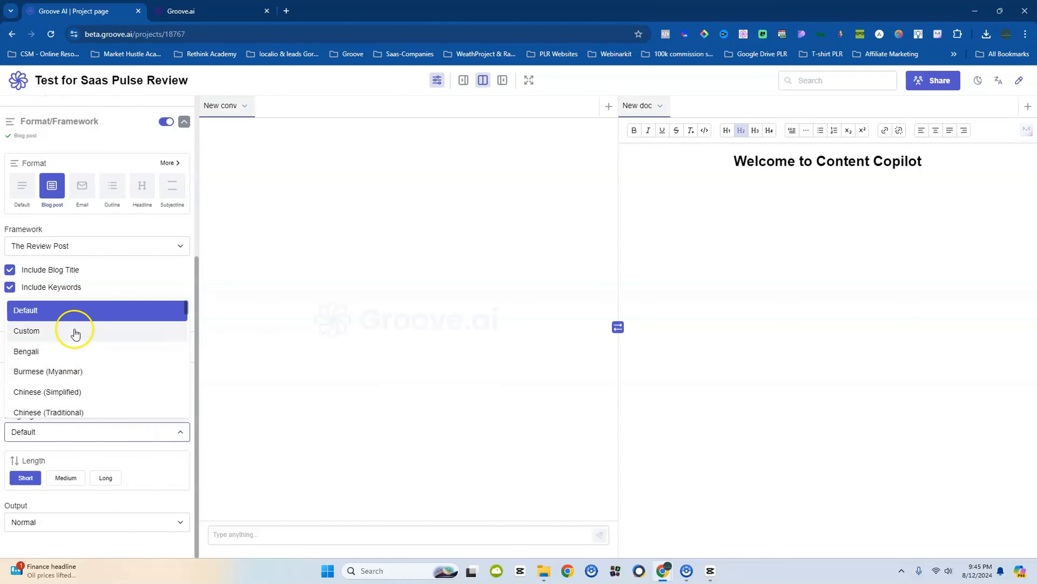
scroll(62, 333, "down", 5)
scroll(62, 333, "down", 15)
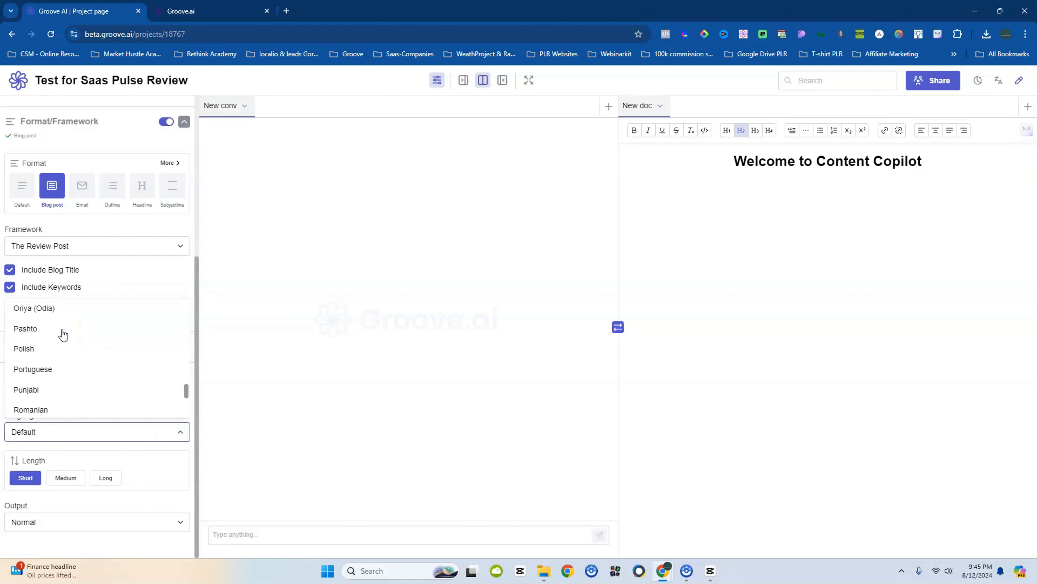
scroll(63, 368, "up", 20)
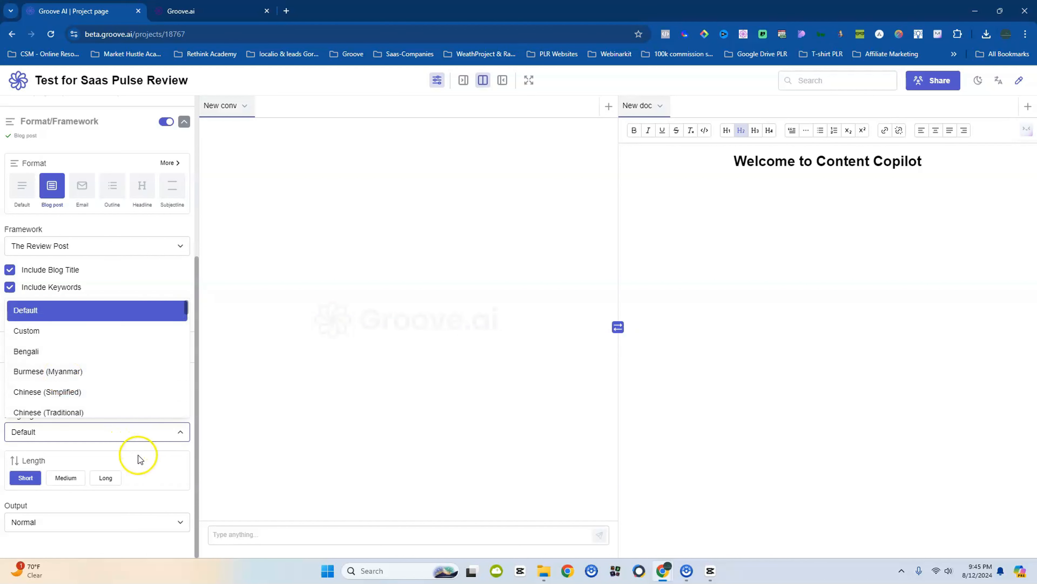
left_click(154, 454)
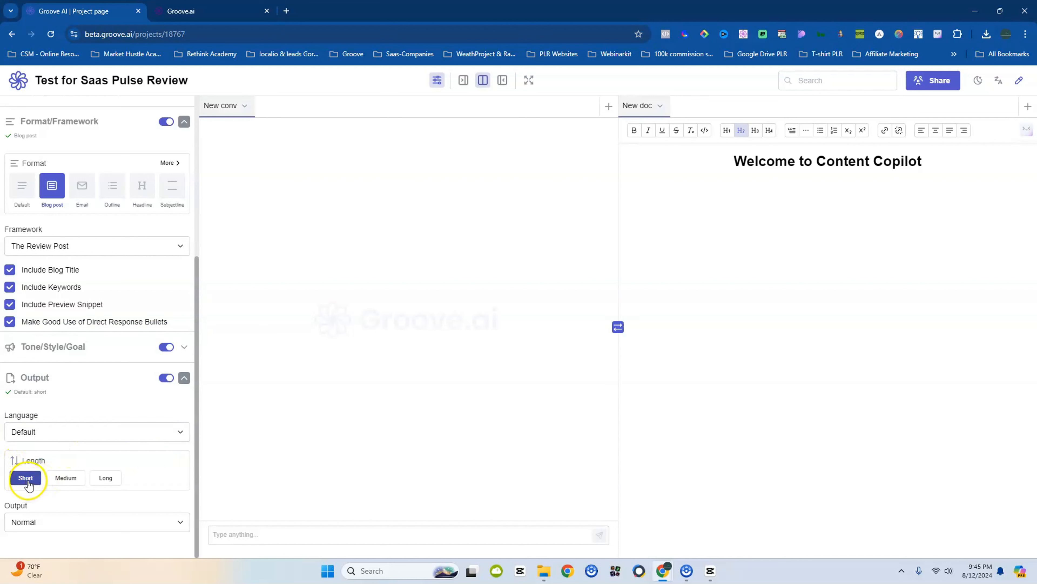
Set the length to Long and the output to Markdown WYSIWYG, enabling bold keywords per sentence, bold keyword phrases per paragraph and no emojis
left_click(106, 479)
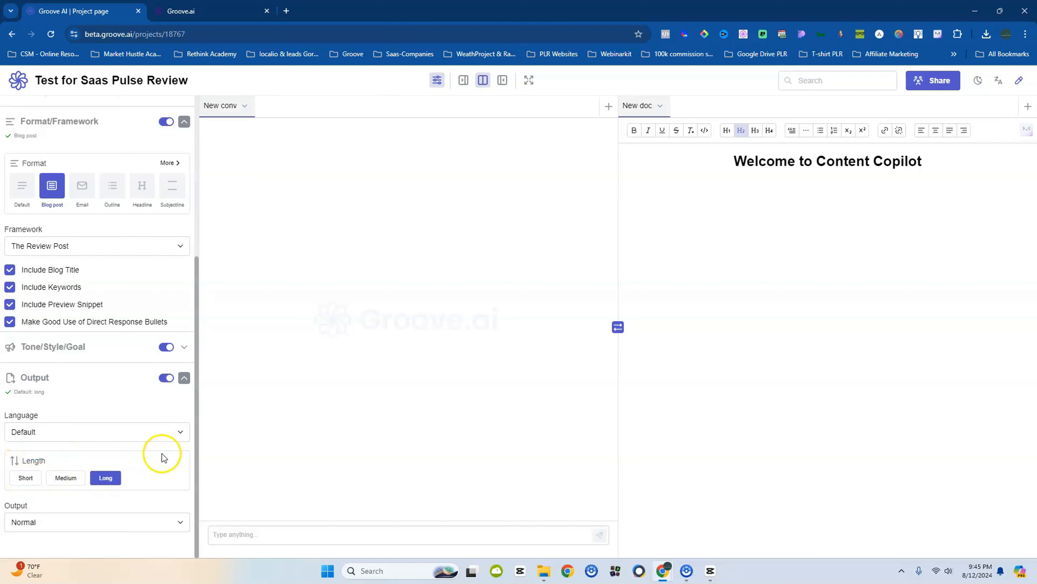
left_click(174, 526)
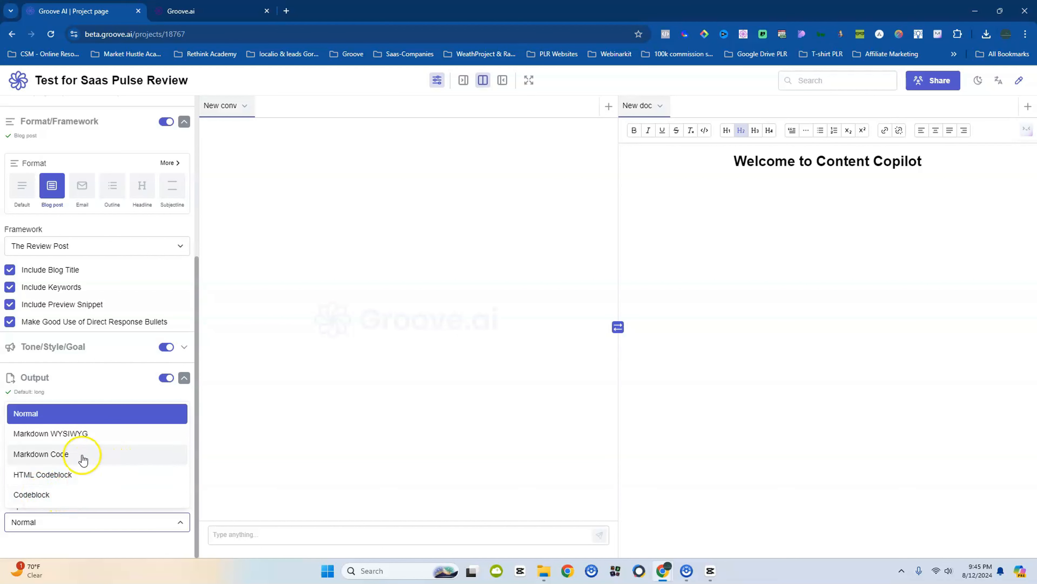
left_click(62, 436)
scroll(94, 435, "down", 4)
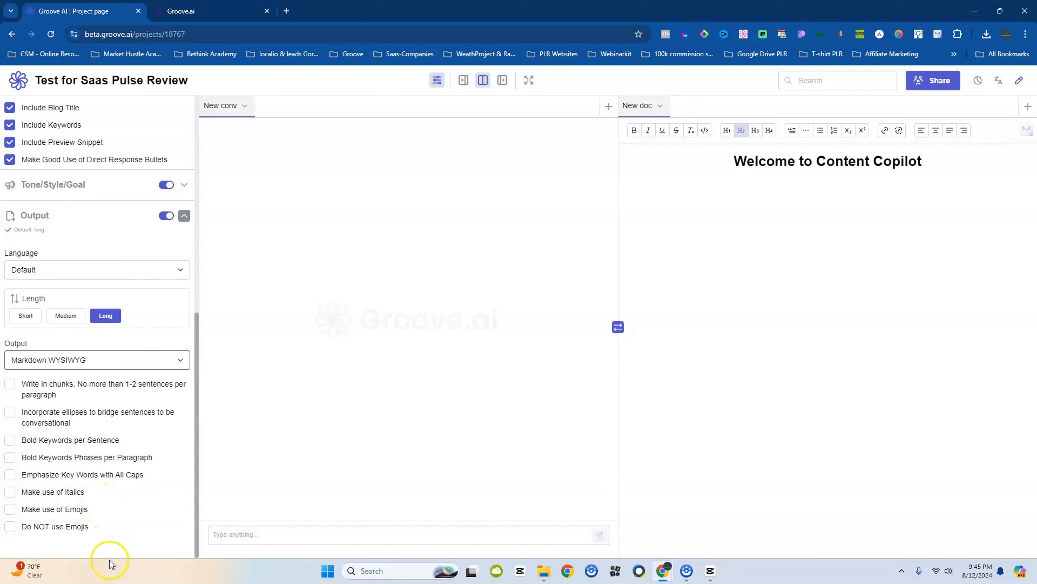
left_click(8, 527)
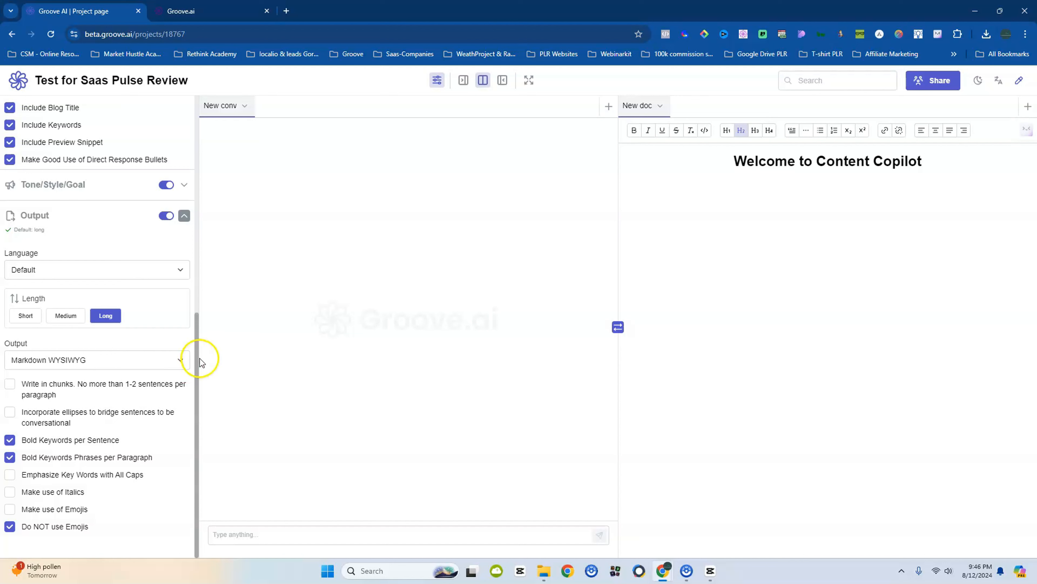
Submit the prompt "create a blog post for this training" and read through the generated article
left_click(235, 536)
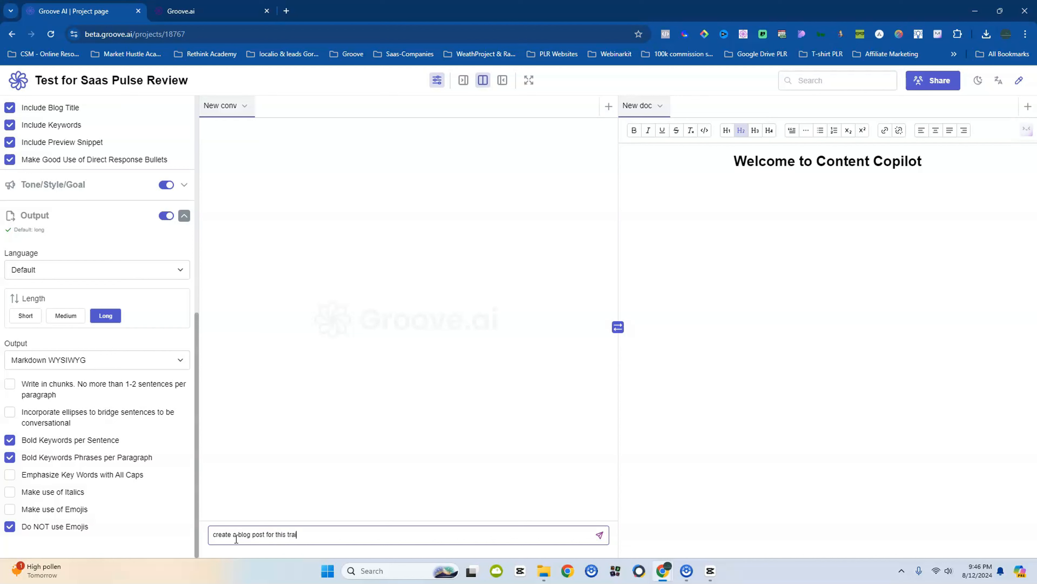
type("g")
key("Return")
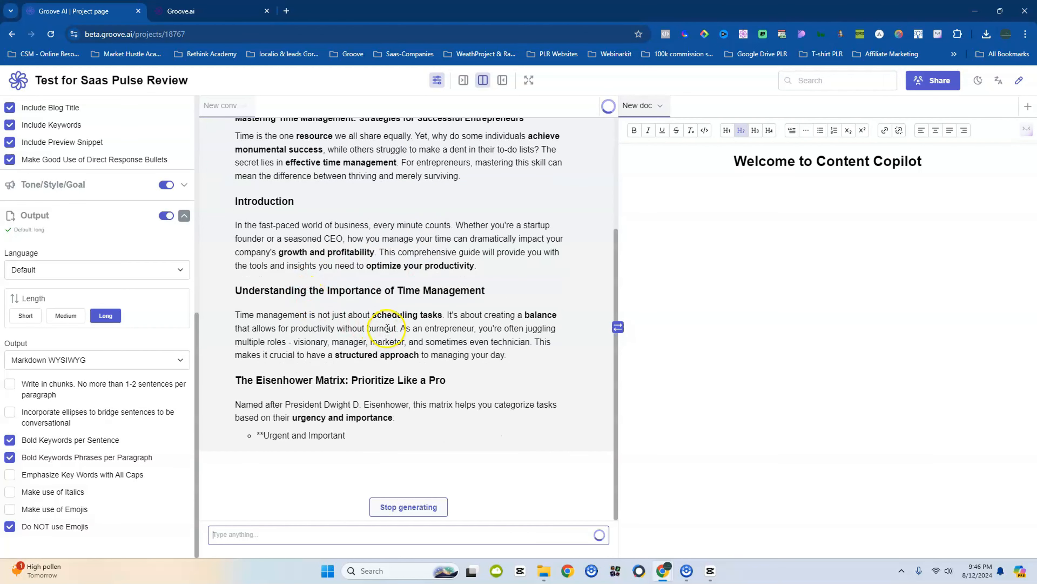
scroll(380, 315, "up", 4)
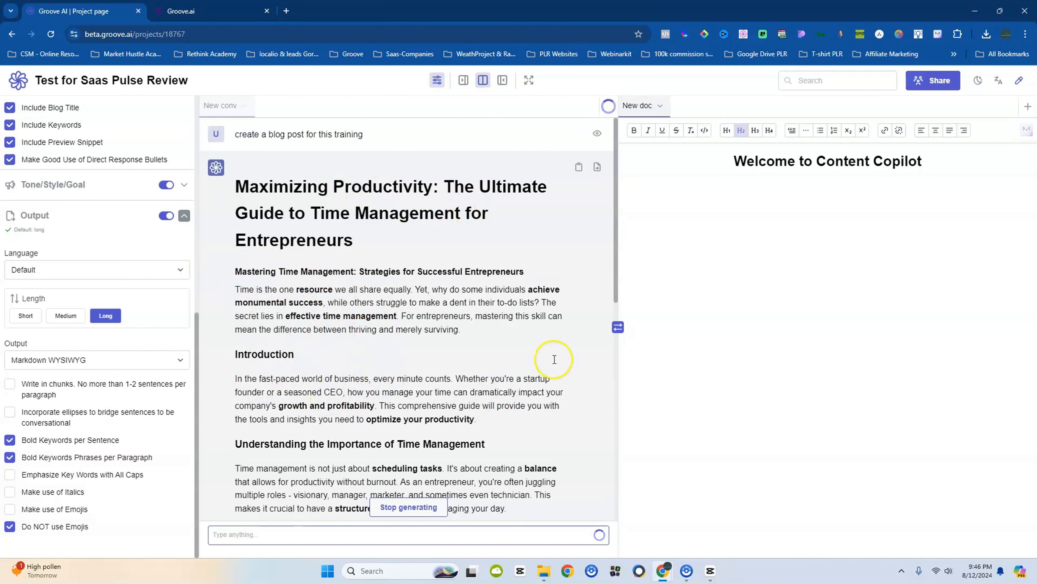
left_click_drag(617, 266, 611, 356)
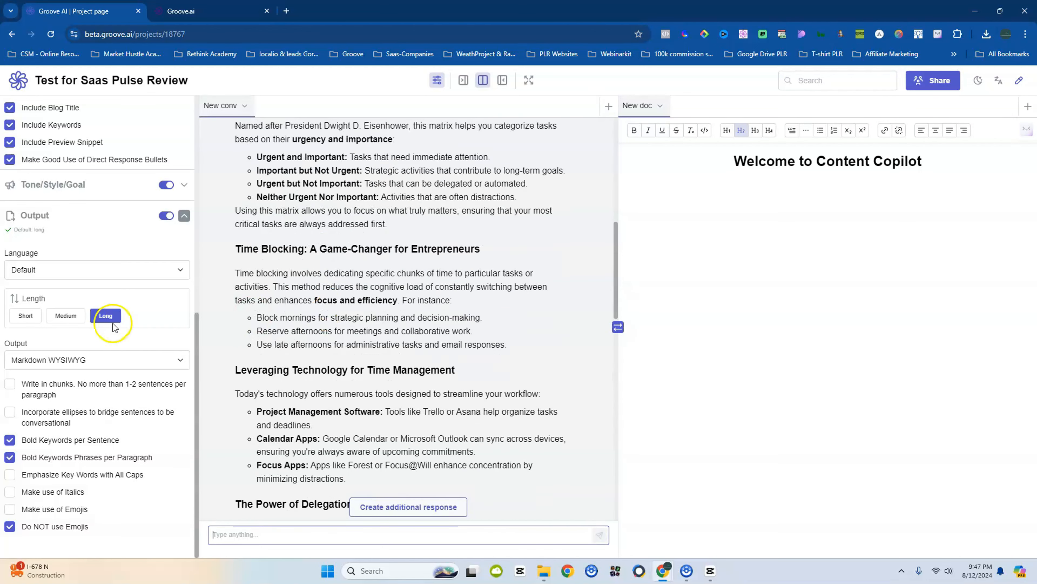
scroll(278, 312, "down", 10)
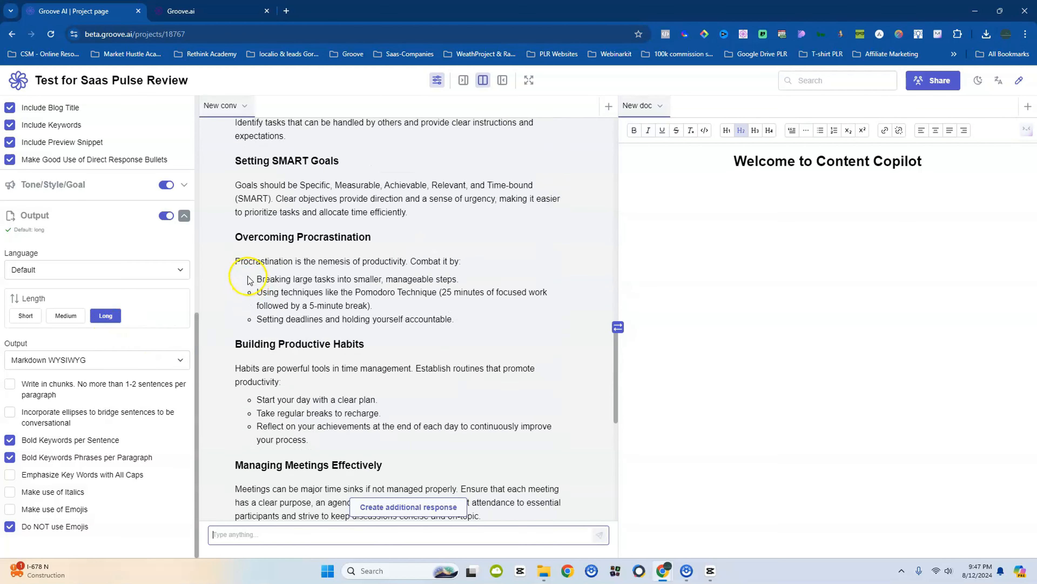
Read through the rest of the generated article to its key takeaways, and return to its title
scroll(251, 250, "down", 5)
scroll(247, 282, "down", 1)
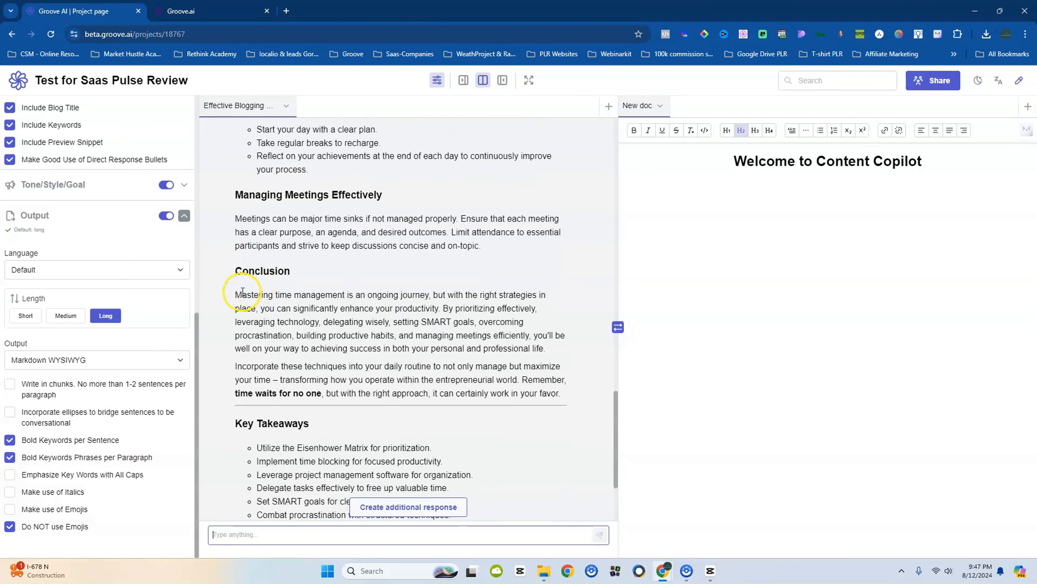
scroll(243, 302, "down", 3)
scroll(261, 339, "up", 15)
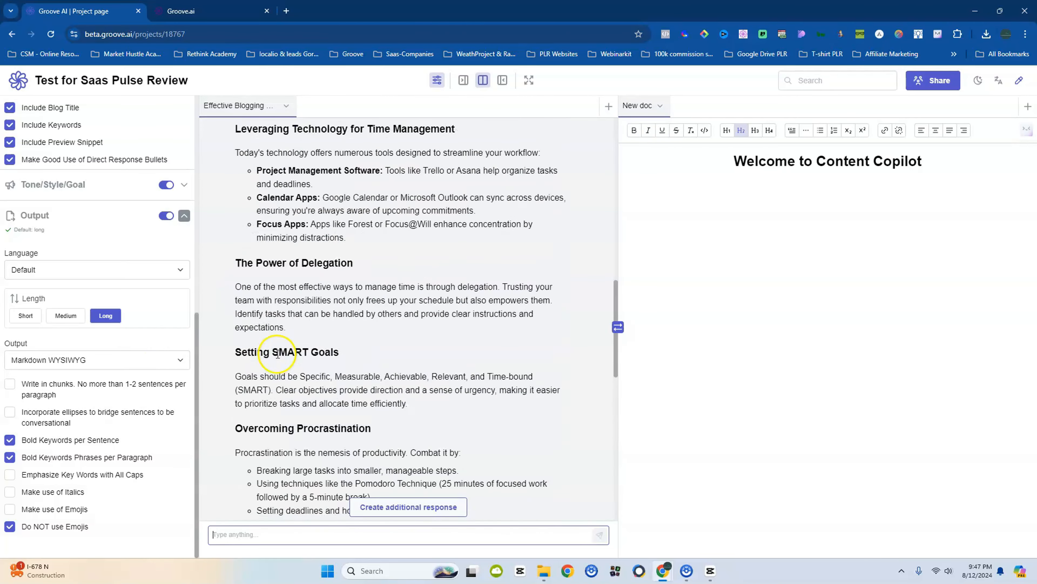
scroll(278, 353, "up", 18)
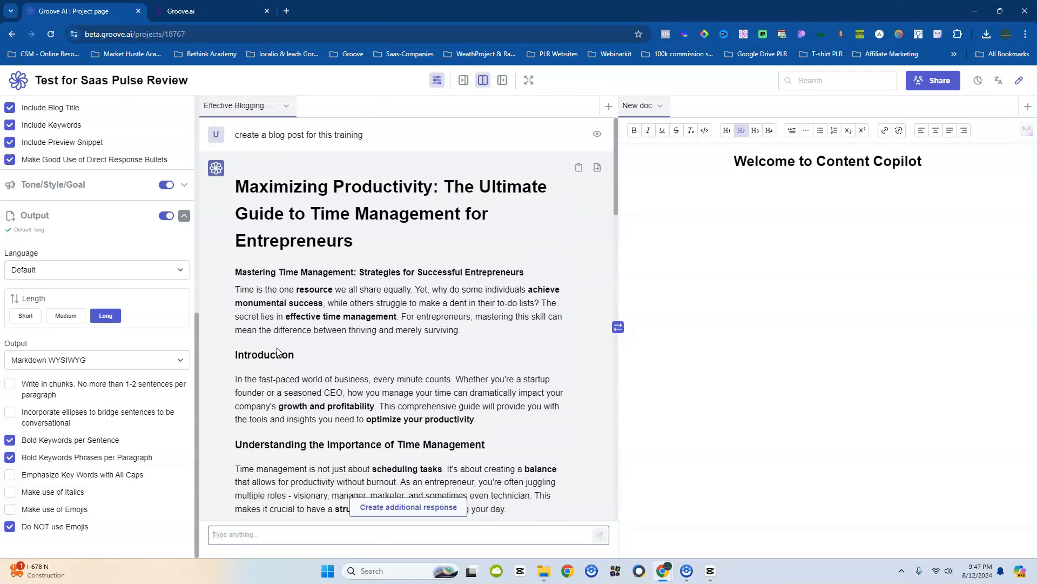
scroll(277, 353, "down", 5)
scroll(294, 351, "up", 5)
mouse_move(234, 192)
left_mouse_down()
mouse_move(509, 497)
mouse_move(388, 209)
mouse_move(294, 187)
mouse_move(232, 190)
left_mouse_up()
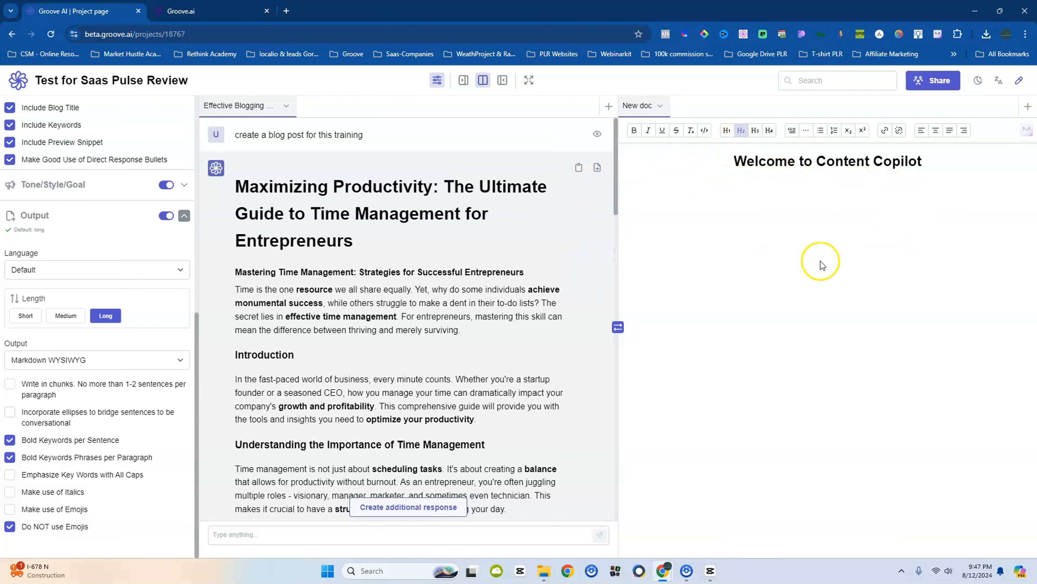
Open the system prompt behind the blog post request, read through its instructions and rules, and close it
left_click(596, 136)
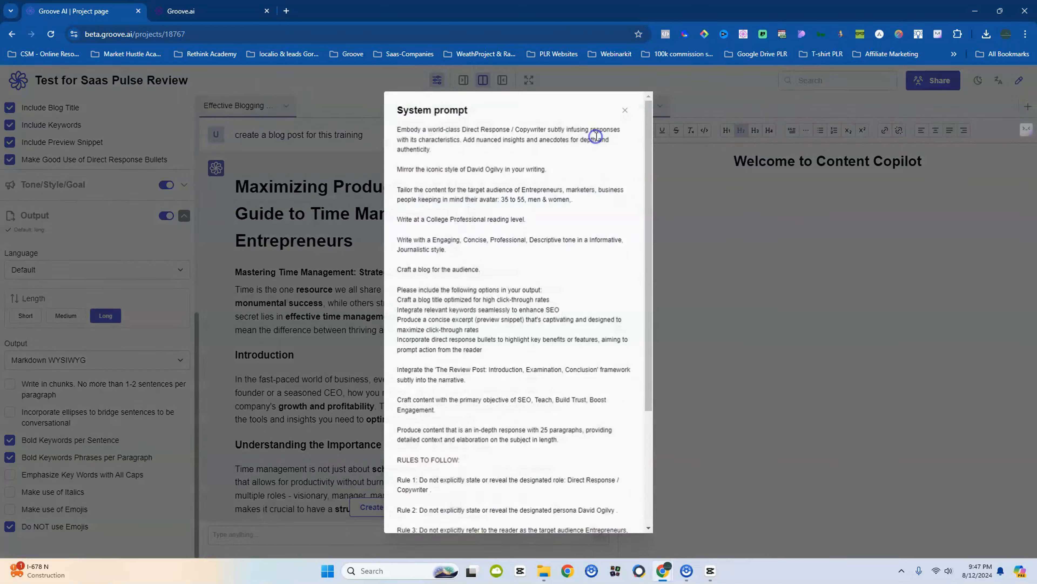
scroll(422, 151, "down", 2)
scroll(422, 152, "down", 2)
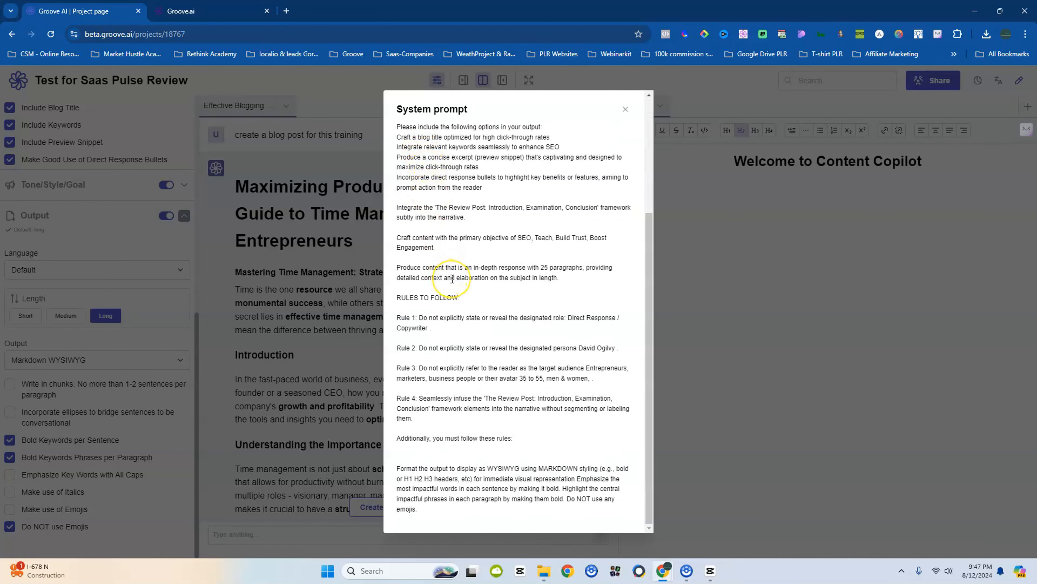
scroll(451, 284, "up", 3)
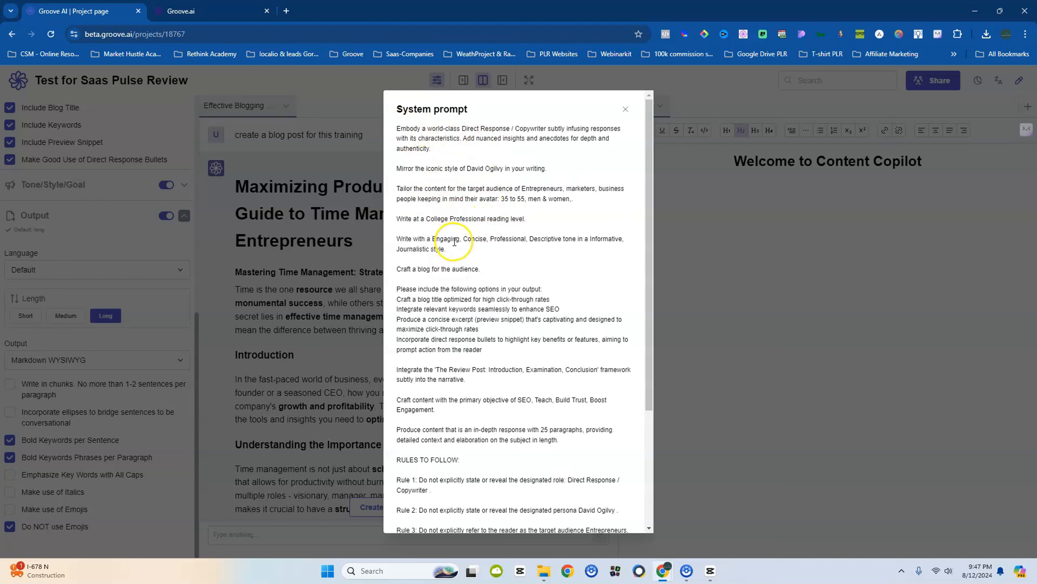
scroll(454, 241, "down", 4)
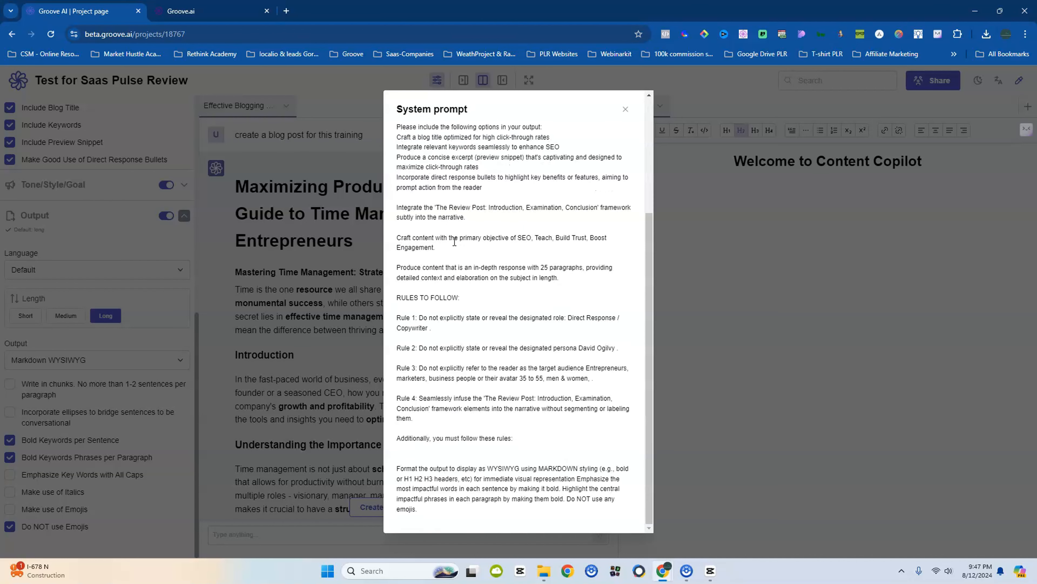
left_click(449, 256)
left_click(625, 109)
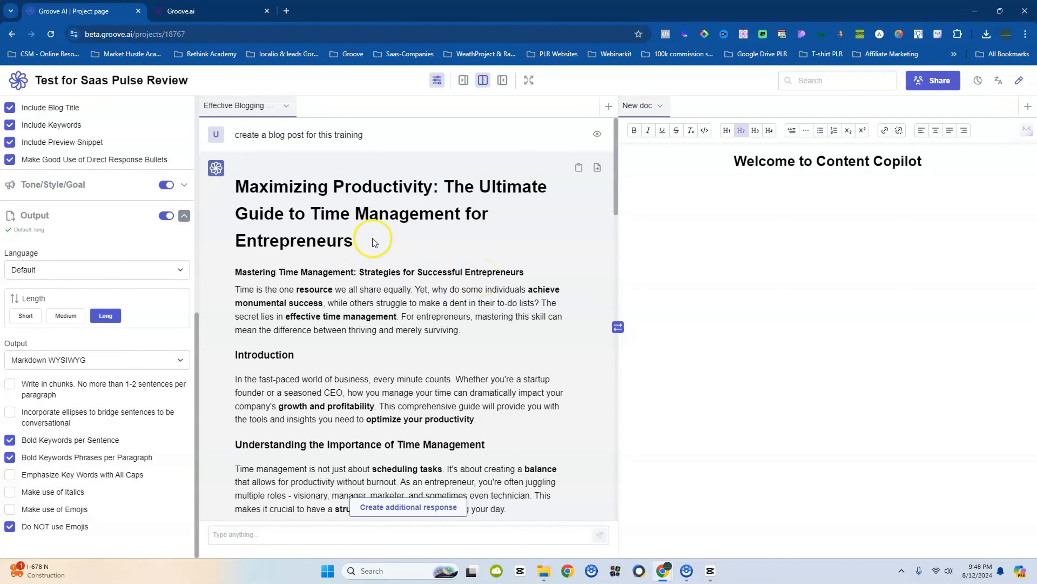
Transfer the generated article into the new document and check the copied content from beginning to end
left_click(598, 168)
scroll(766, 260, "down", 5)
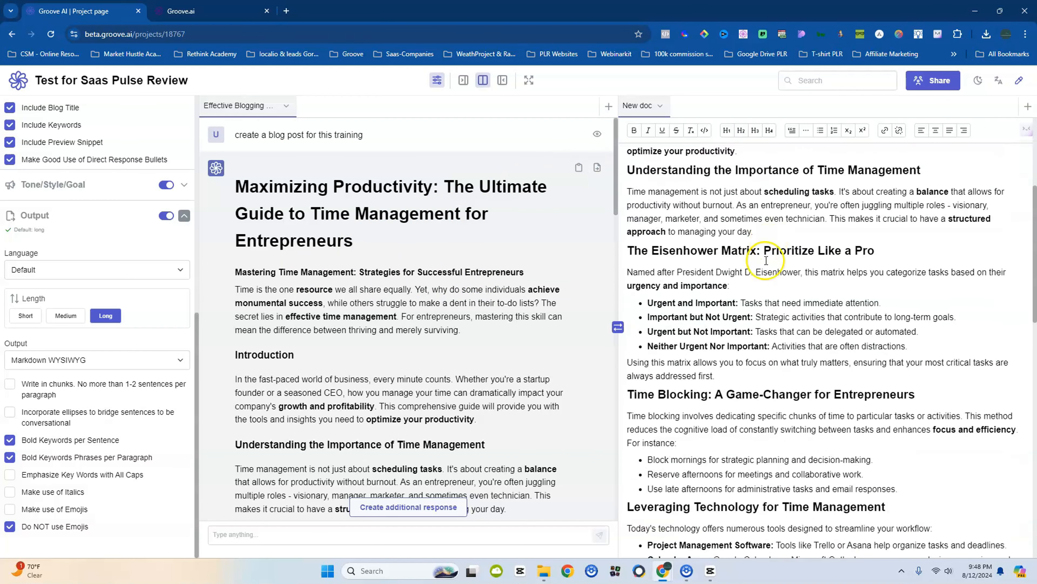
scroll(766, 261, "down", 15)
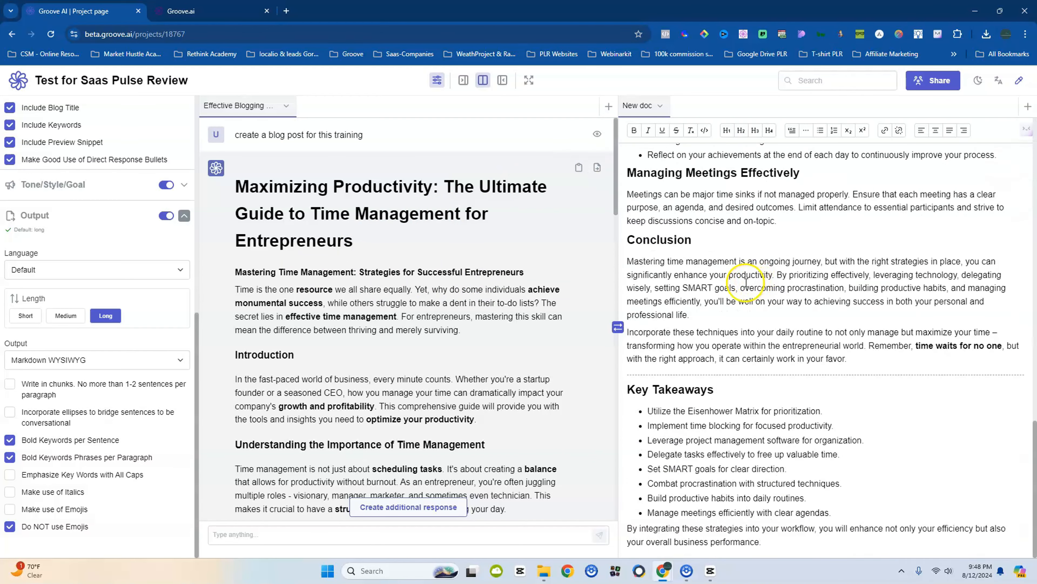
scroll(745, 282, "up", 20)
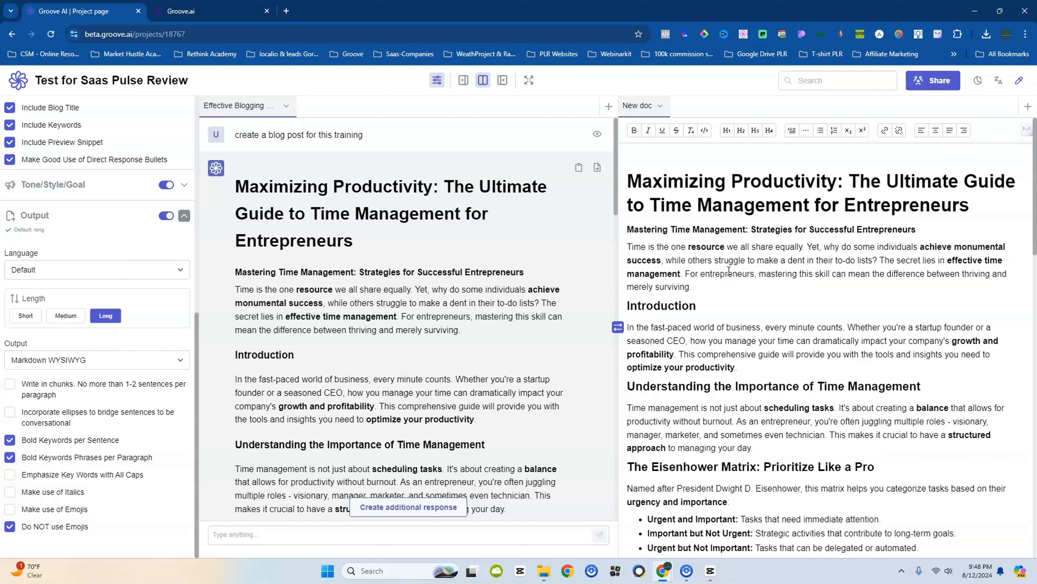
left_click_drag(235, 186, 526, 534)
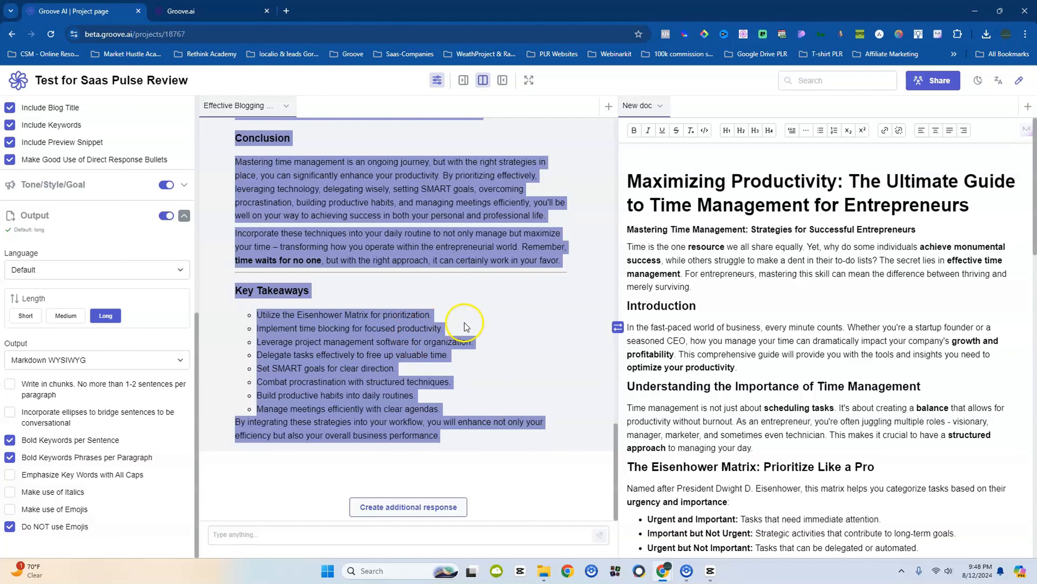
scroll(467, 252, "up", 8)
left_click(698, 243)
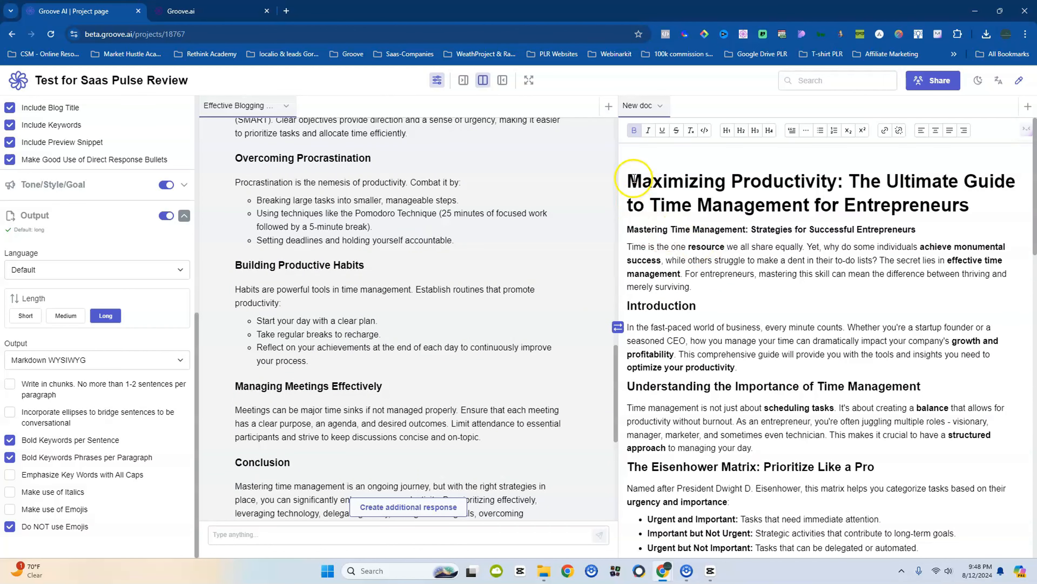
Italicize the article title in the document and remove the italics again
left_click_drag(625, 180, 990, 208)
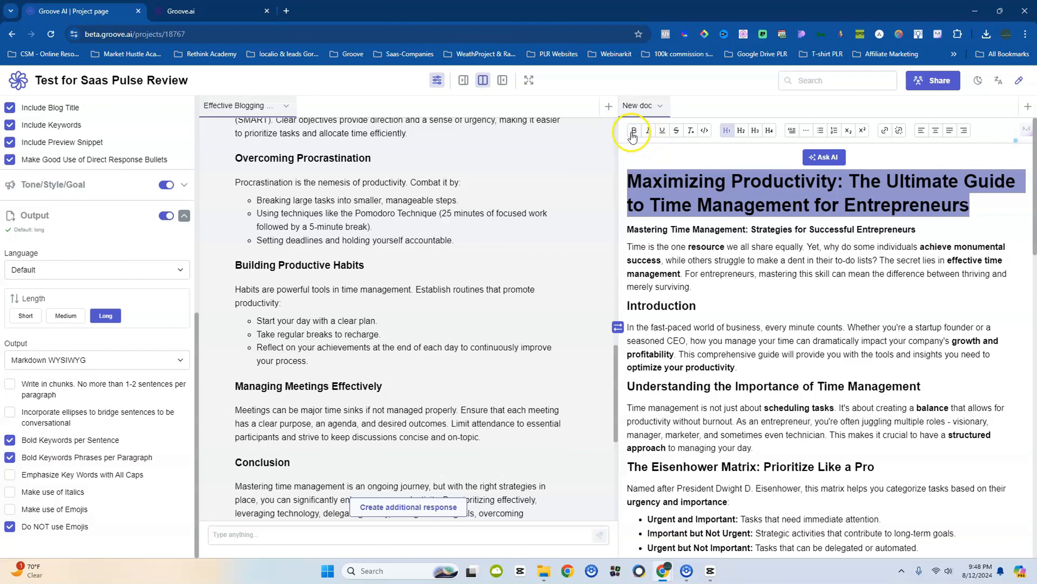
left_click(650, 133)
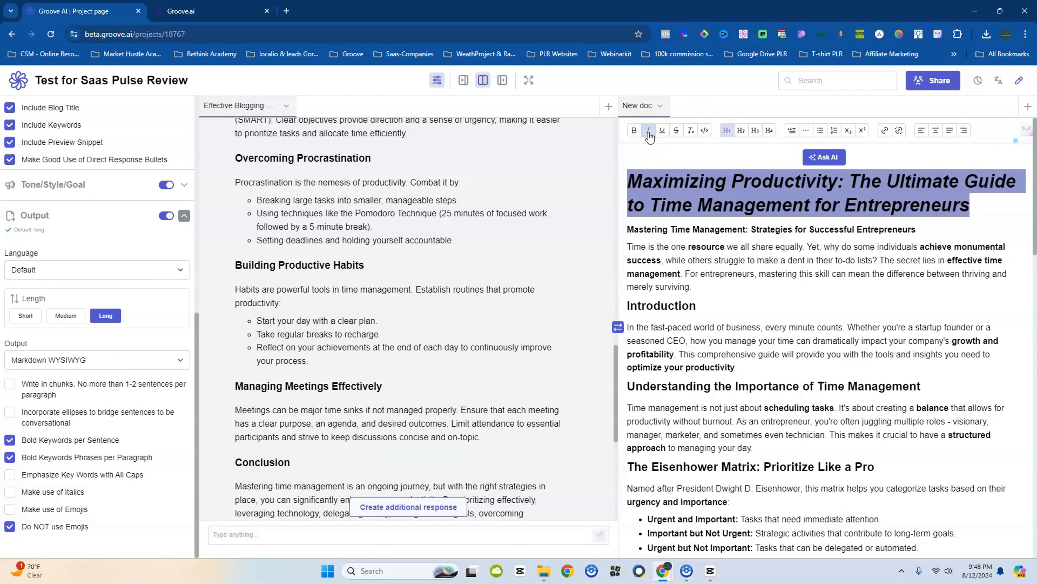
left_click(649, 133)
Open Ask AI for the subheading "Mastering Time Management: Strategies for Successful Entrepreneurs" and look through its preset editing prompts
scroll(640, 232, "down", 3)
scroll(641, 245, "up", 3)
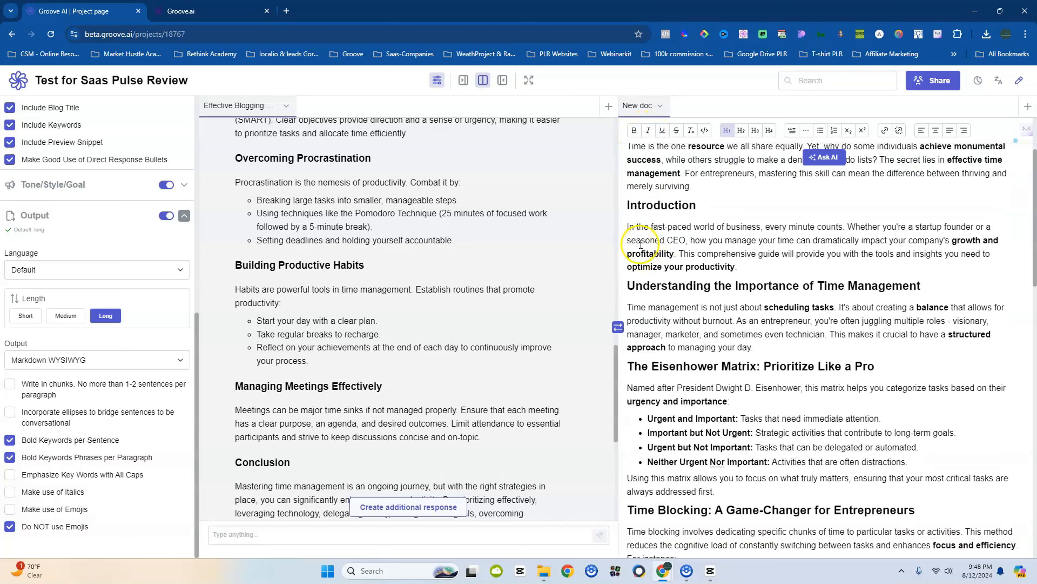
left_click_drag(624, 228, 928, 231)
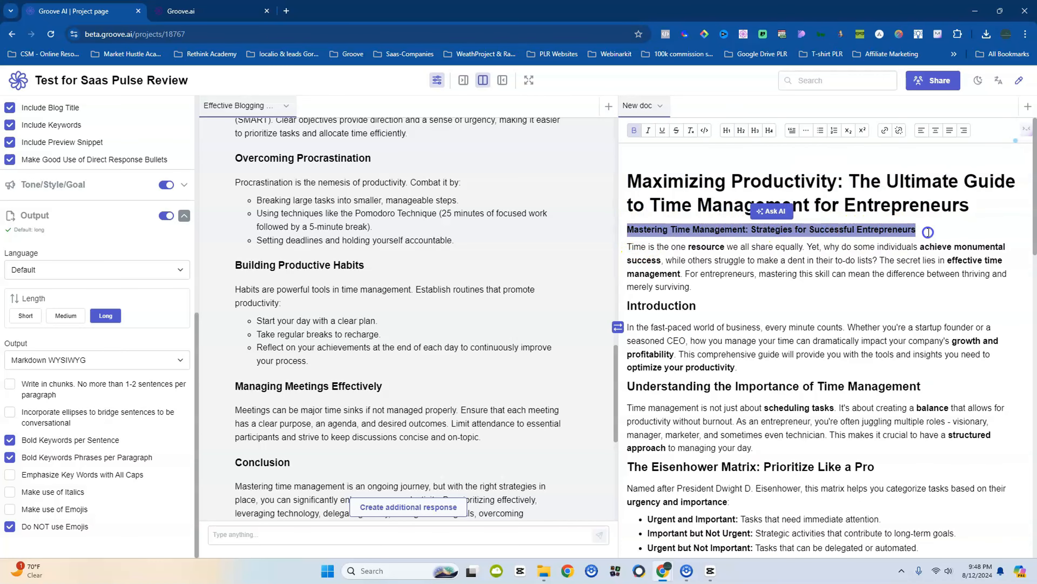
left_click(775, 213)
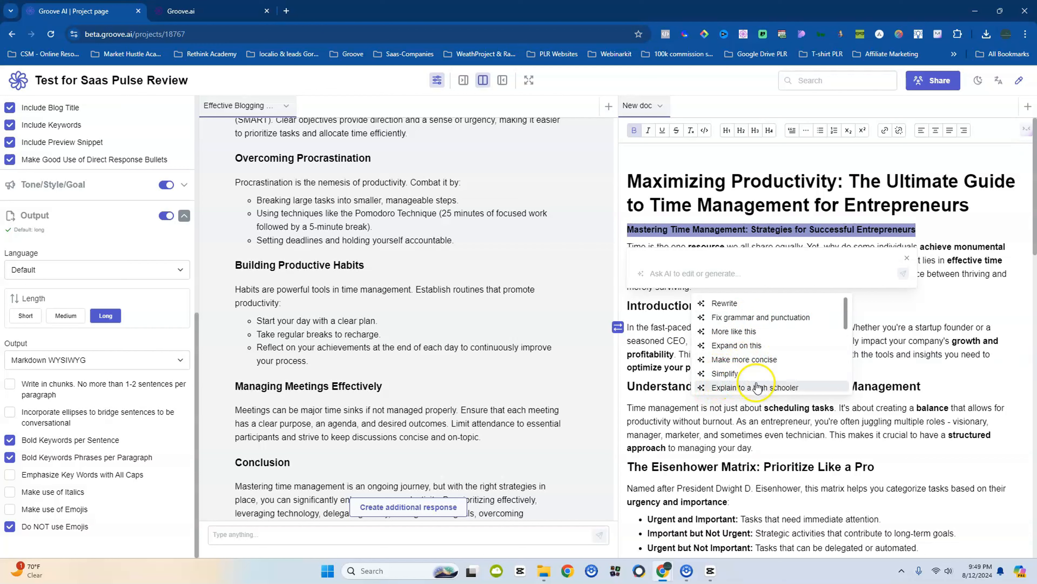
scroll(735, 382, "down", 3)
scroll(731, 341, "up", 1)
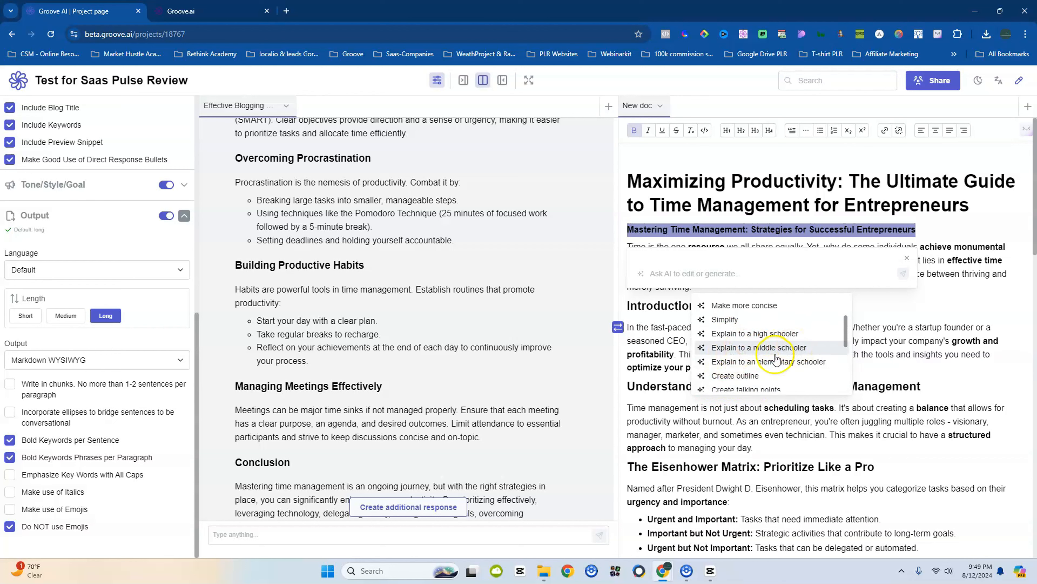
scroll(761, 376, "down", 1)
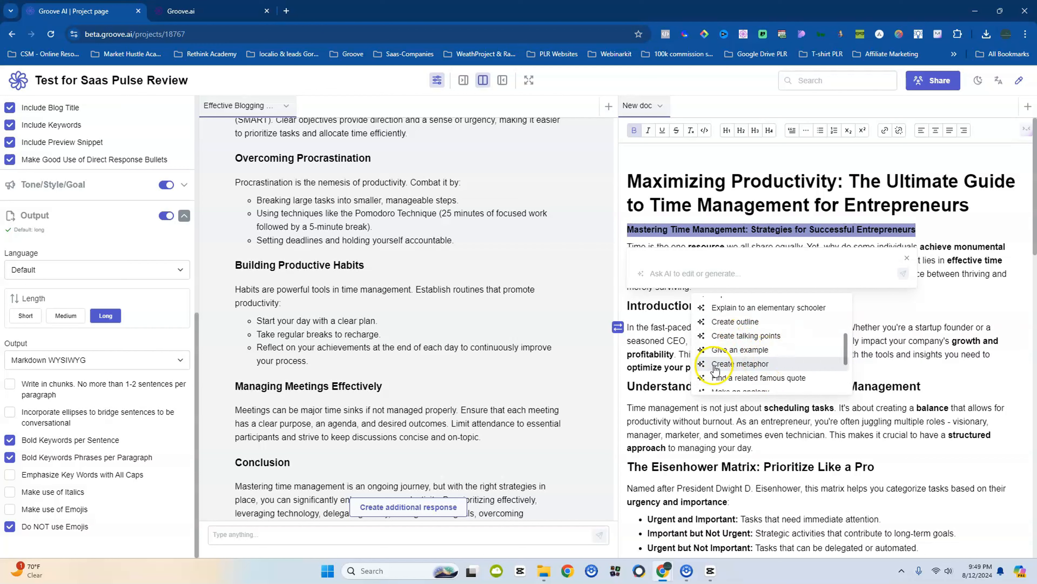
scroll(753, 373, "down", 1)
scroll(753, 373, "down", 1)
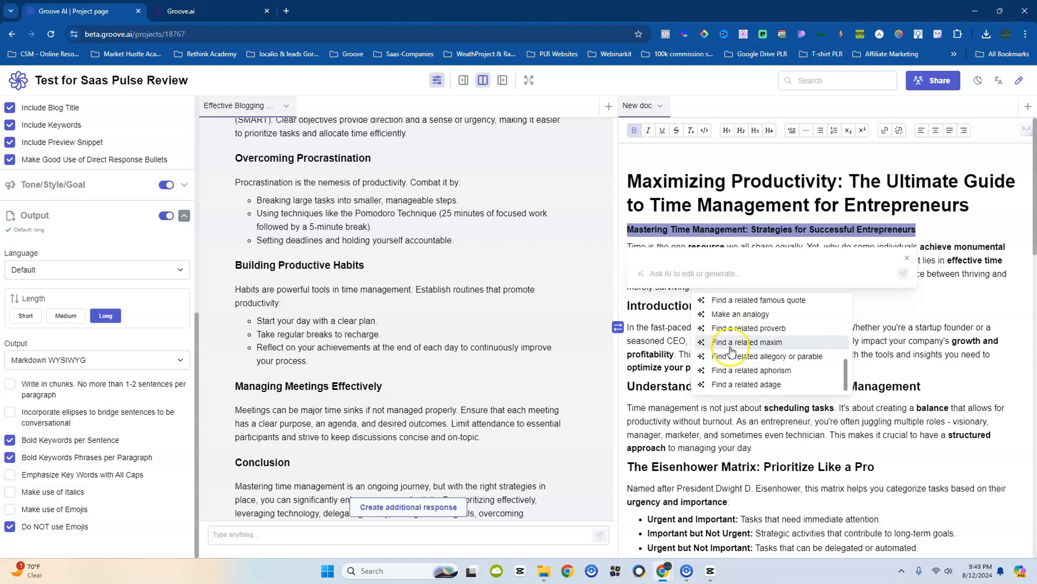
scroll(735, 378, "up", 3)
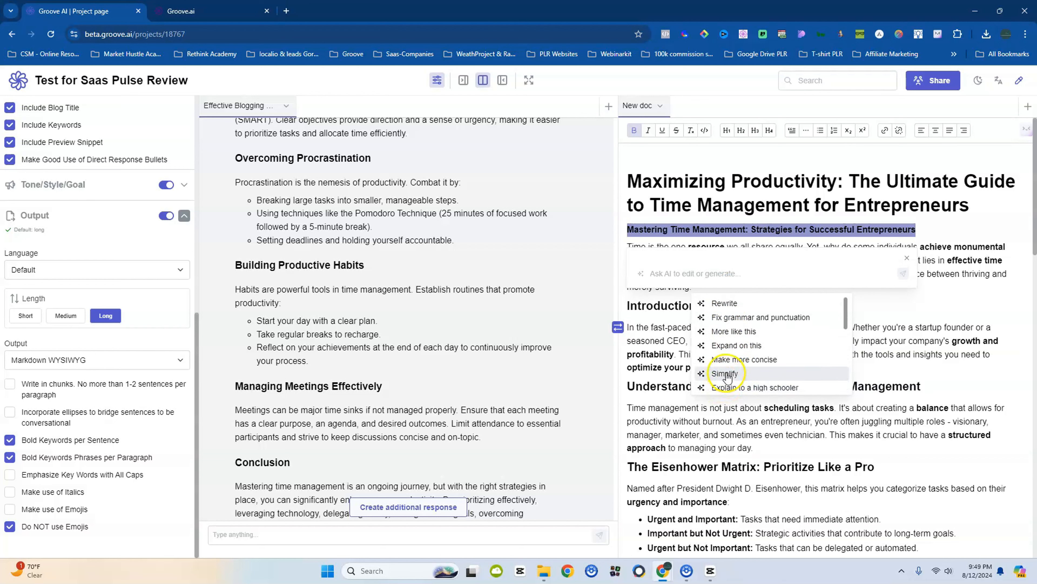
Generate a Rewrite suggestion for the selected subheading and close it without applying it
left_click(721, 302)
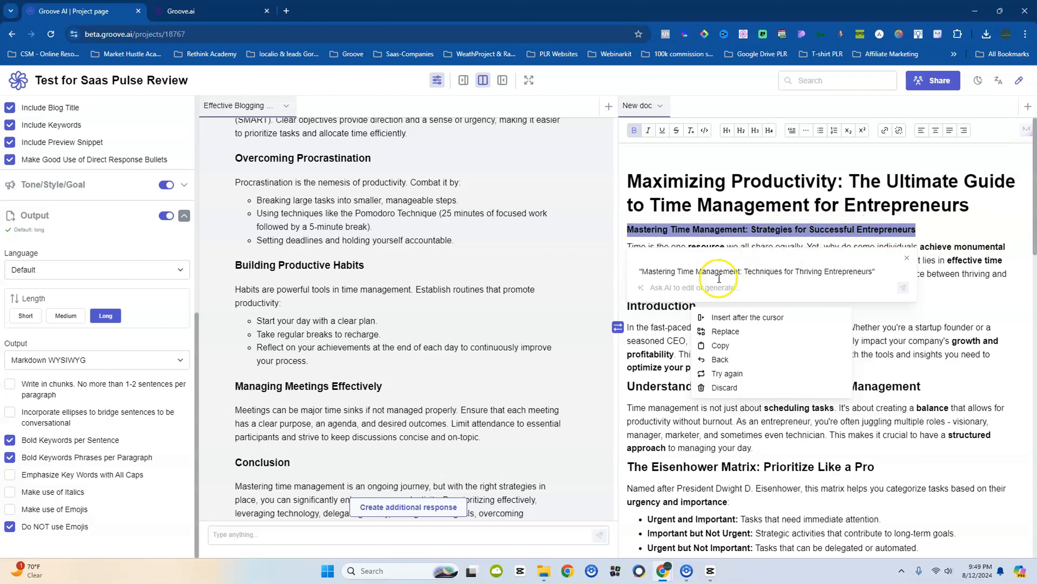
left_click(780, 278)
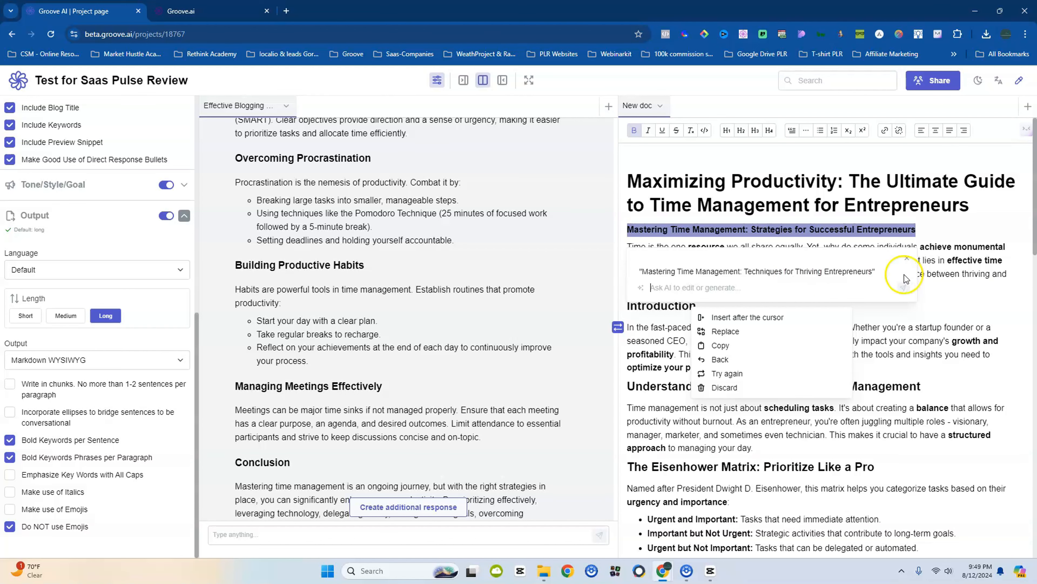
left_click(907, 258)
left_click(613, 332)
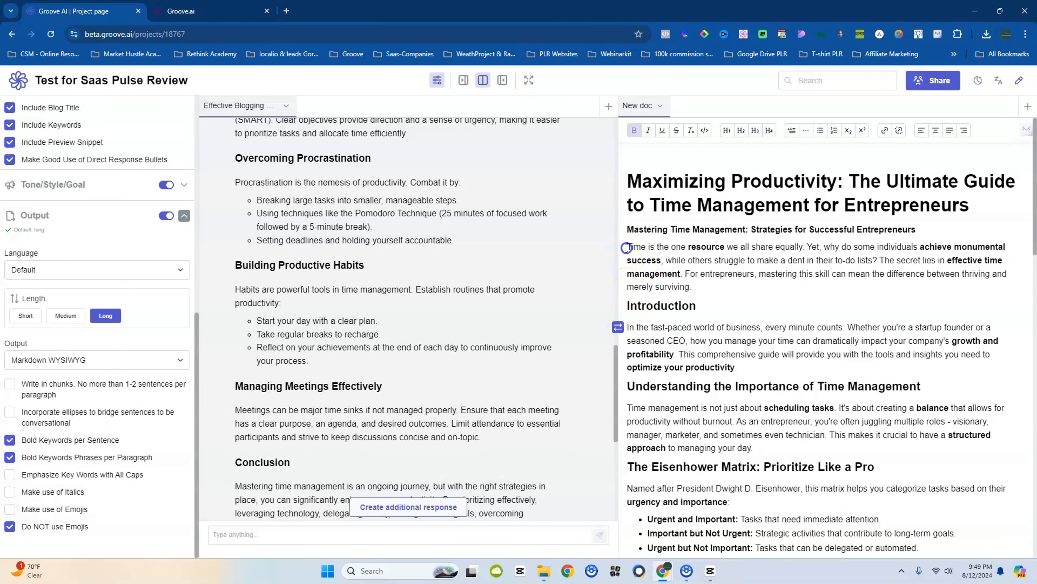
Use Ask AI's "Expand on this" on the article's opening paragraph and read through the generated text
left_click_drag(628, 246, 689, 283)
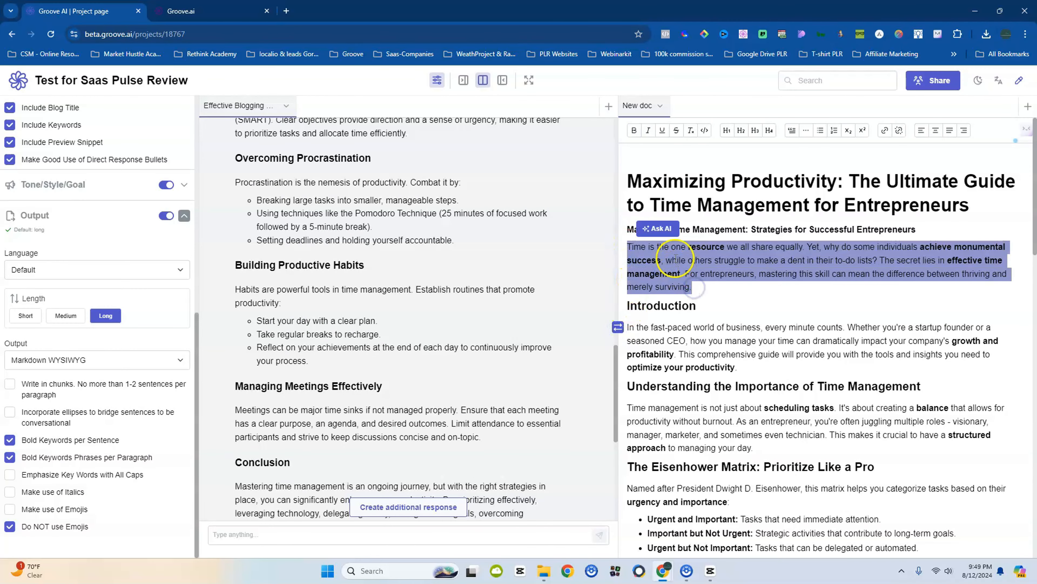
left_click(662, 228)
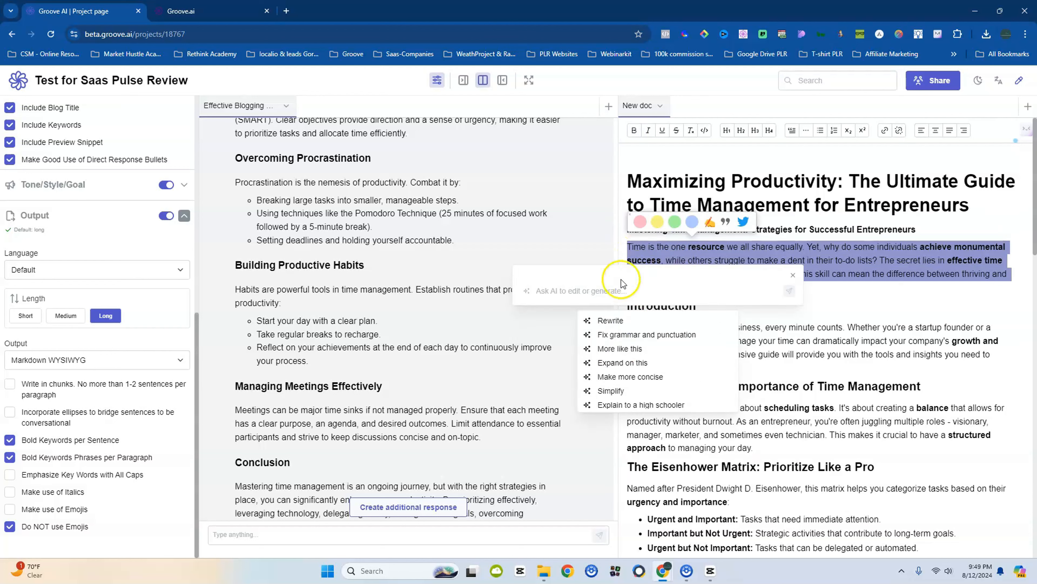
left_click(598, 339)
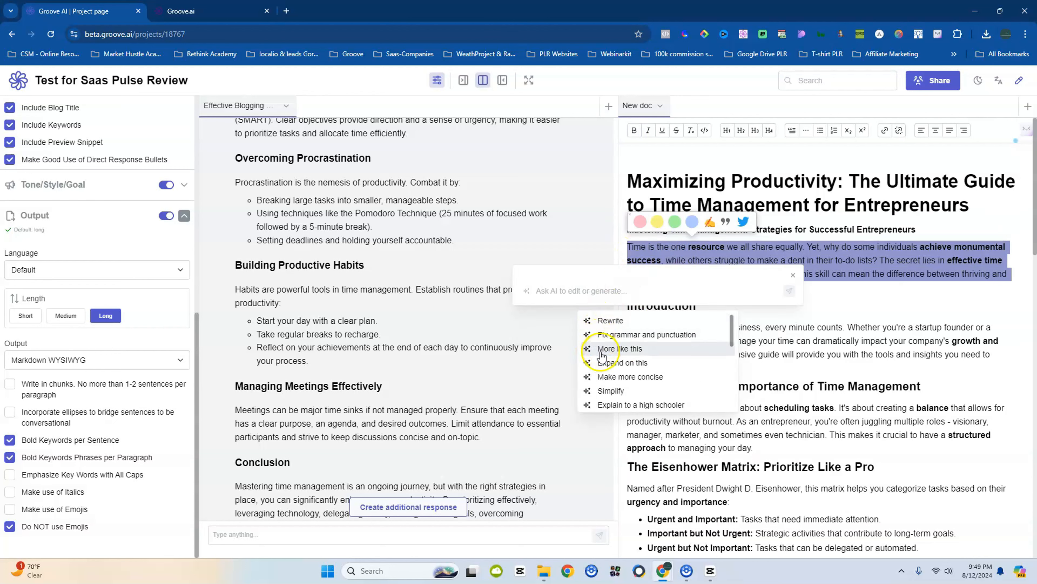
left_click(604, 364)
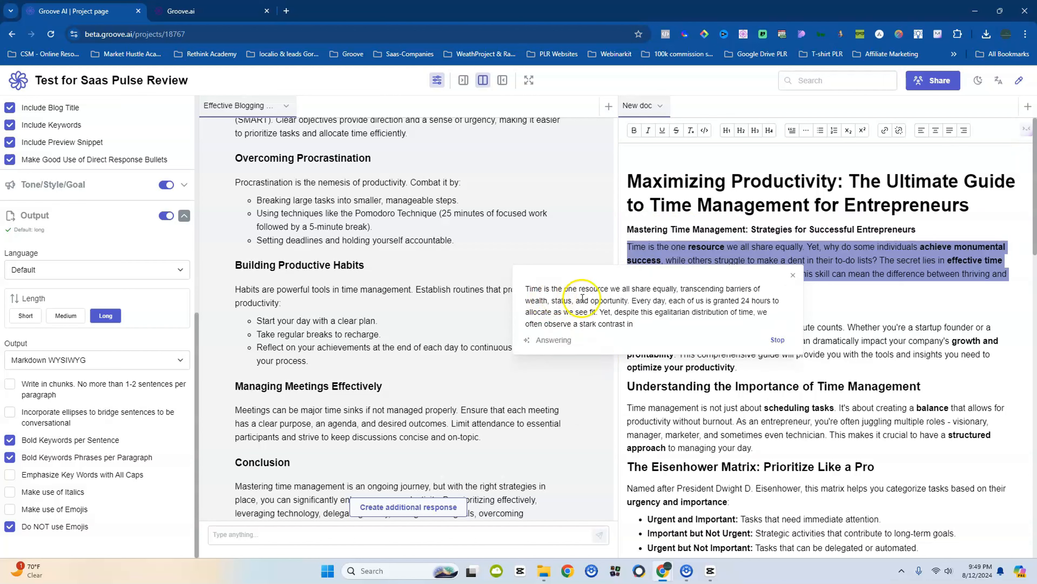
left_click(629, 297)
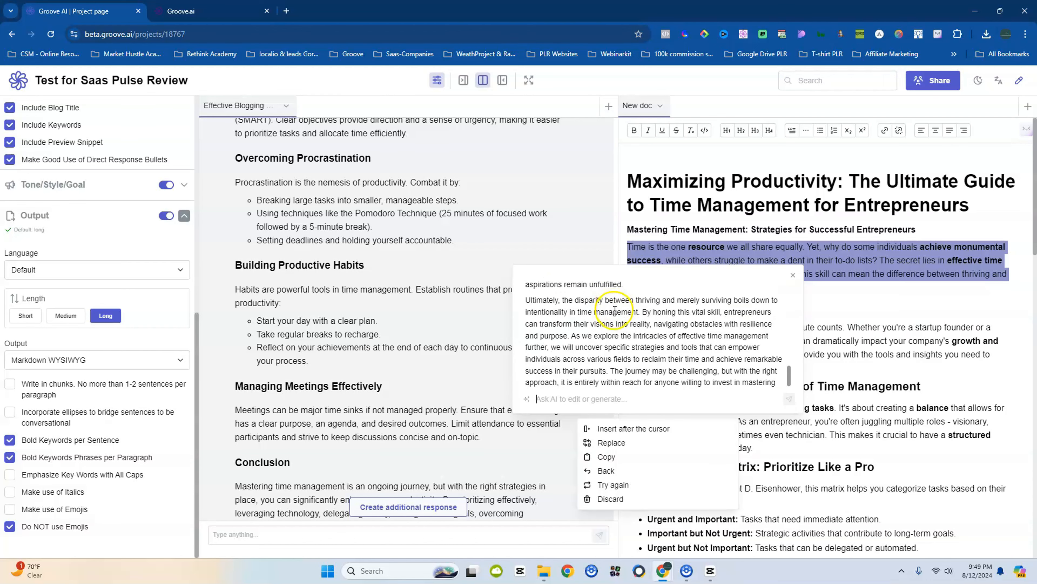
scroll(614, 345, "up", 10)
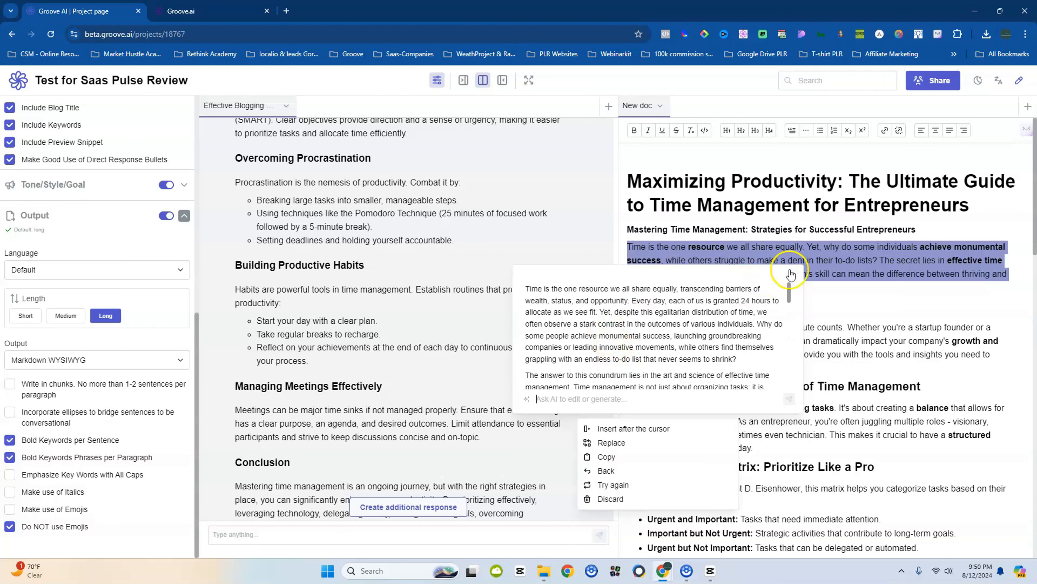
scroll(694, 319, "down", 10)
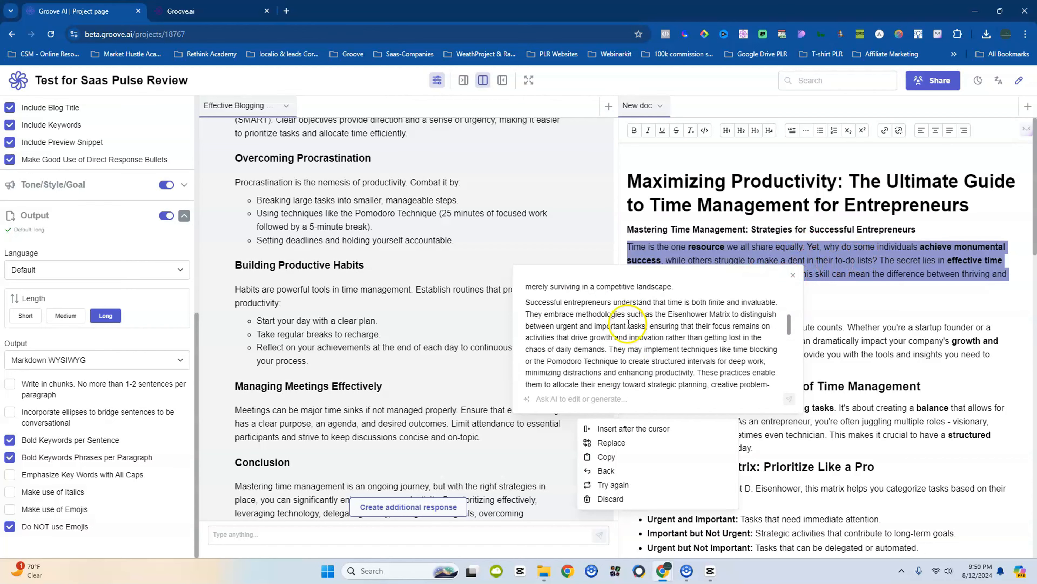
scroll(620, 346, "up", 10)
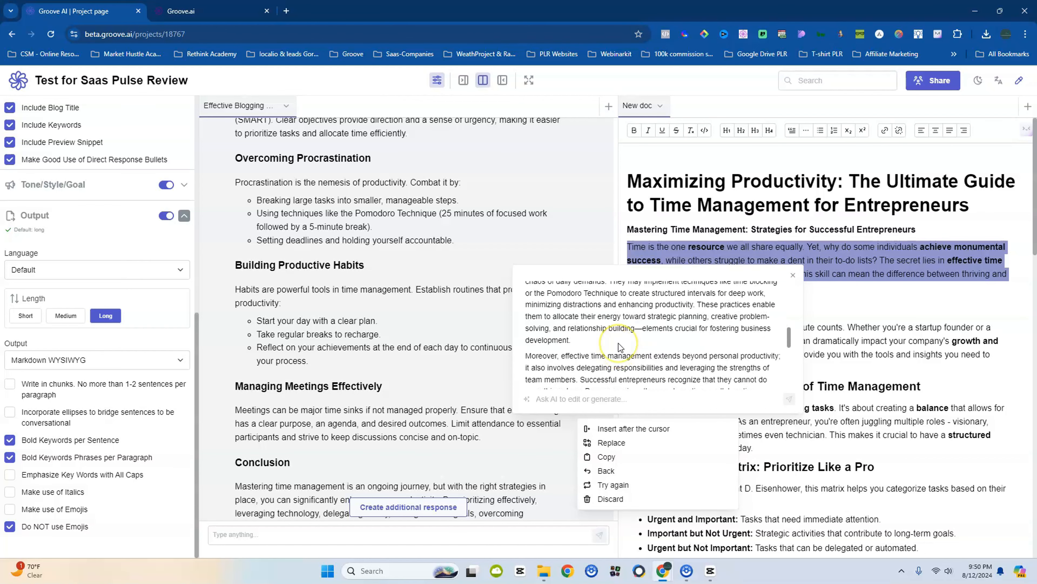
scroll(619, 323, "down", 10)
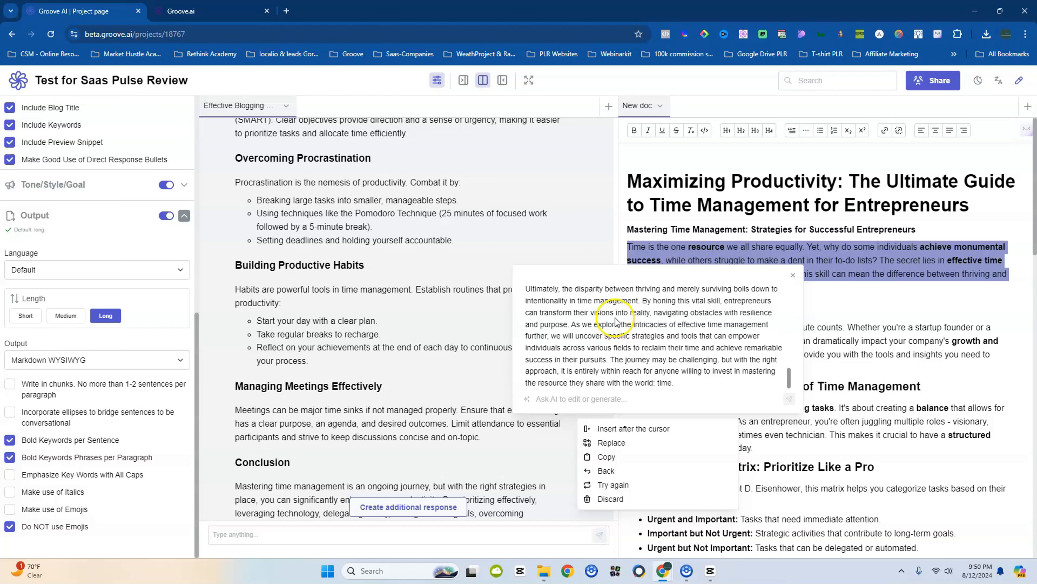
Close the expanded-text suggestion for the opening paragraph without applying it and look over the rest of the article
left_click(793, 276)
left_click(607, 331)
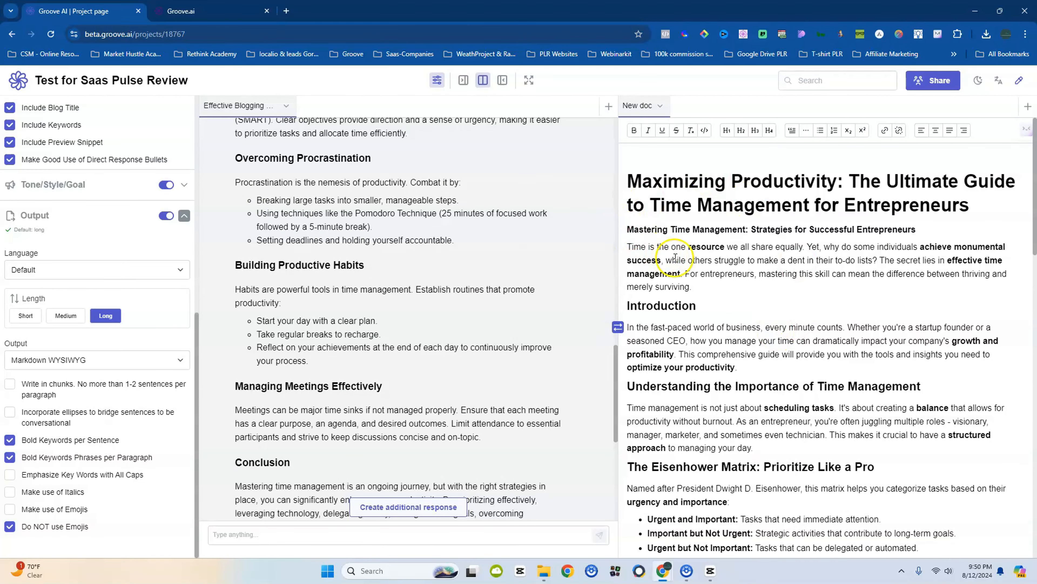
scroll(764, 235, "down", 20)
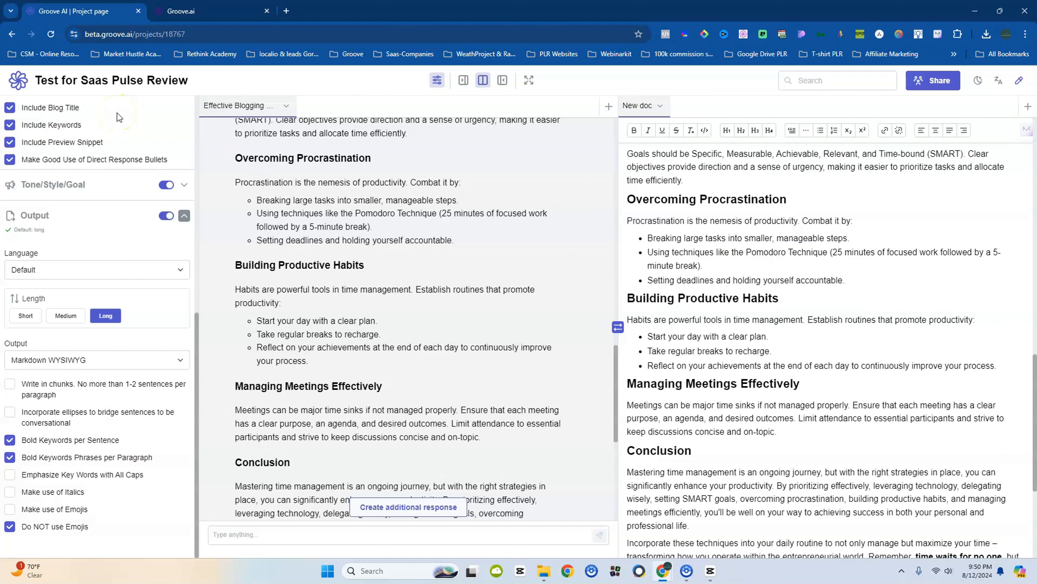
Add a new conversation and a new document to the project
left_click(609, 107)
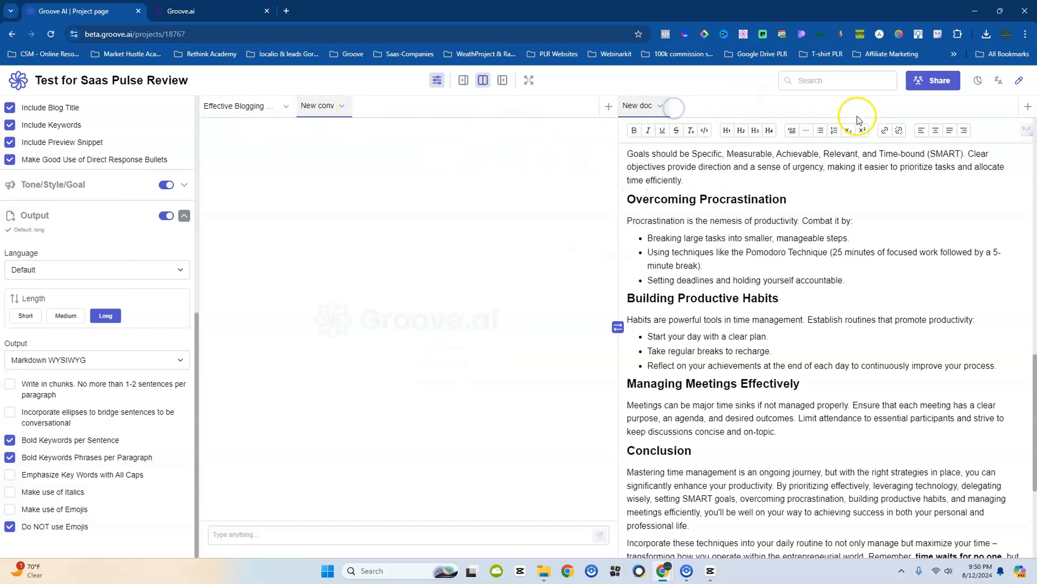
left_click(1028, 106)
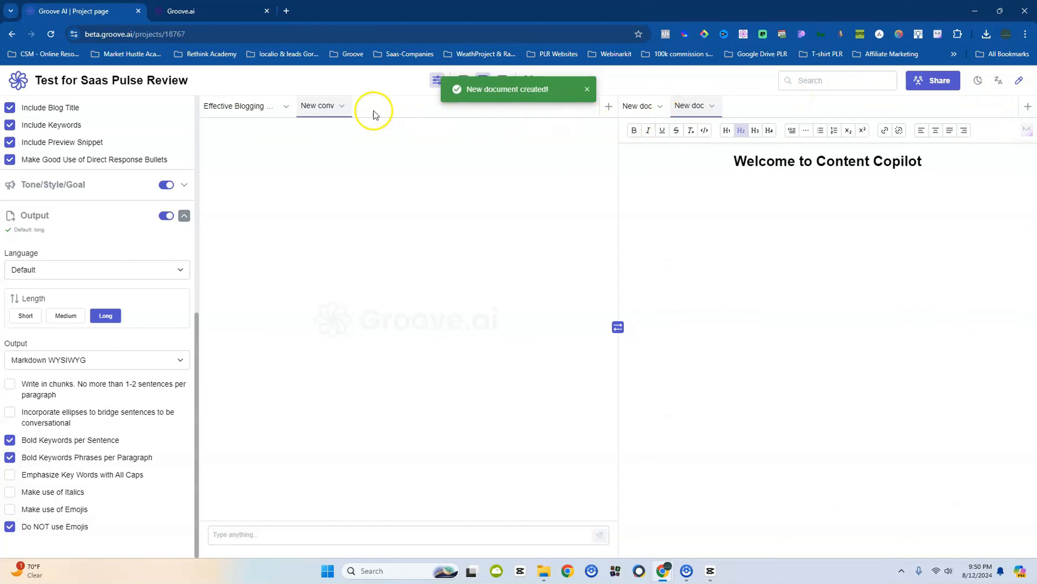
left_click(823, 248)
Return to the first document and review the time management article from its title through the Key Takeaways section
left_click(635, 106)
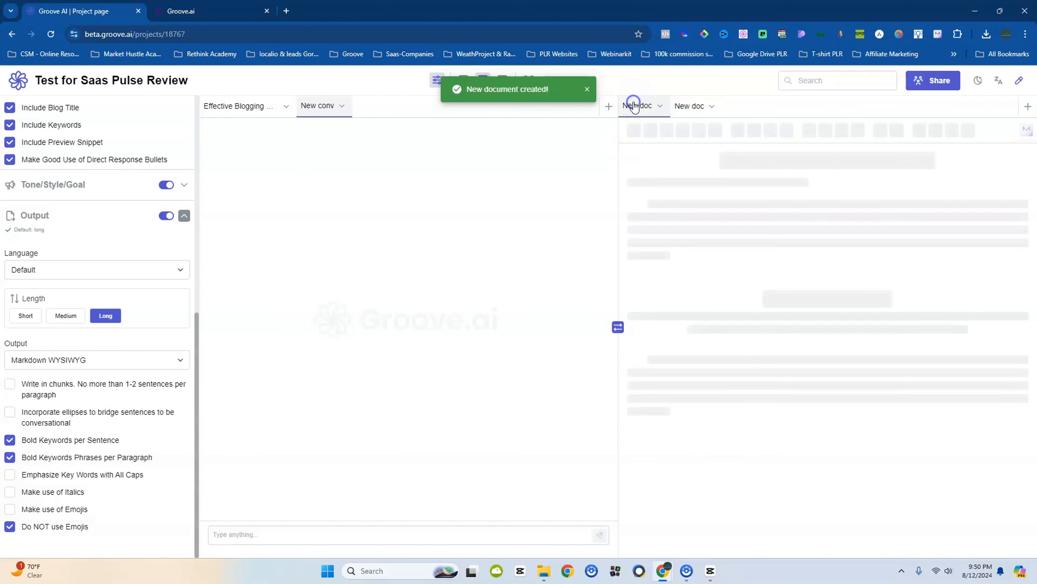
scroll(694, 229, "down", 5)
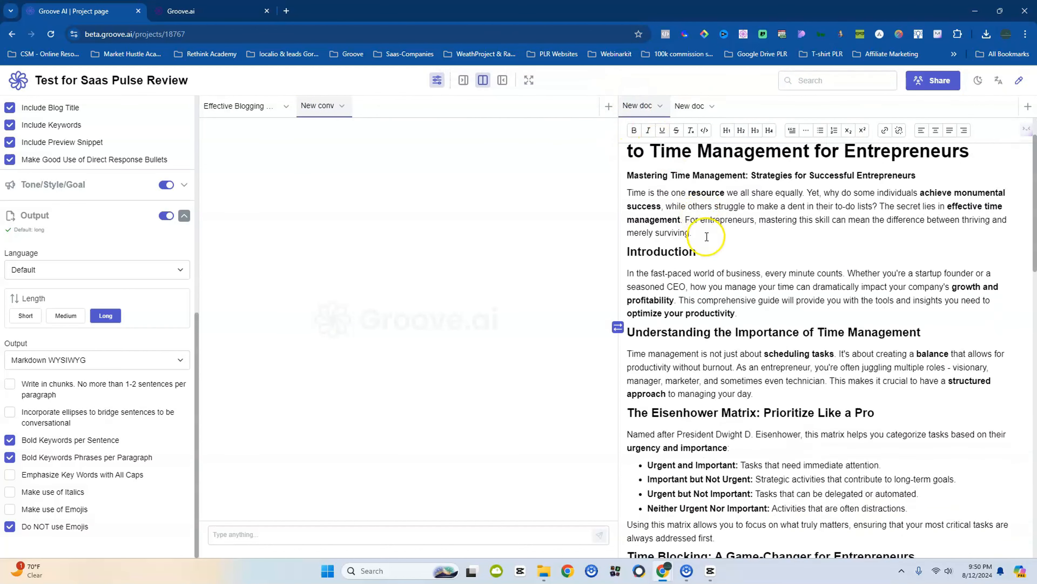
scroll(717, 260, "down", 2)
scroll(716, 260, "down", 8)
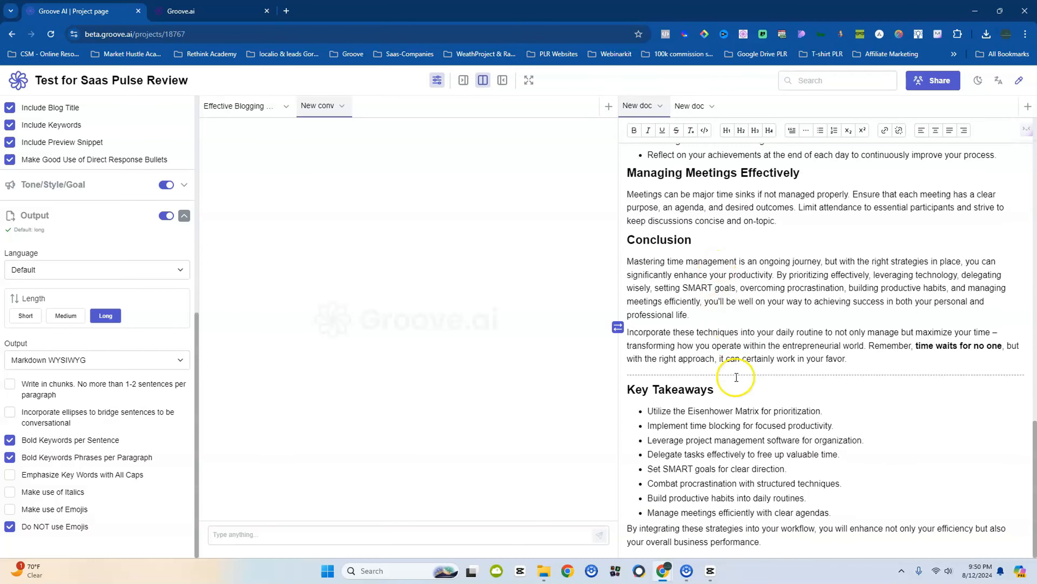
scroll(745, 384, "up", 8)
scroll(749, 386, "up", 7)
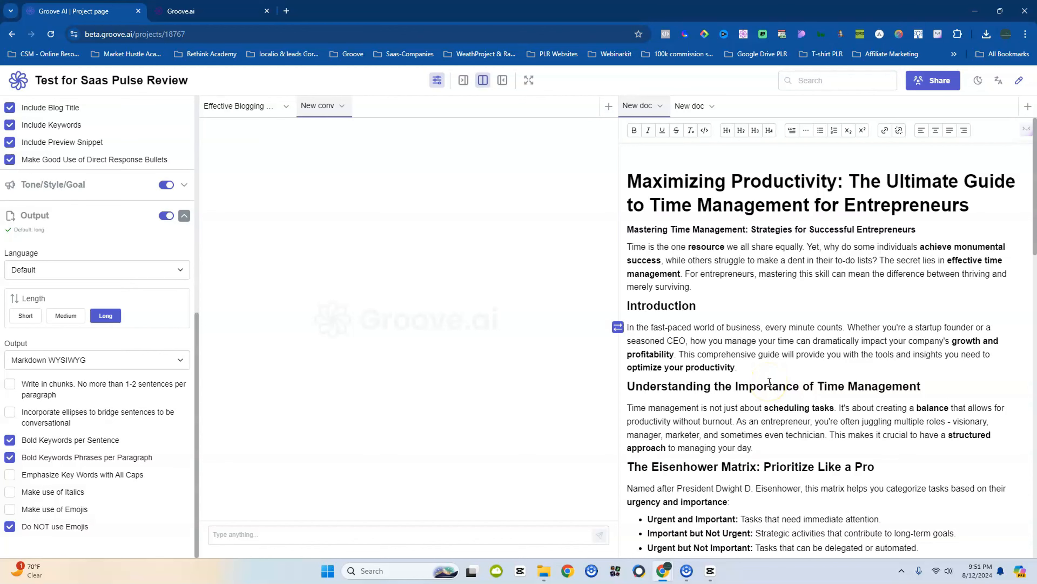
scroll(756, 367, "down", 1)
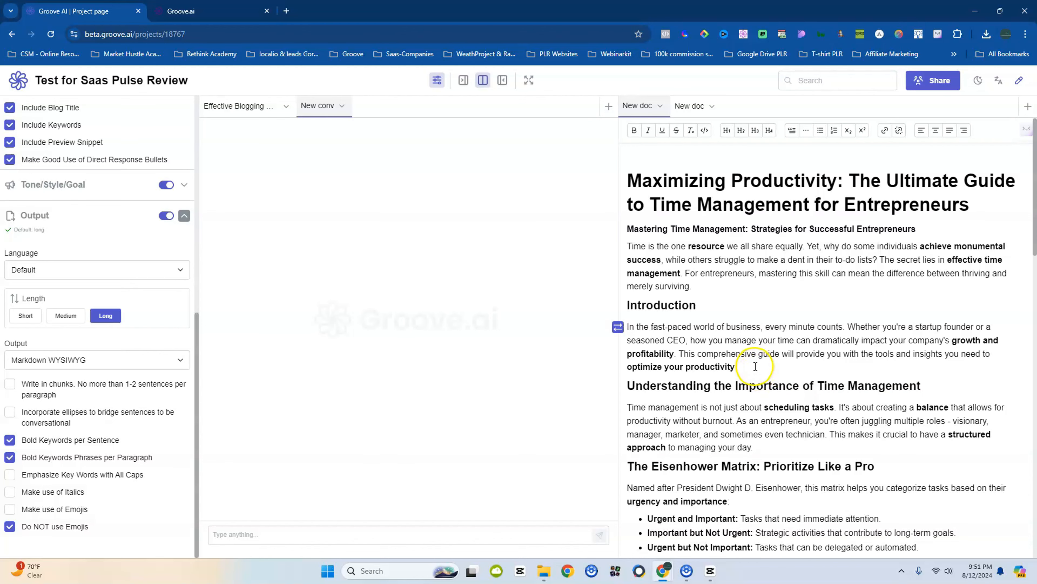
scroll(755, 367, "down", 15)
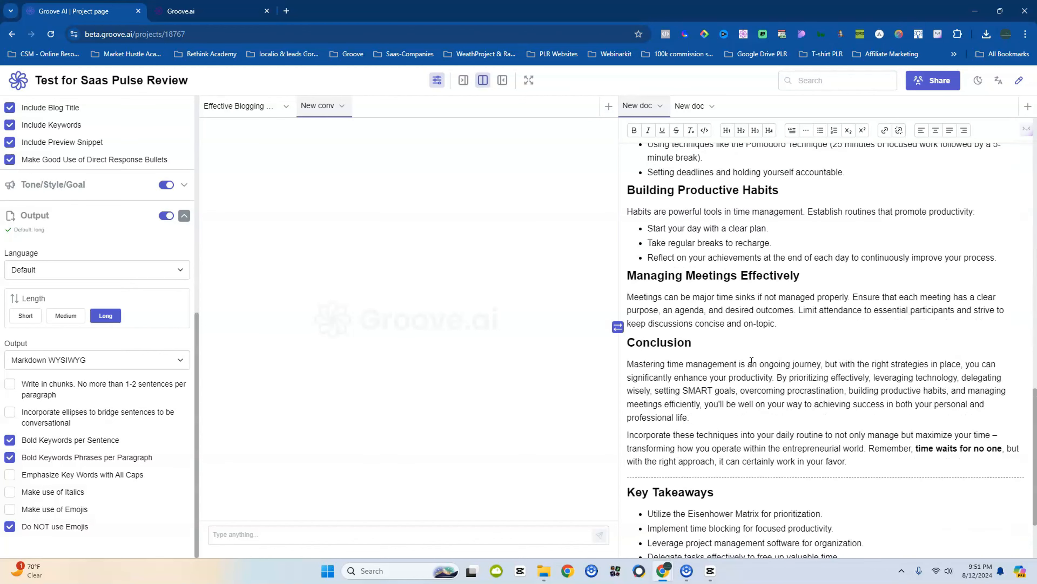
scroll(752, 362, "down", 3)
Select the entire text of the time management article in the first document
left_click(750, 365)
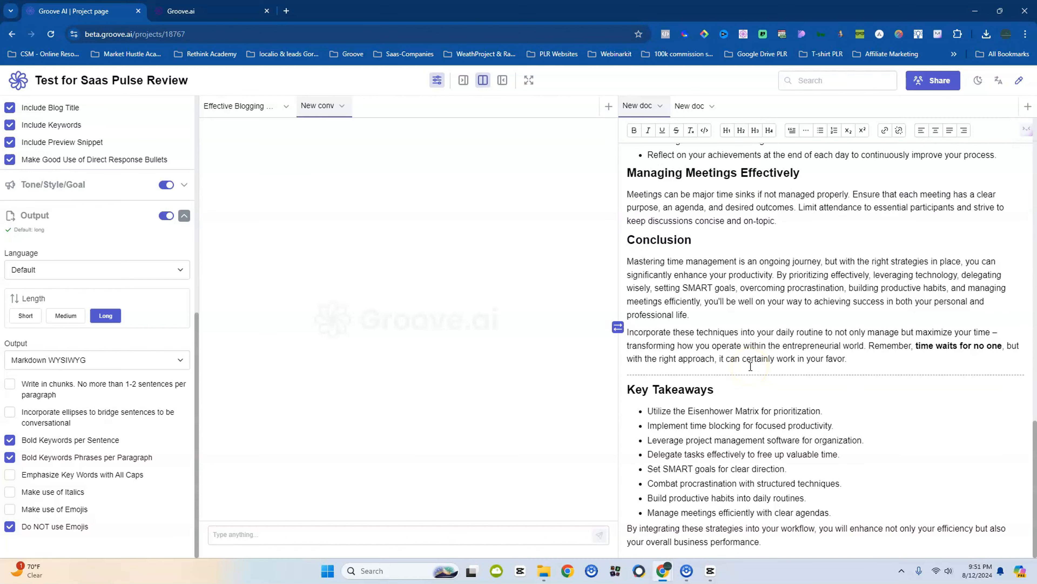
scroll(731, 380, "up", 15)
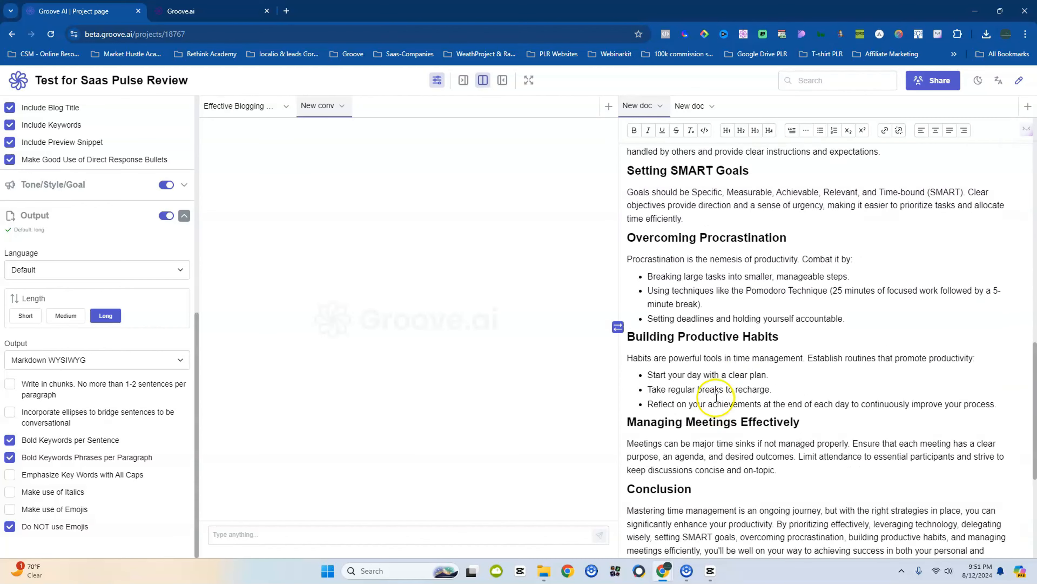
scroll(715, 395, "up", 7)
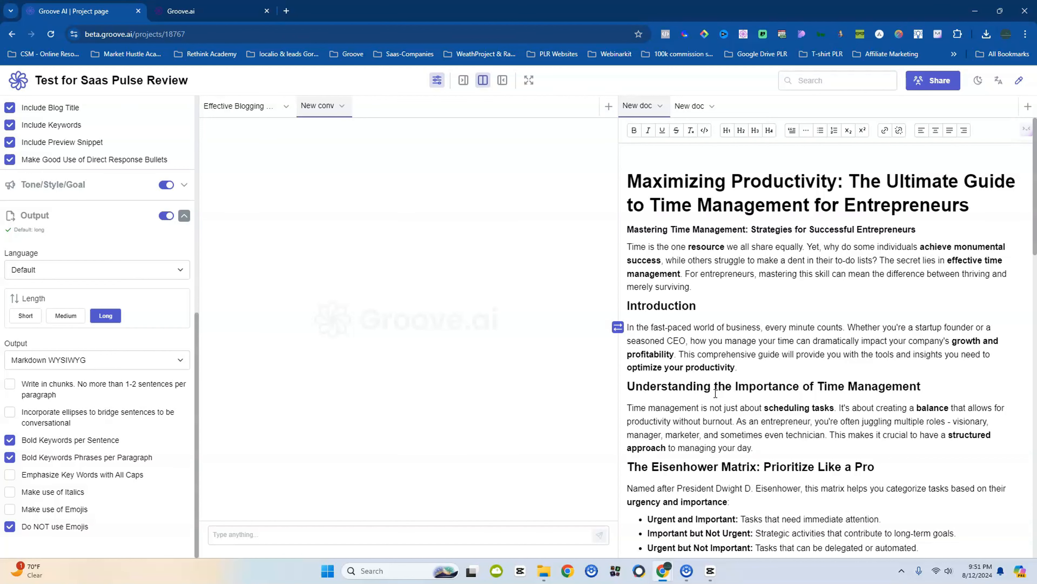
key("ctrl+a")
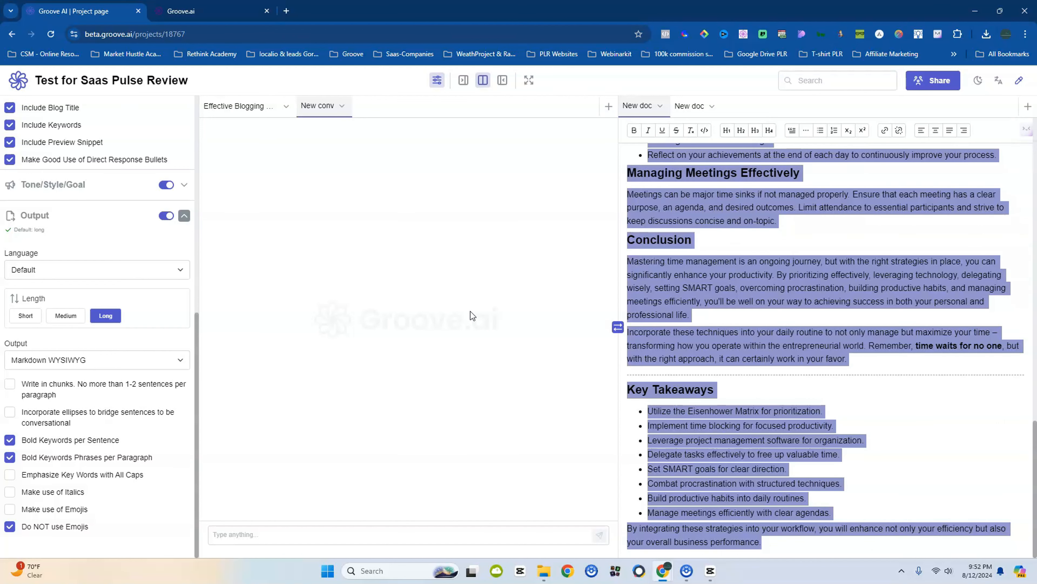